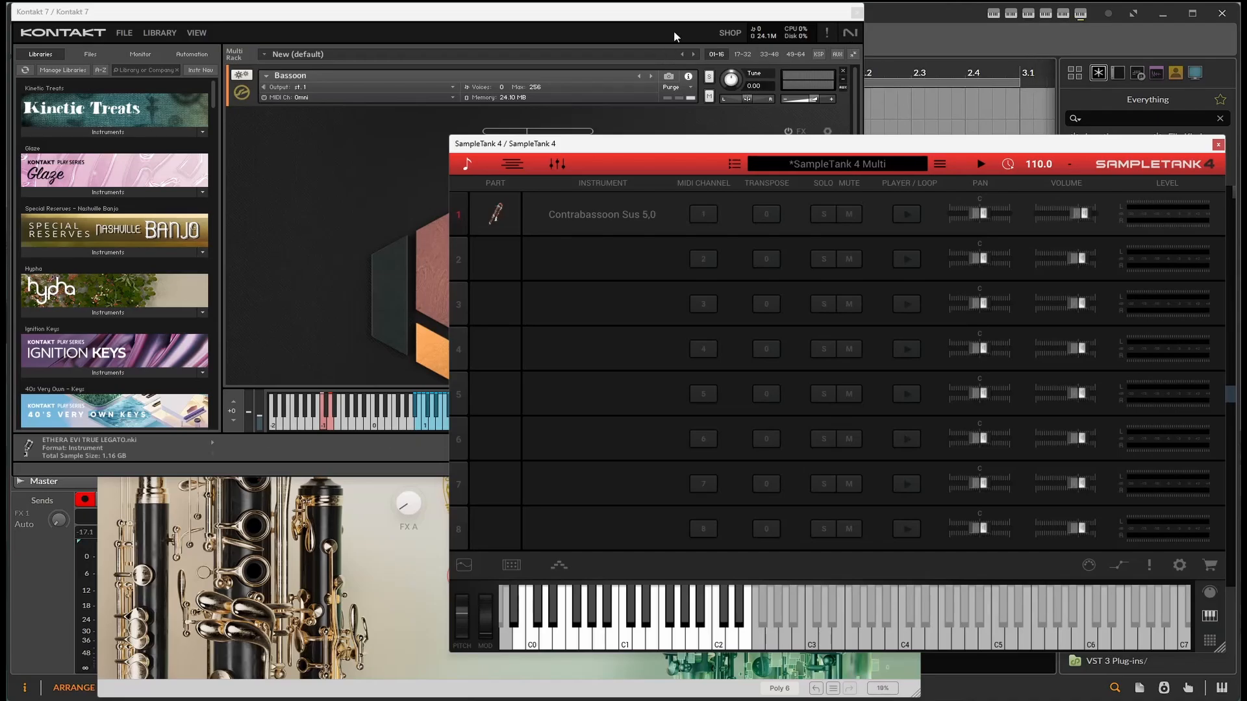
# - Close the open Kontakt, SampleTank and Augmented WOODWINDS instrument windows, leaving the Kontakt 7 track selected
pyautogui.click(857, 13)
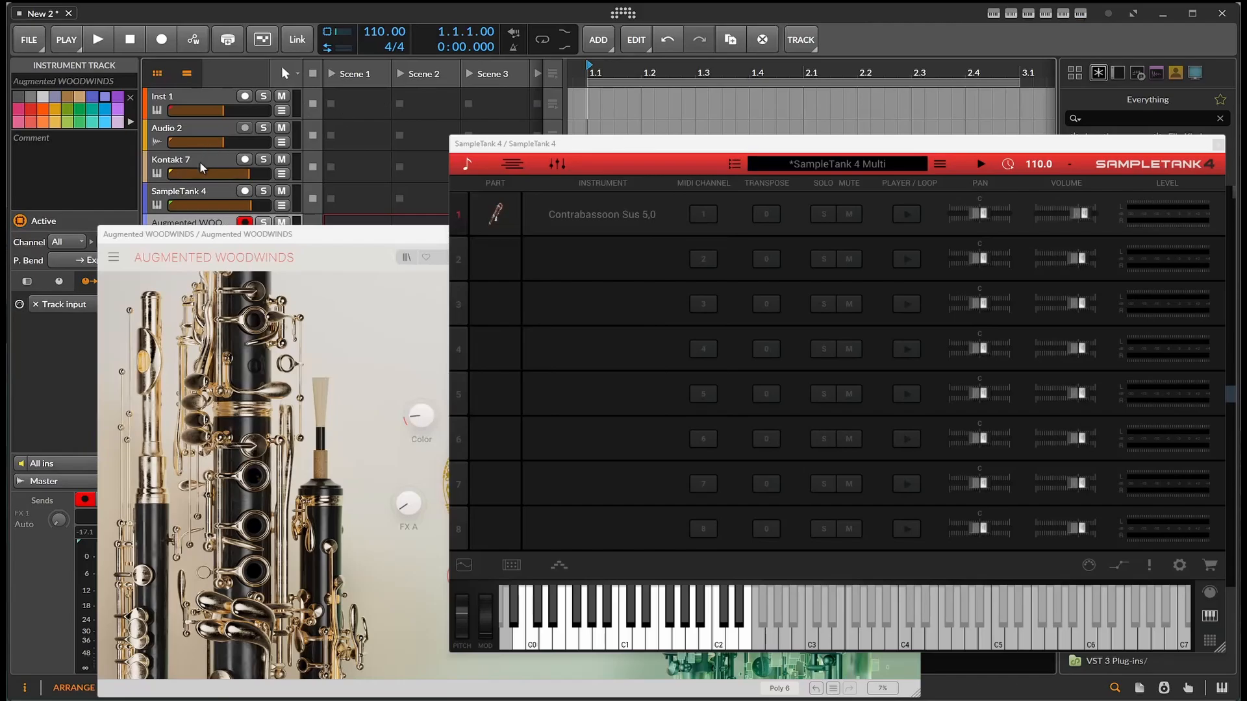
pyautogui.click(197, 195)
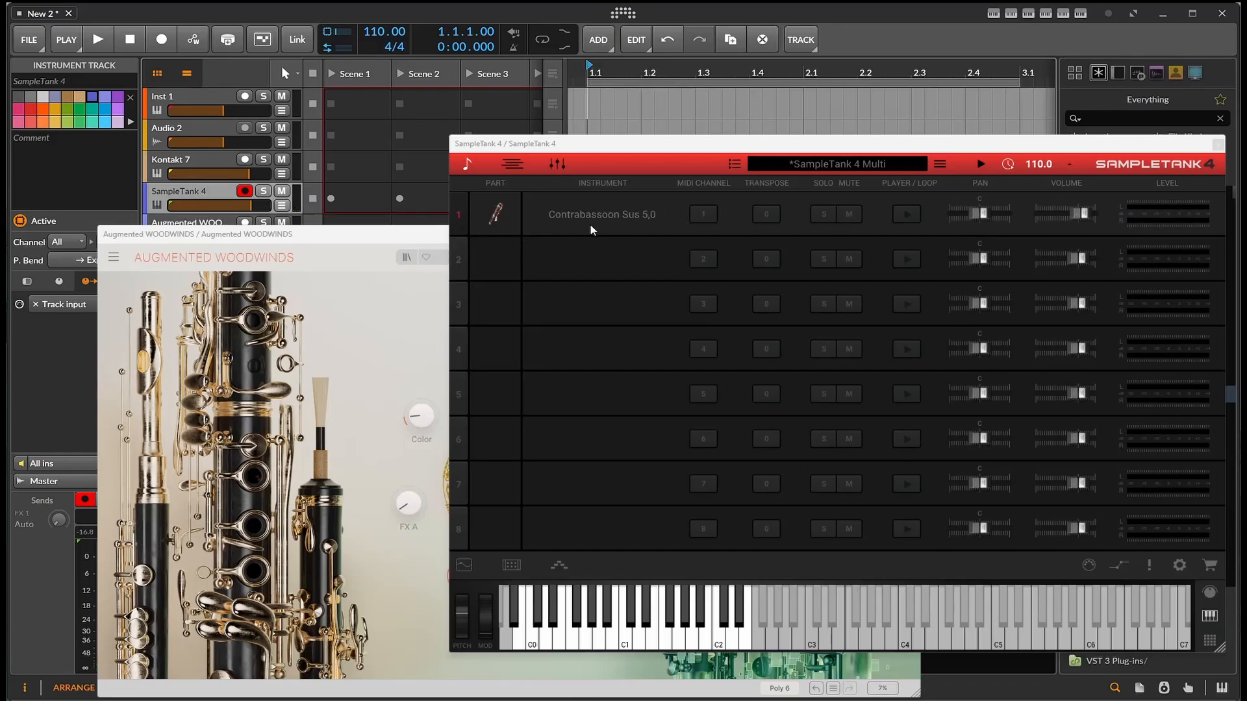
pyautogui.click(157, 166)
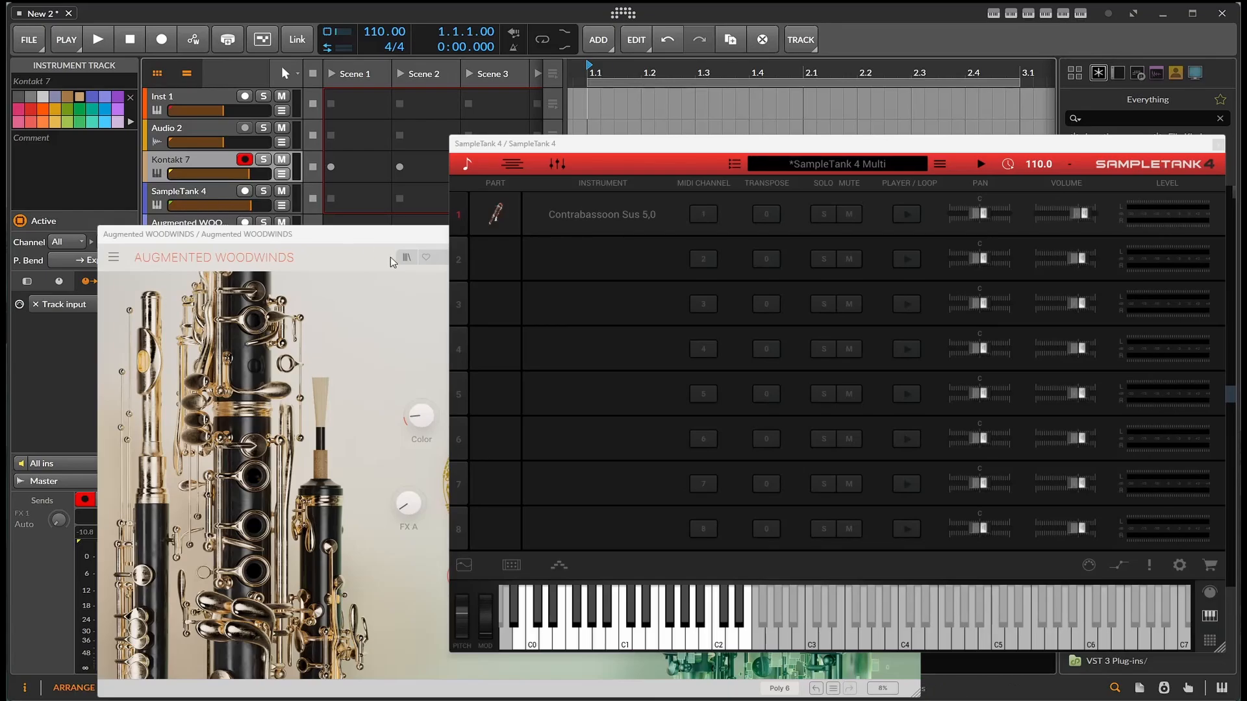
pyautogui.click(1218, 143)
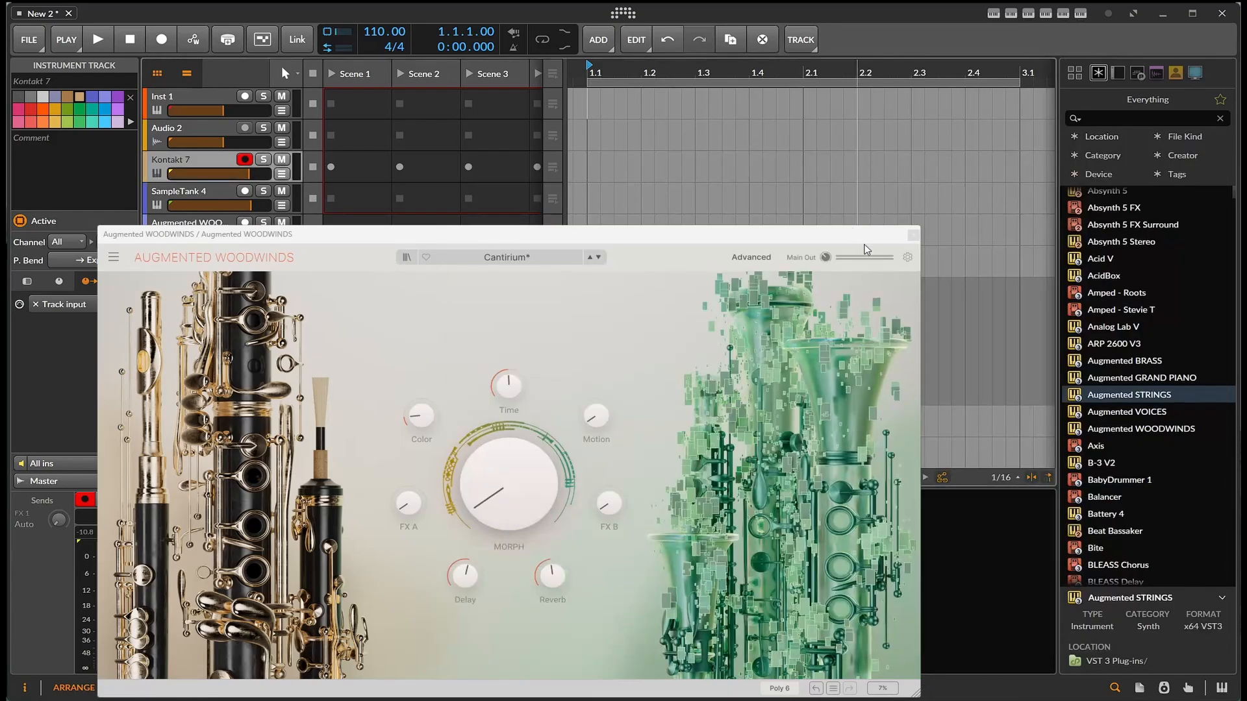
pyautogui.click(913, 236)
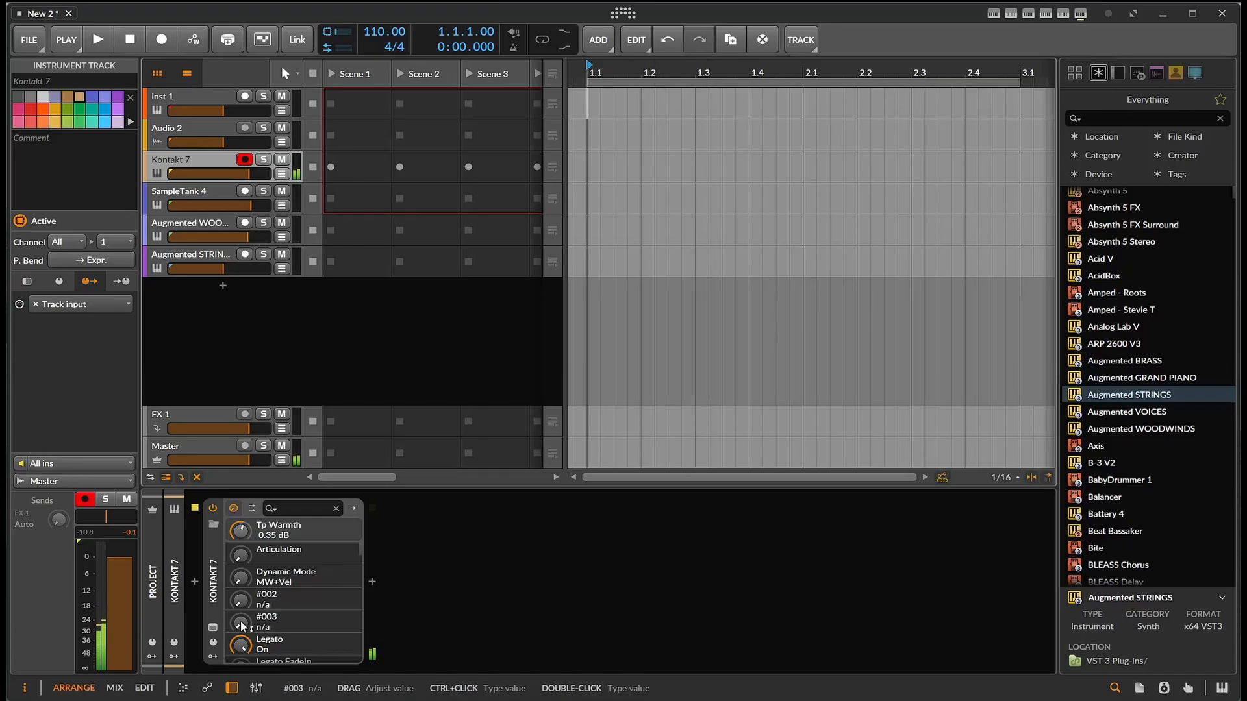
# - Open the Kontakt 7 instrument window to view its Bassoon patch, and close it
pyautogui.click(212, 629)
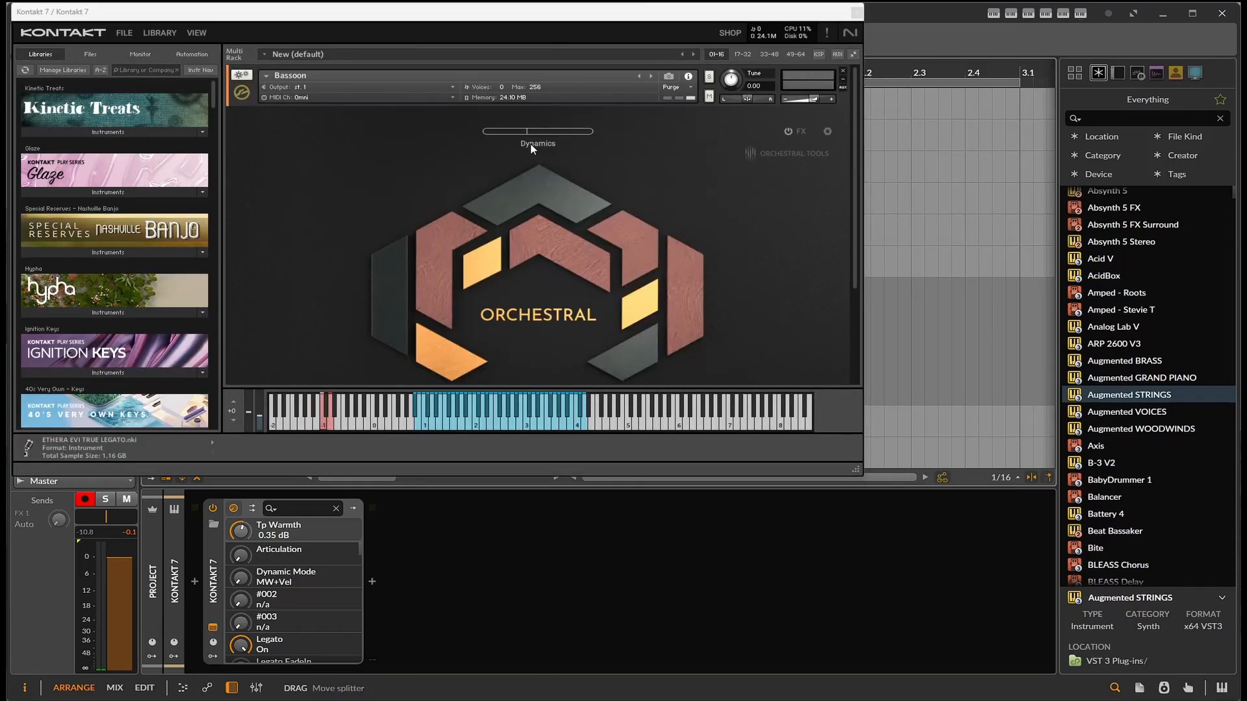
pyautogui.moveTo(471, 21); pyautogui.dragTo(683, 78)
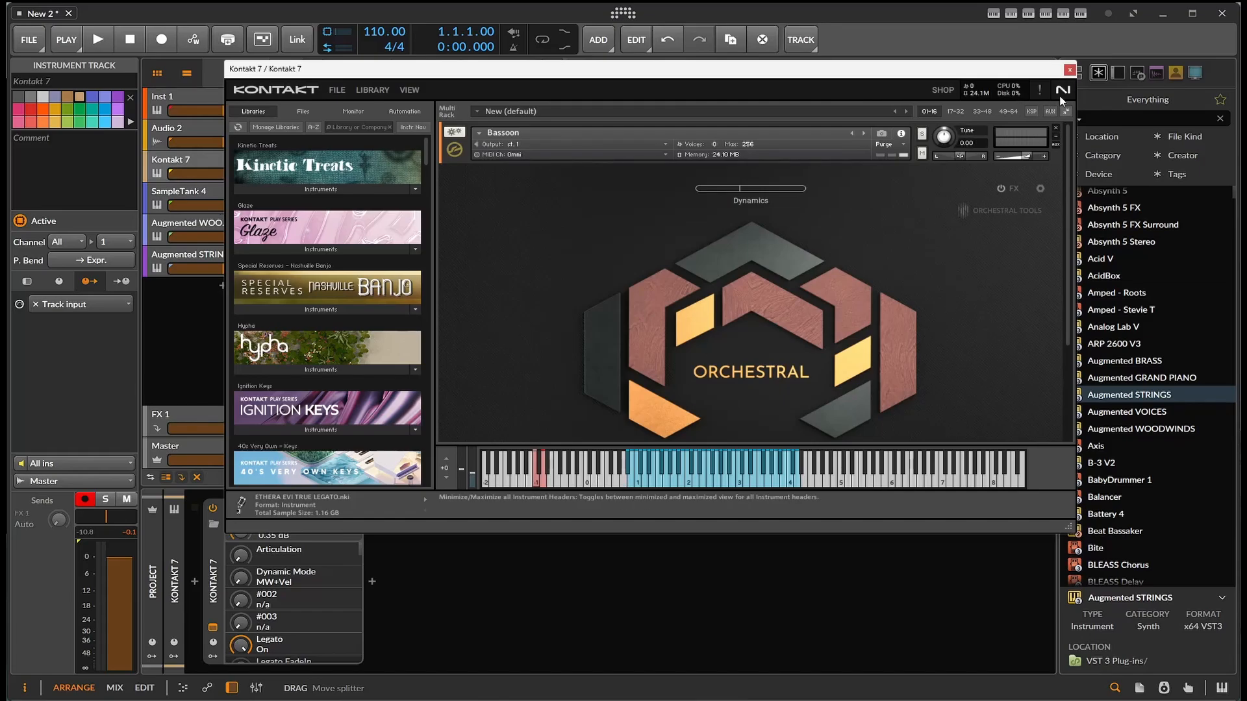
pyautogui.click(1069, 70)
# - Open the SampleTank 4 instrument on its track and audition its low C0 note
pyautogui.click(189, 193)
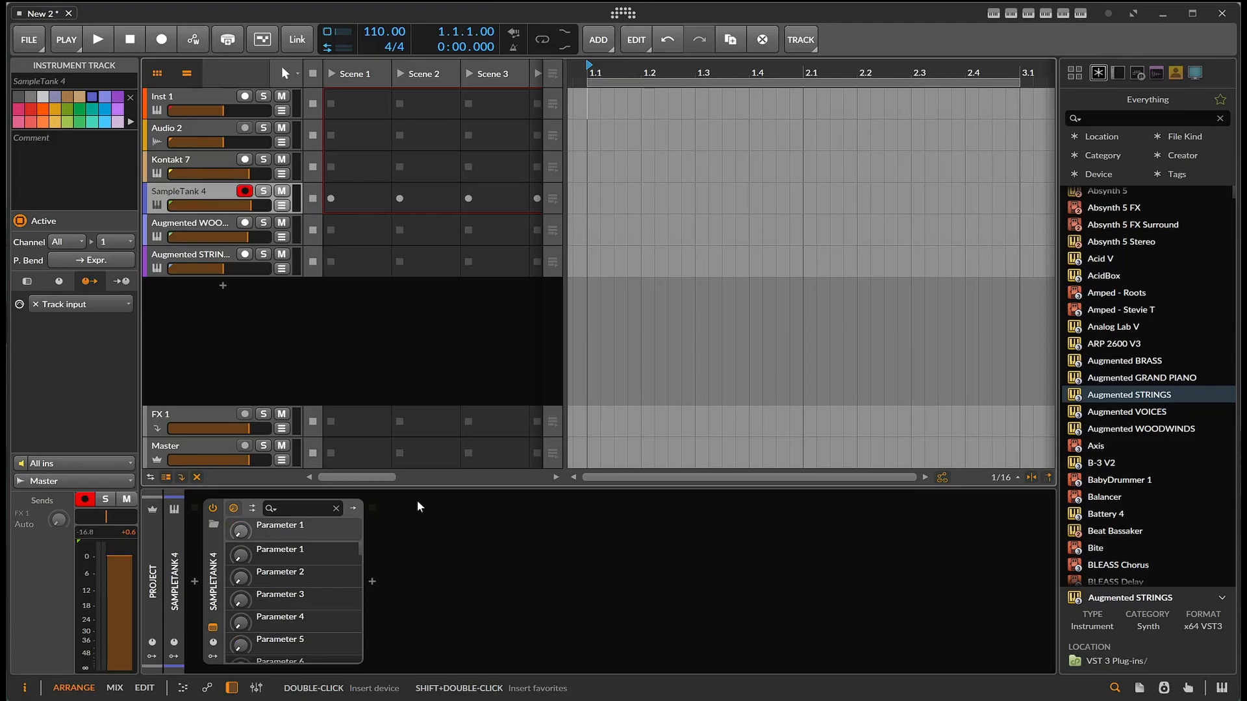
pyautogui.click(213, 627)
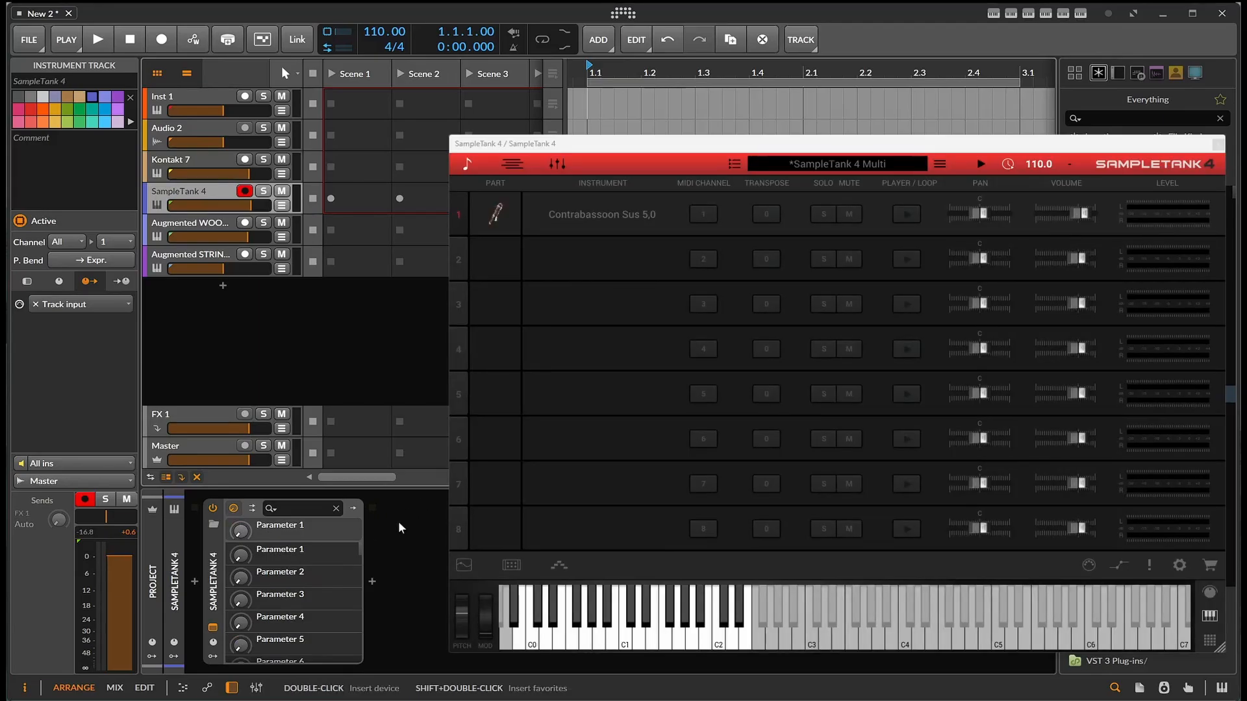
pyautogui.click(529, 649)
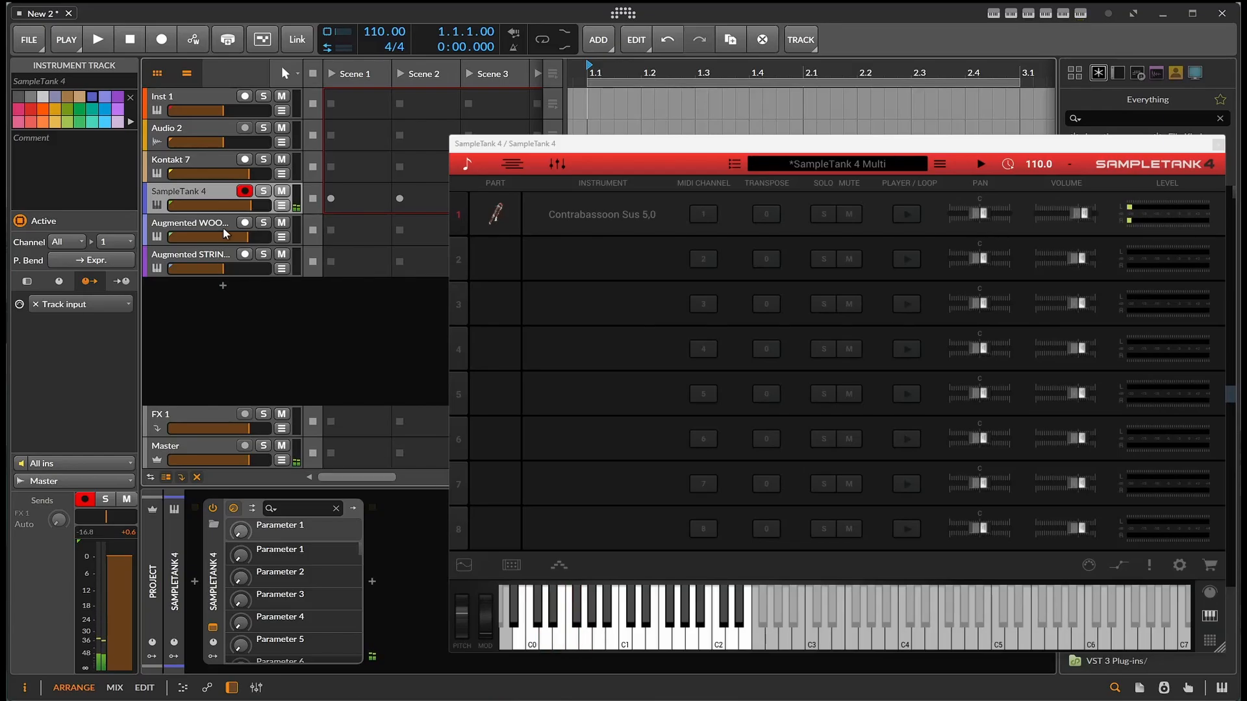
# - View the Augmented WOODWINDS instrument, and close its window and the SampleTank 4 window
pyautogui.click(195, 227)
pyautogui.click(213, 628)
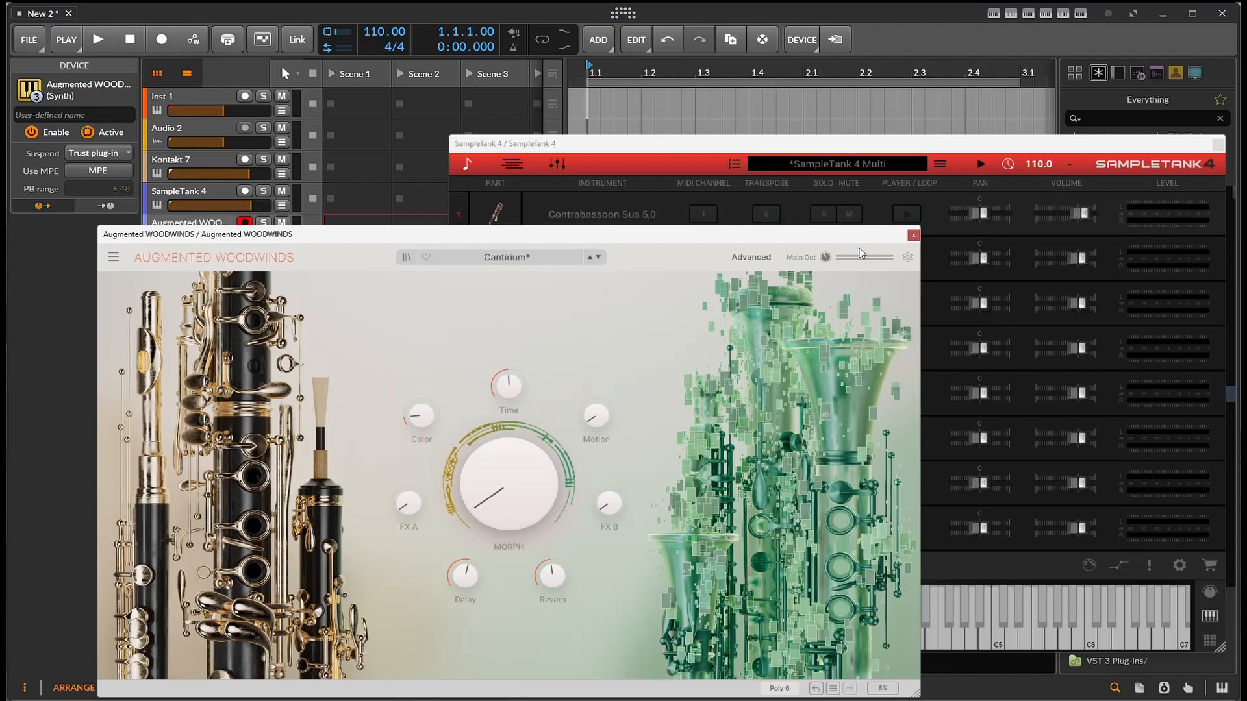
pyautogui.click(914, 235)
pyautogui.click(1218, 144)
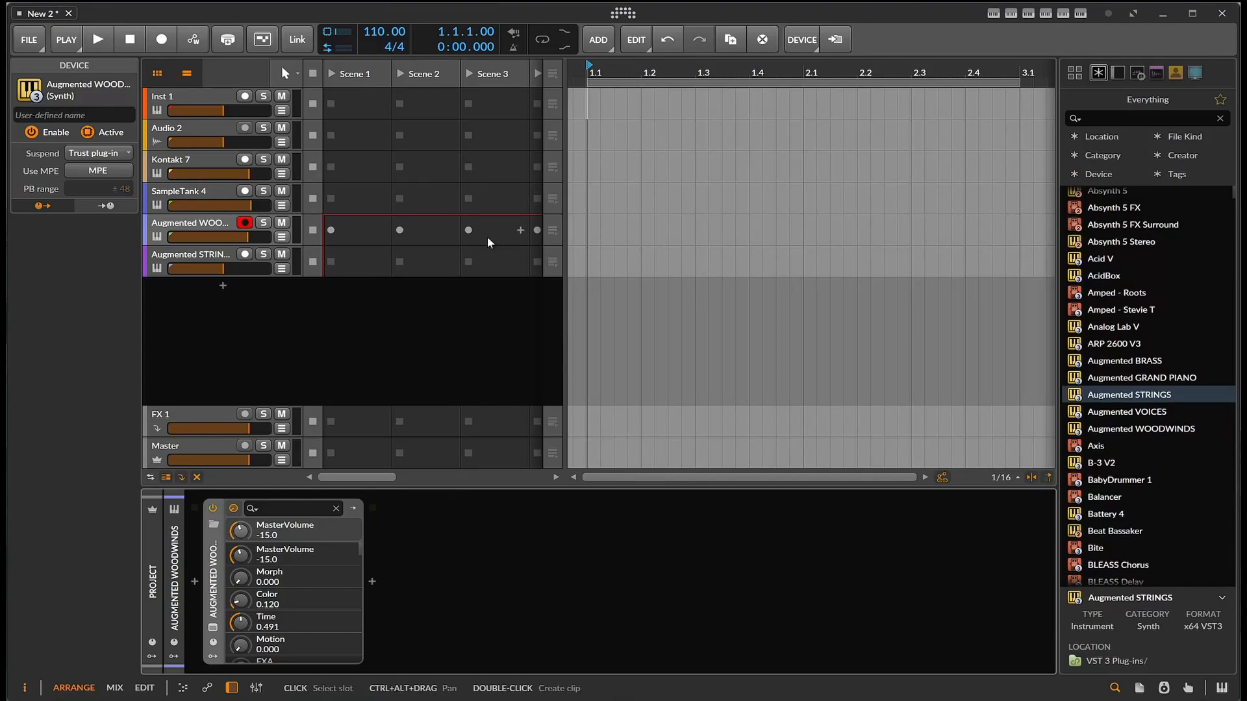
# - Create a one-bar clip at bar 1 on the Kontakt 7 track and open it in the note editor
pyautogui.click(602, 167)
pyautogui.doubleClick(605, 167)
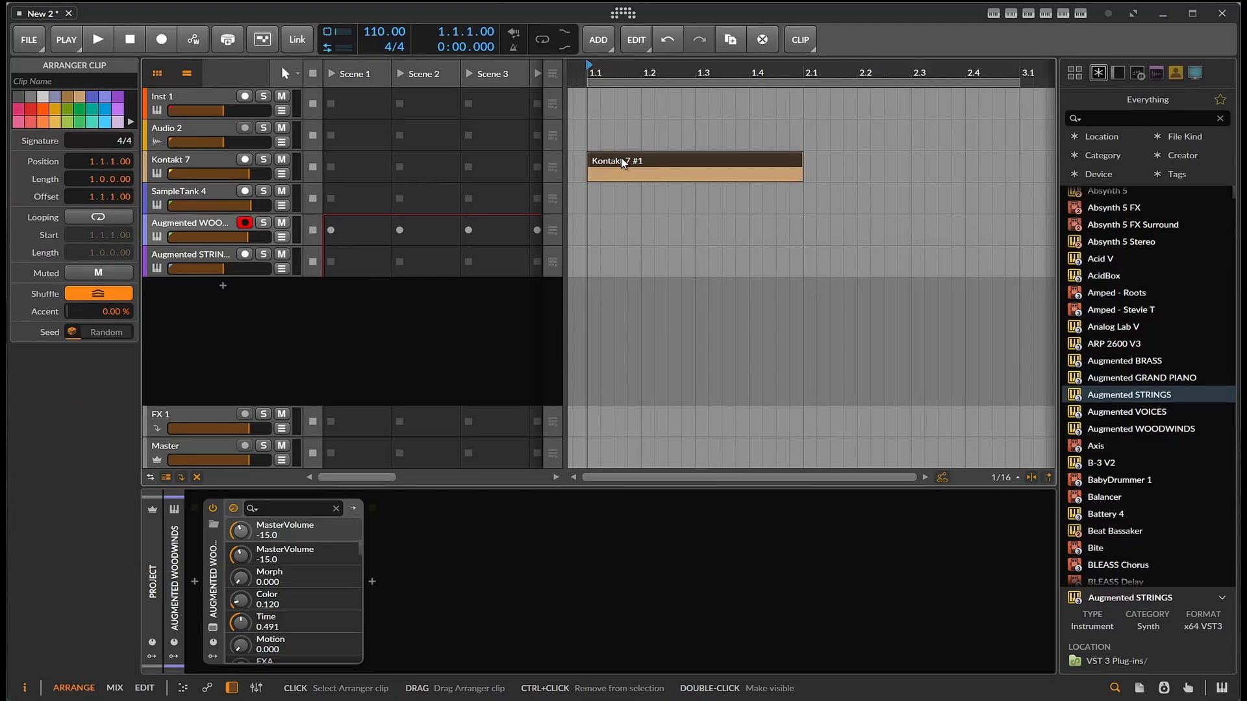
pyautogui.doubleClick(620, 162)
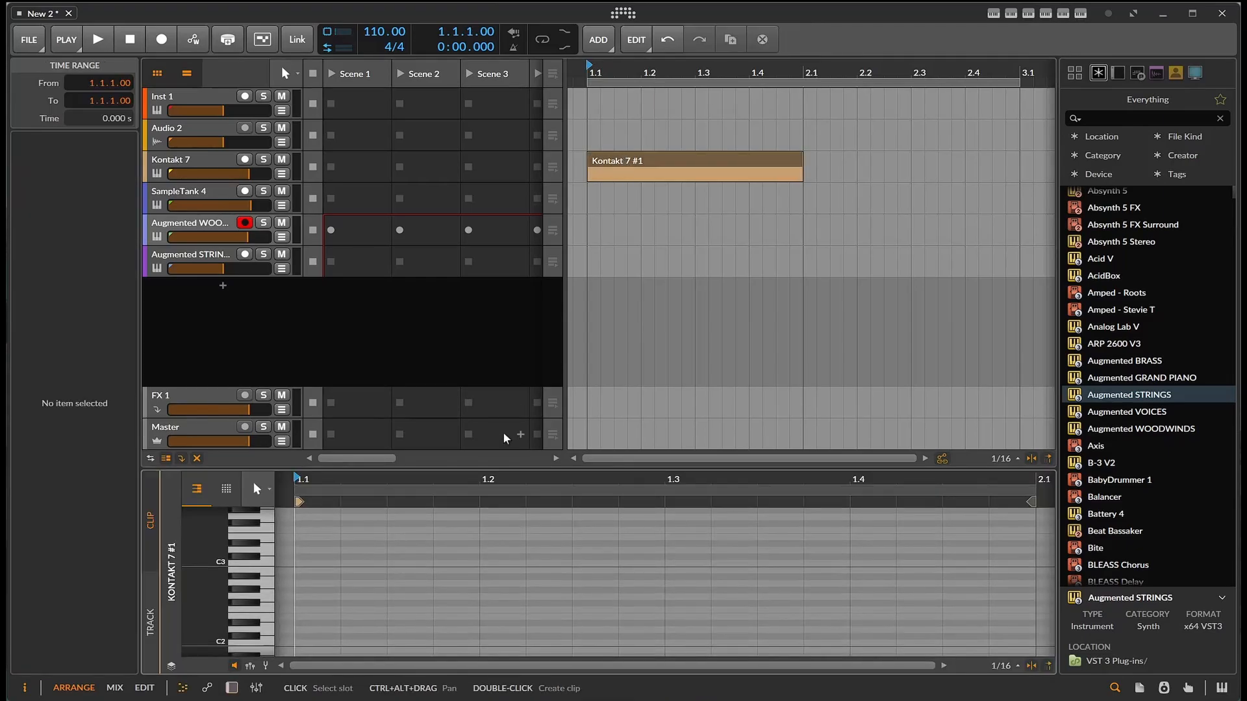
# - Draw a D1 note at the clip's start, extend it to fill the whole bar, and play it back
pyautogui.scroll(-4, 318, 559)
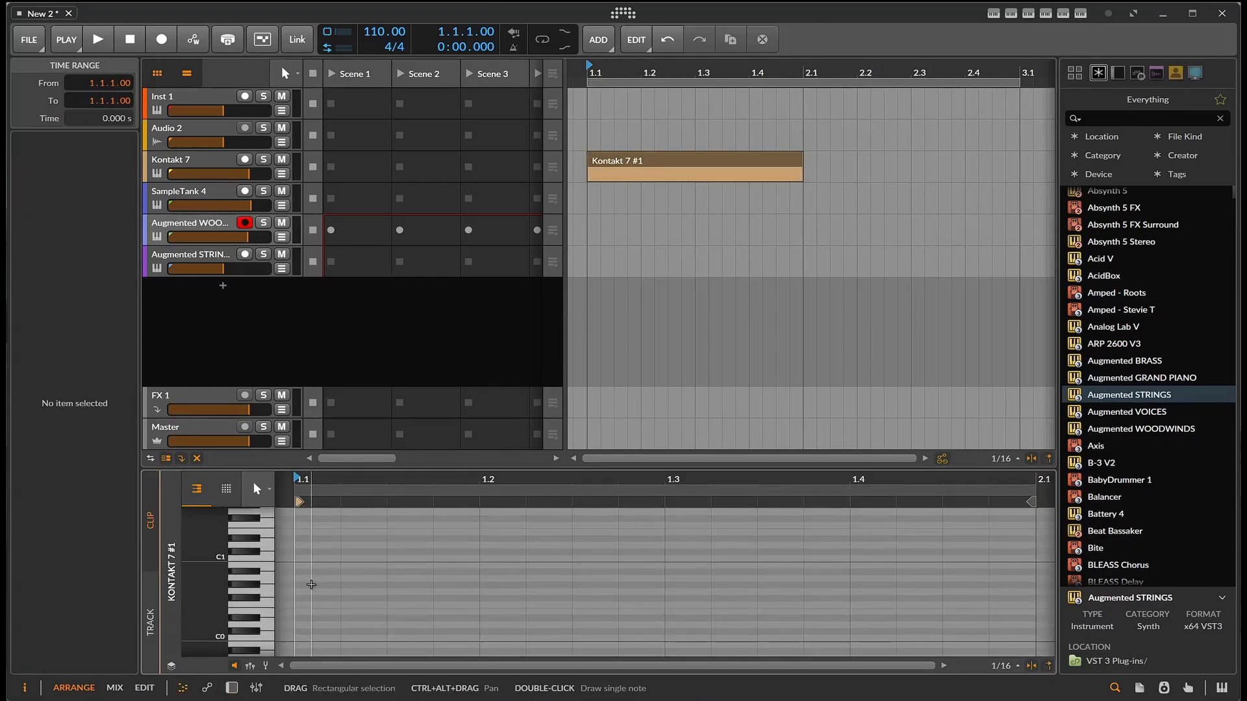
pyautogui.doubleClick(337, 545)
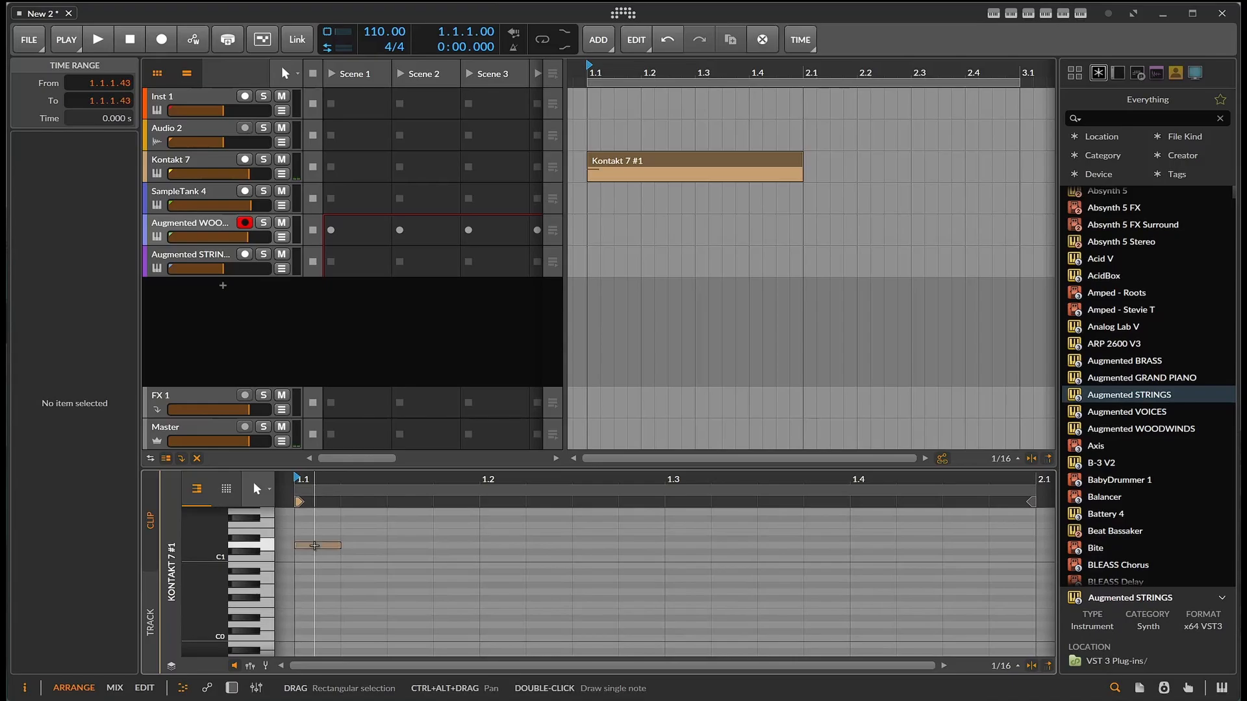
pyautogui.moveTo(339, 546); pyautogui.dragTo(588, 549)
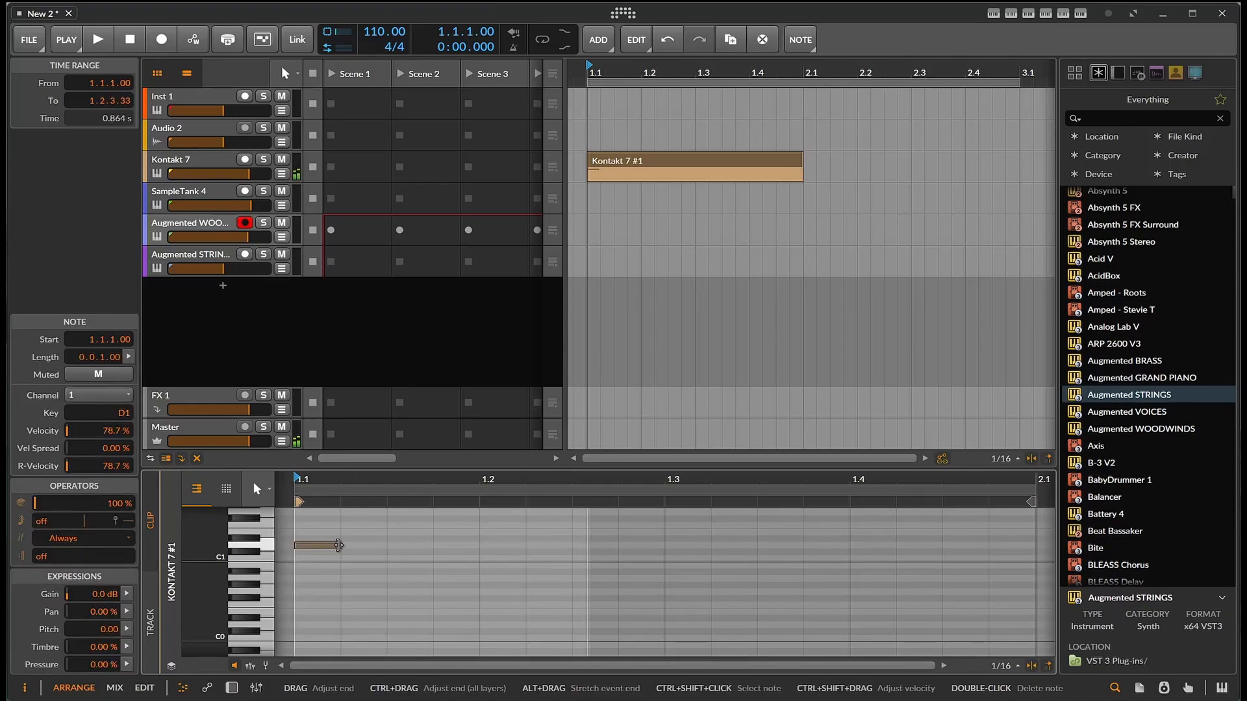
pyautogui.moveTo(341, 546); pyautogui.dragTo(1036, 550)
pyautogui.press('space')
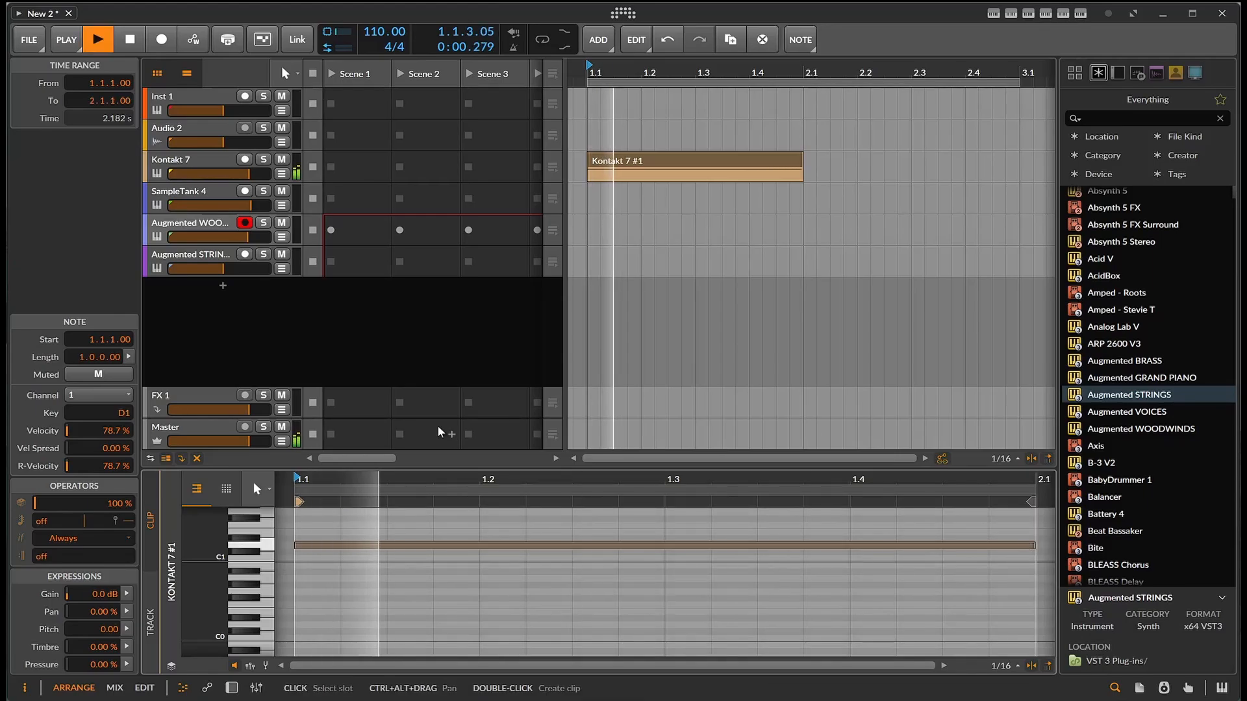
pyautogui.press('space')
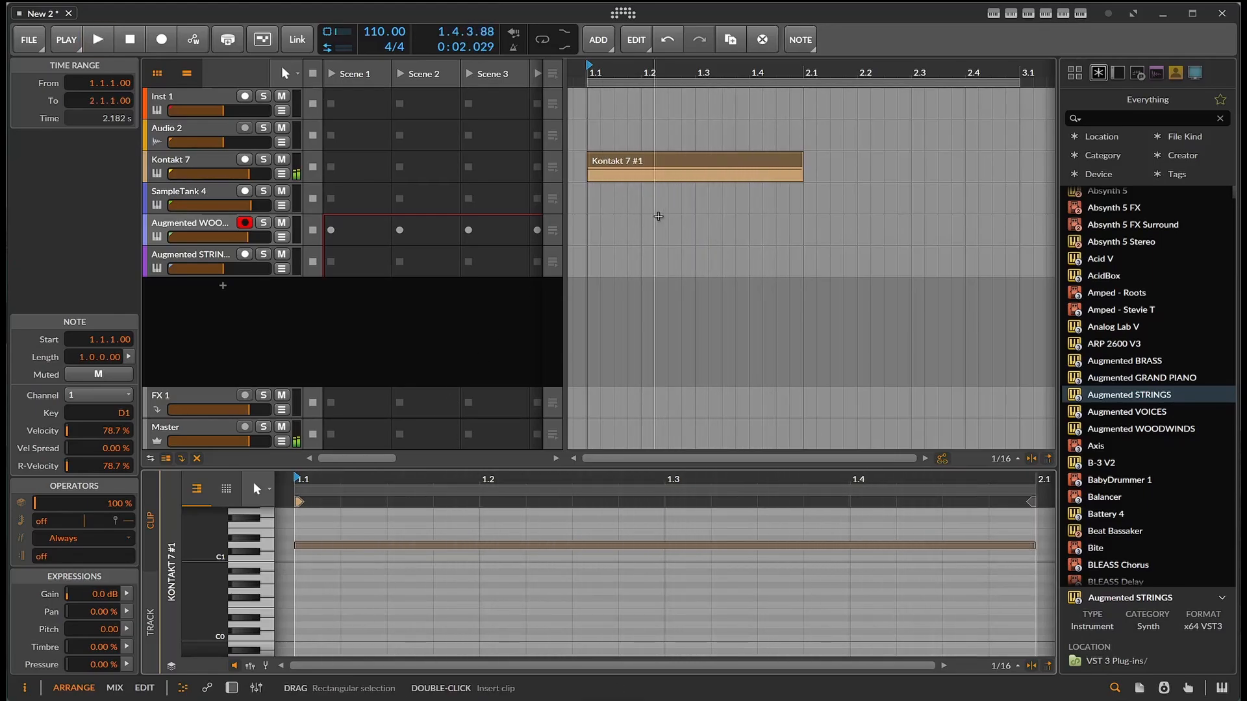
# - Duplicate the Kontakt 7 clip three times to make four consecutive one-bar clips
pyautogui.click(726, 160)
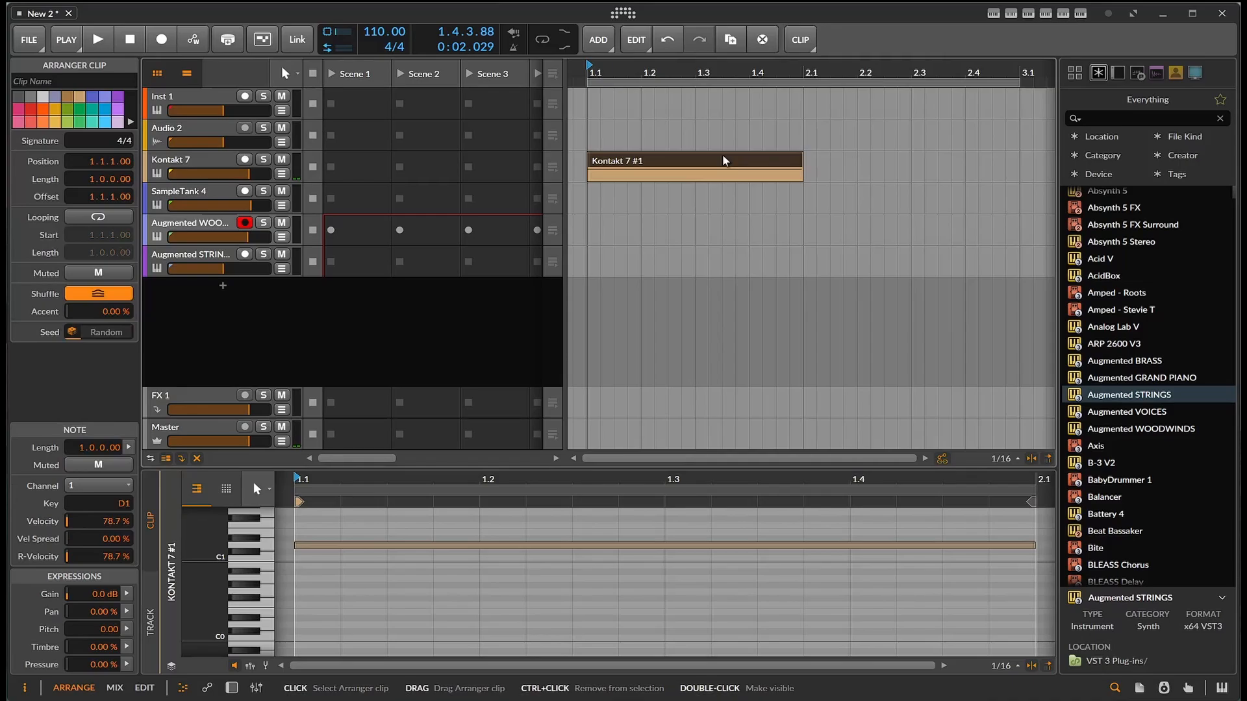
pyautogui.hotkey('ctrl', 'd')
pyautogui.hotkey('ctrl', 'd')
pyautogui.hotkey('ctrl', 'd')
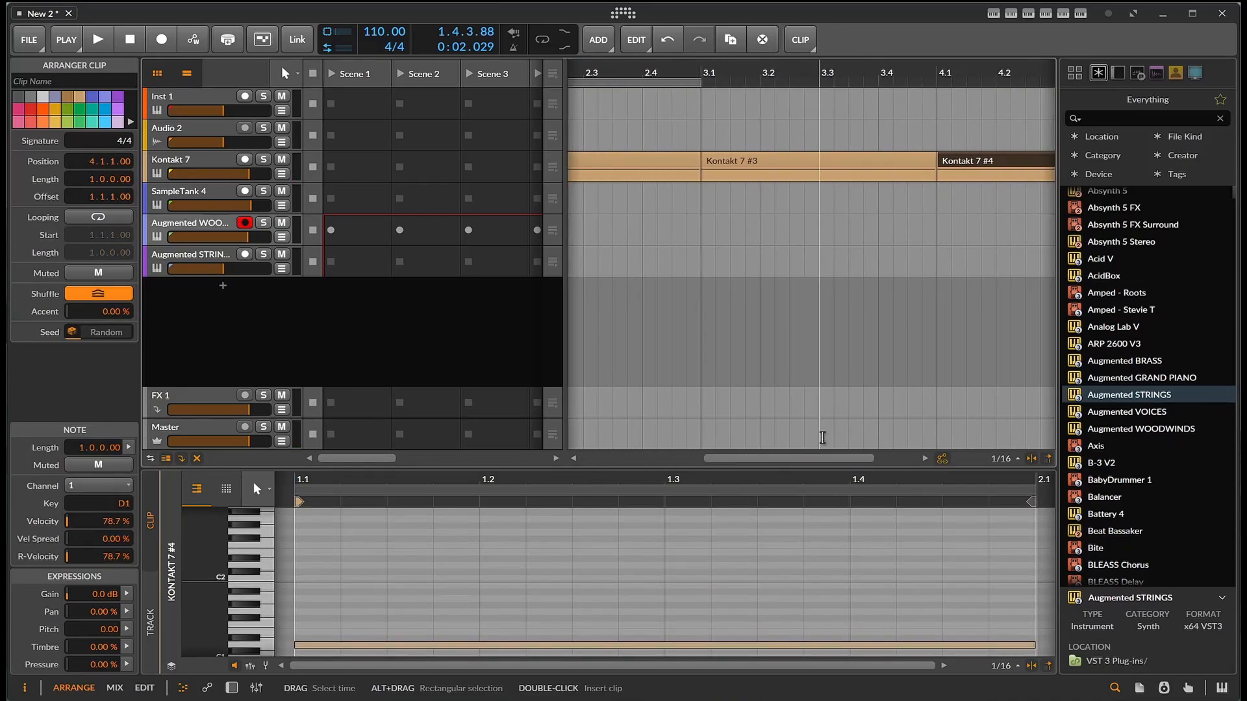
# - Raise the note in the fourth Kontakt 7 clip to F1
pyautogui.moveTo(699, 84); pyautogui.dragTo(956, 89)
pyautogui.click(807, 167)
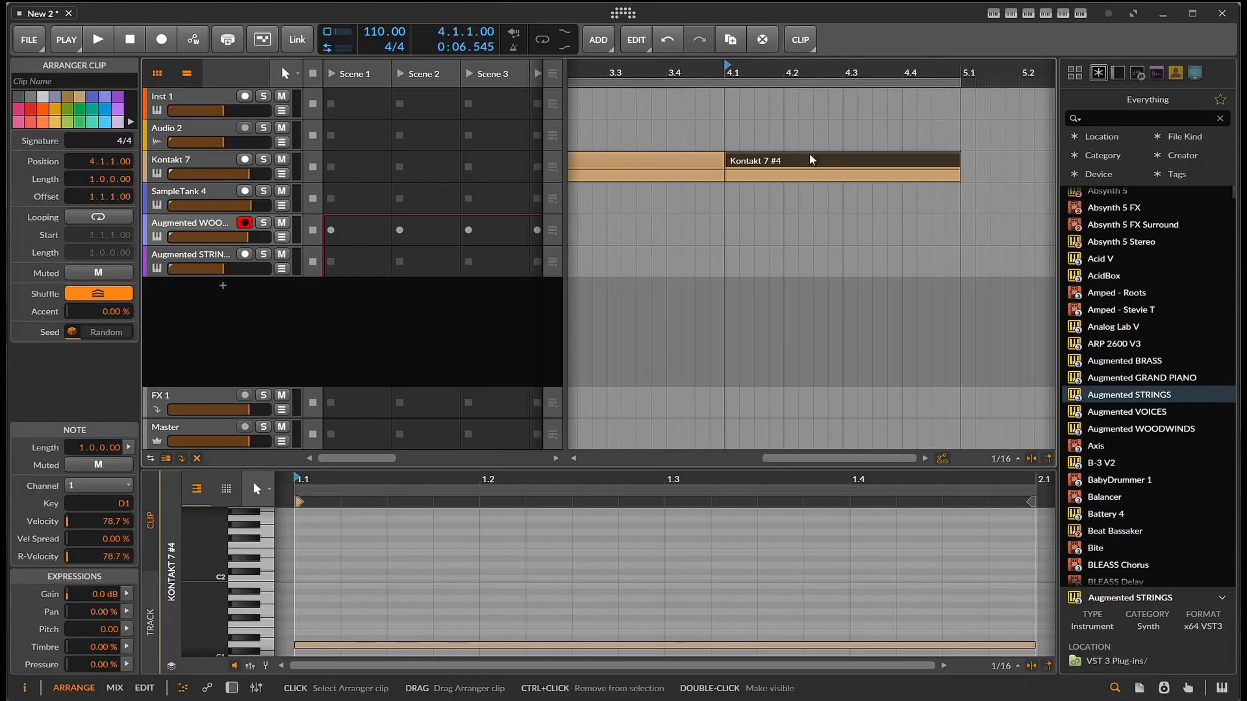
pyautogui.doubleClick(785, 169)
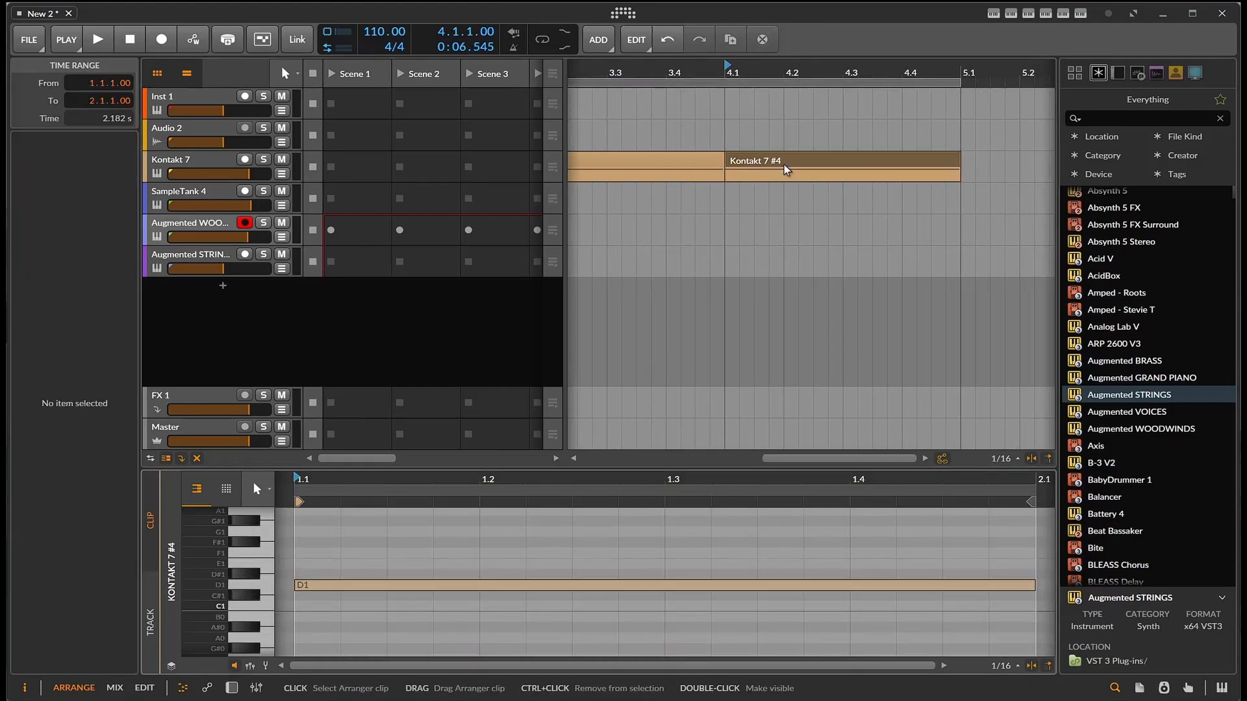
pyautogui.moveTo(637, 588); pyautogui.dragTo(639, 556)
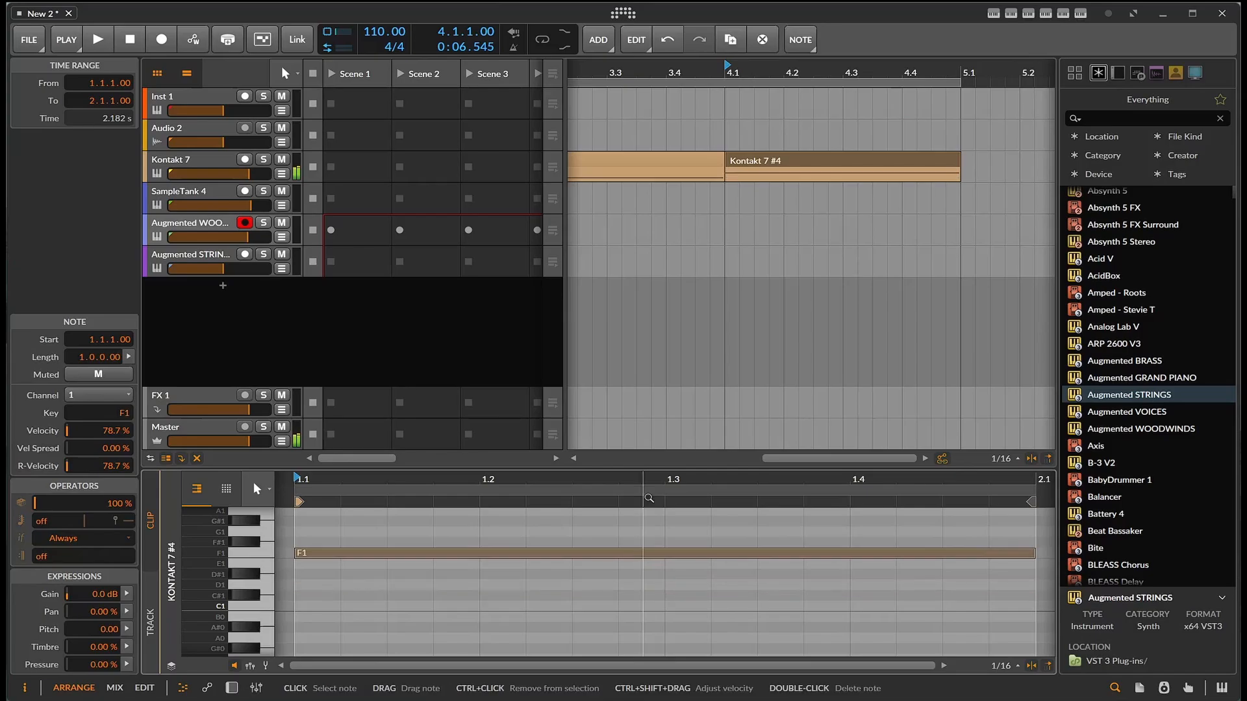
# - Raise the note in the second Kontakt 7 clip to A1 and play back the sequence
pyautogui.moveTo(800, 457); pyautogui.dragTo(672, 457)
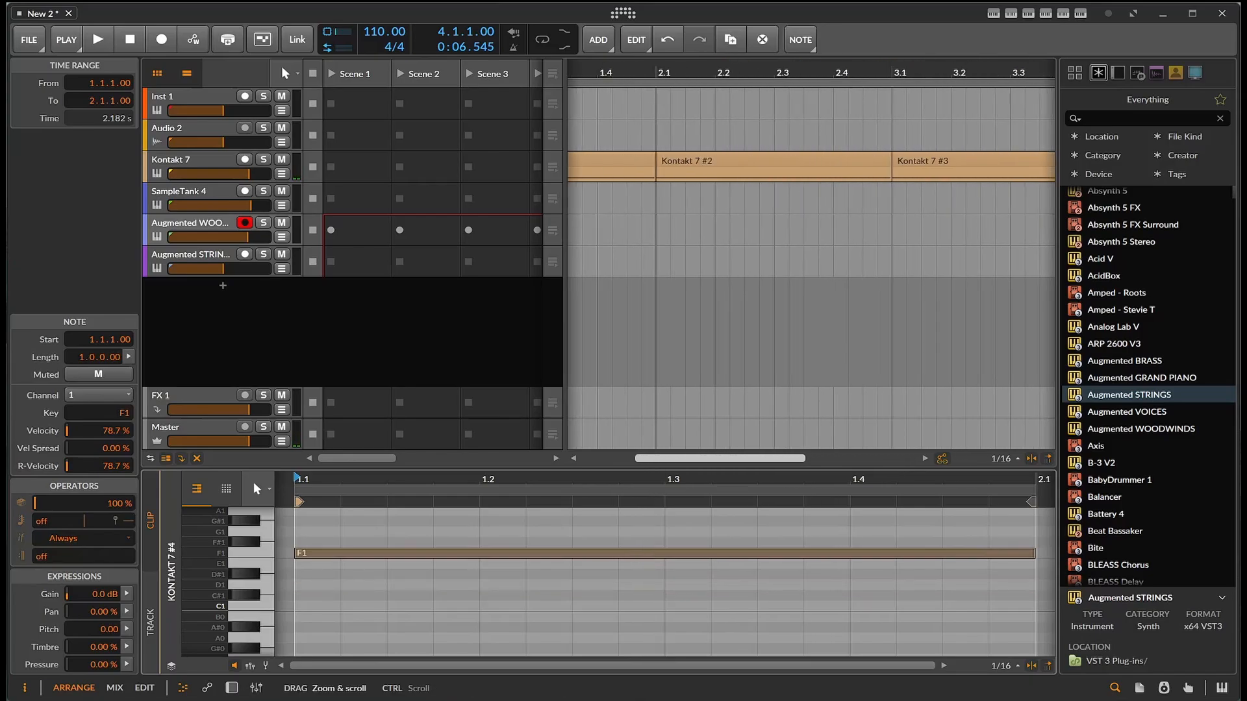
pyautogui.click(749, 162)
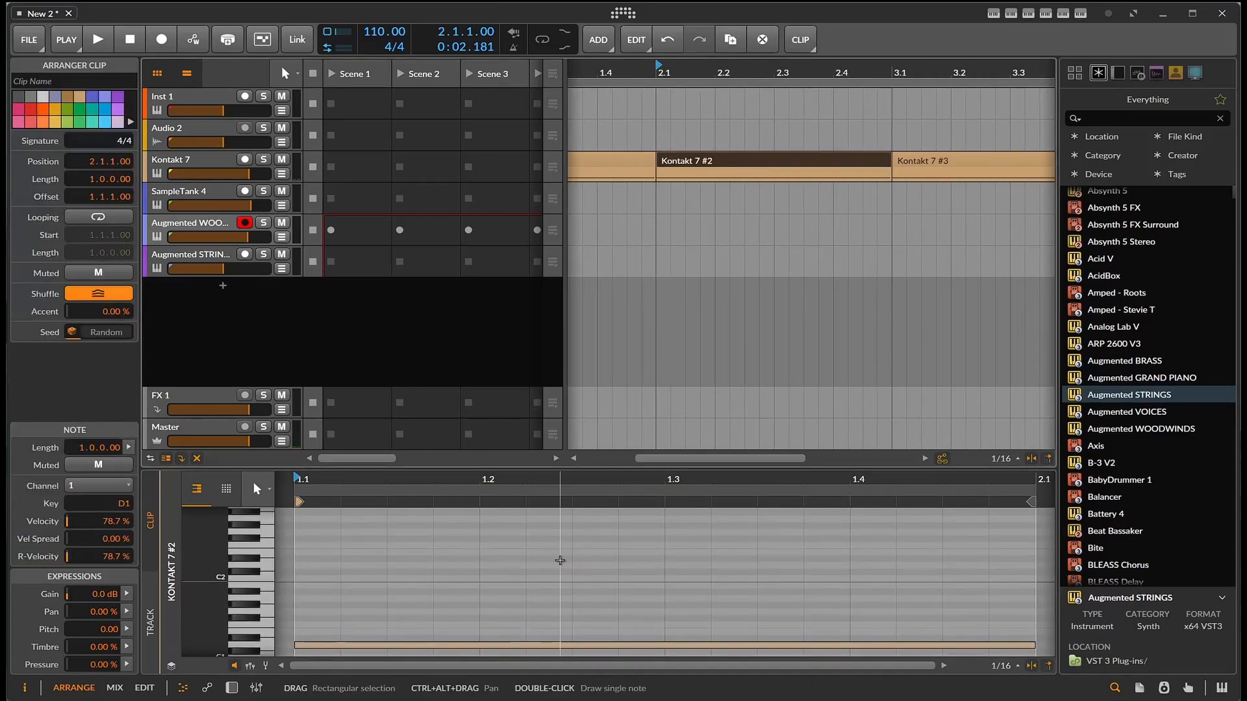
pyautogui.moveTo(531, 647); pyautogui.dragTo(537, 607)
pyautogui.press('space')
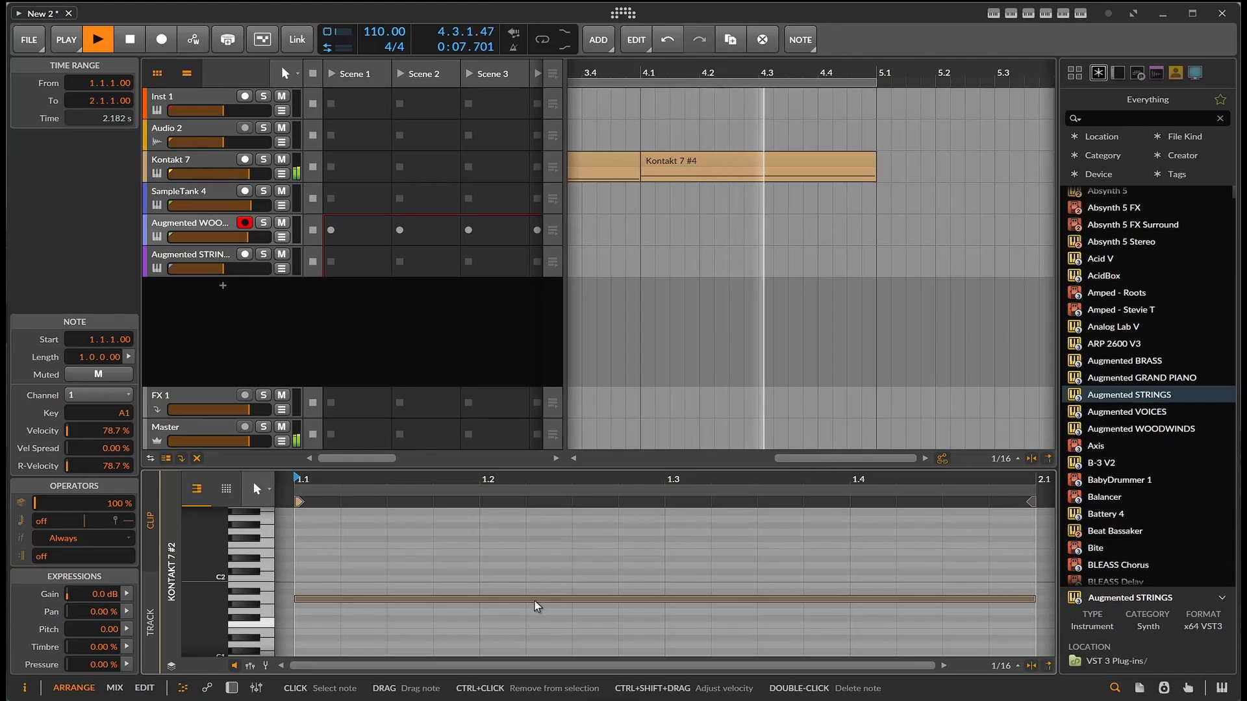
pyautogui.press('space')
# - Turn on arranger looping and consolidate the four Kontakt 7 clips into one four-bar clip
pyautogui.press('l')
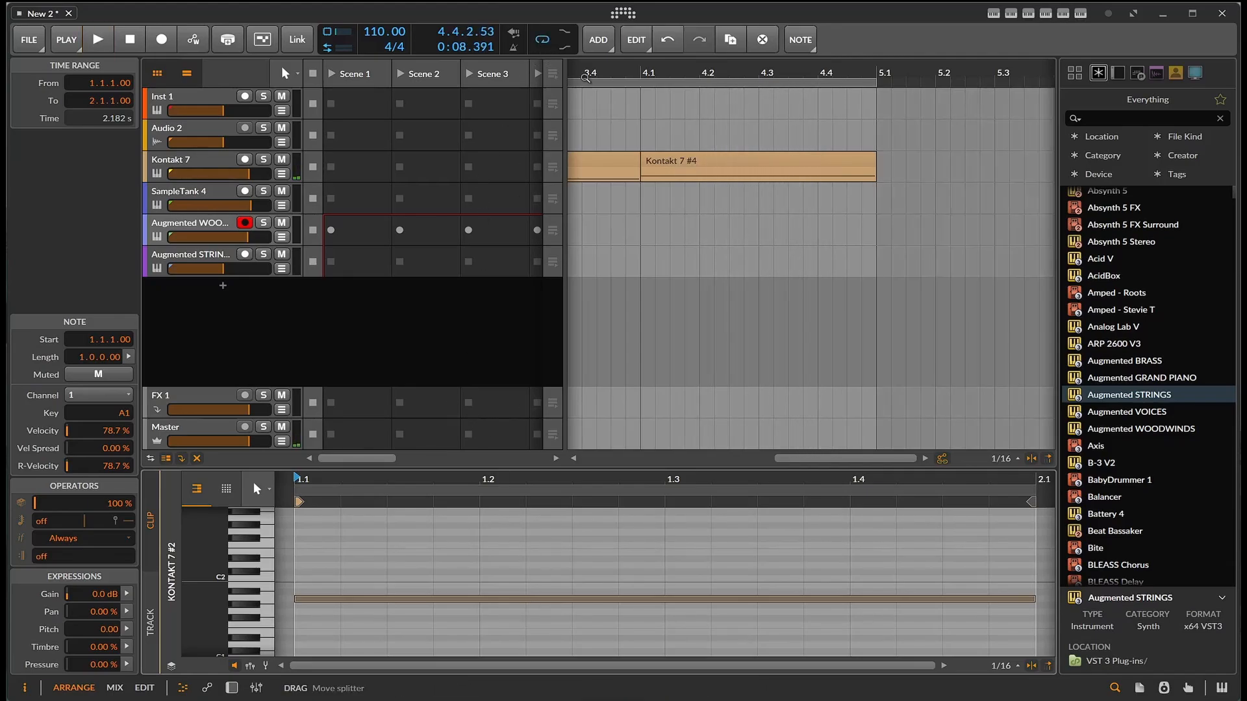
pyautogui.moveTo(885, 458); pyautogui.dragTo(699, 411)
pyautogui.keyDown('ctrl'); pyautogui.scroll(-5, 698, 408); pyautogui.keyUp('ctrl')
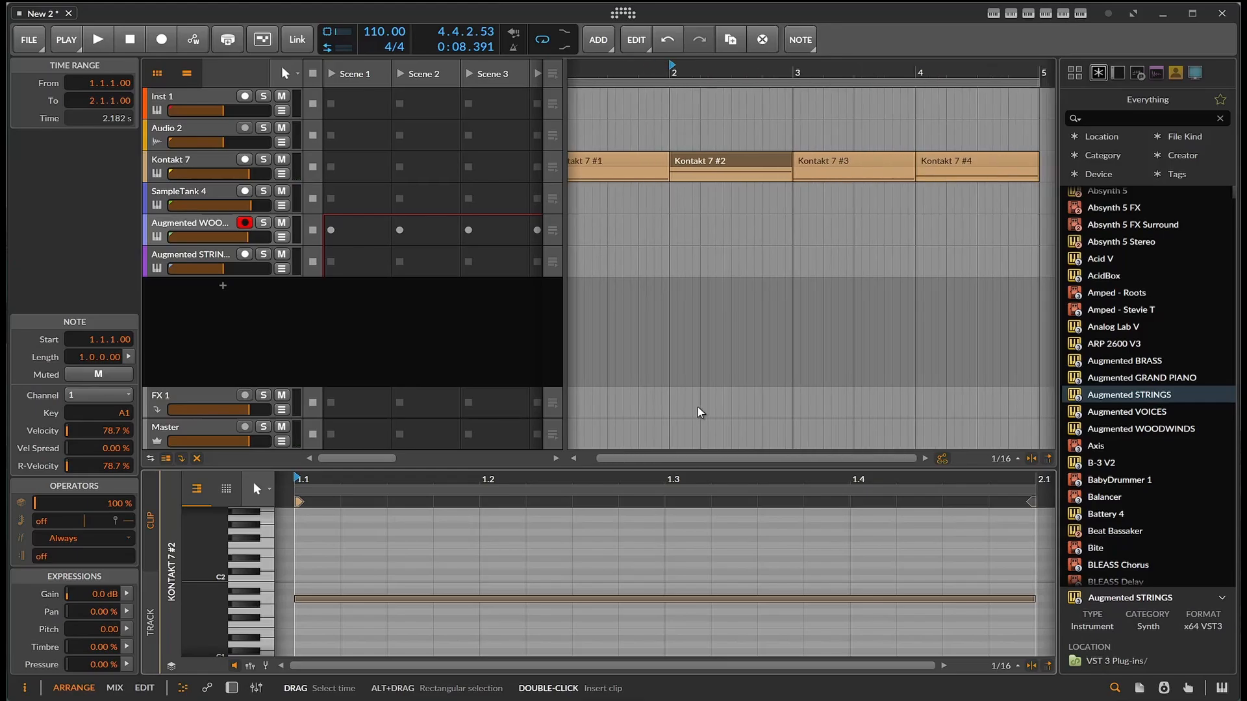
pyautogui.click(638, 163)
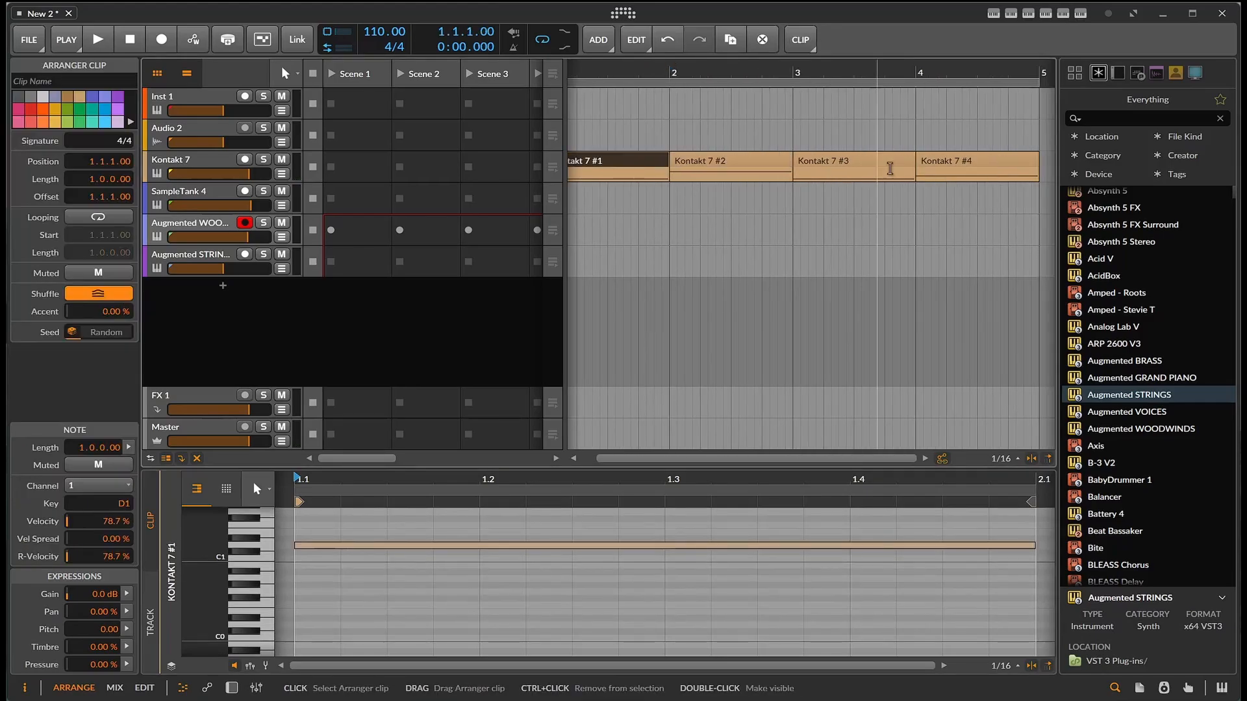
pyautogui.keyDown('shift'); pyautogui.click(945, 166); pyautogui.keyUp('shift')
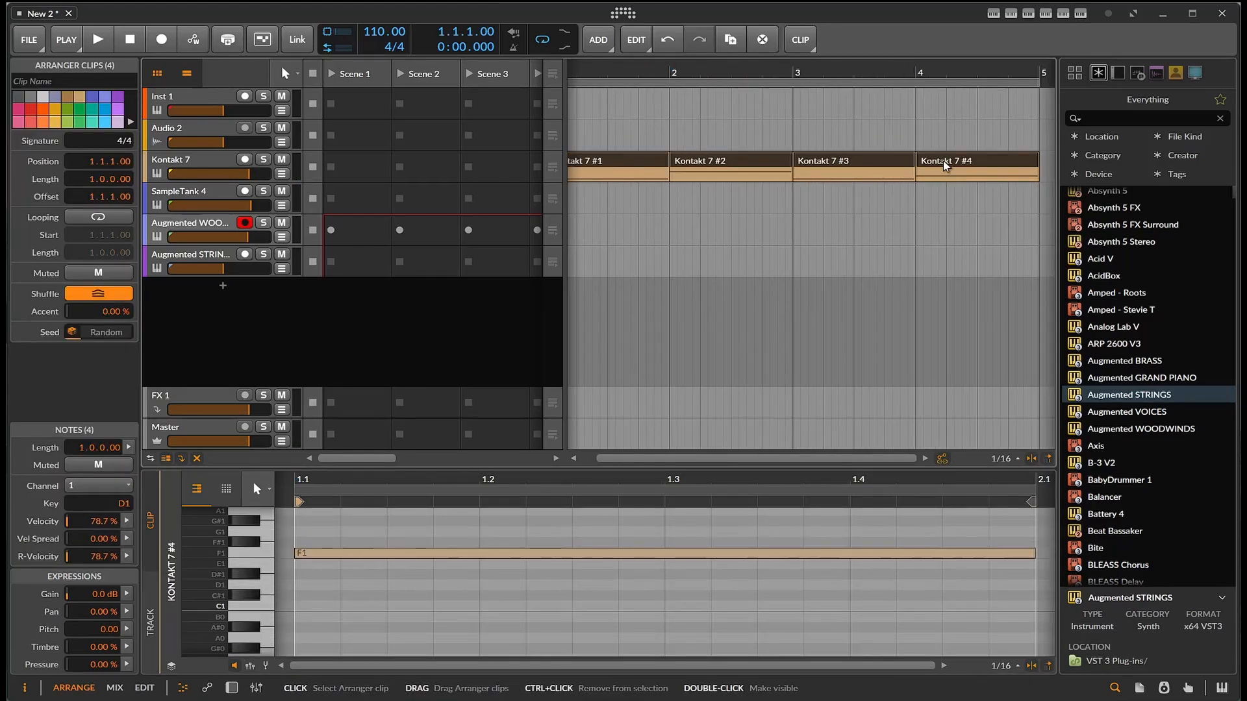
pyautogui.hotkey('ctrl', 'j')
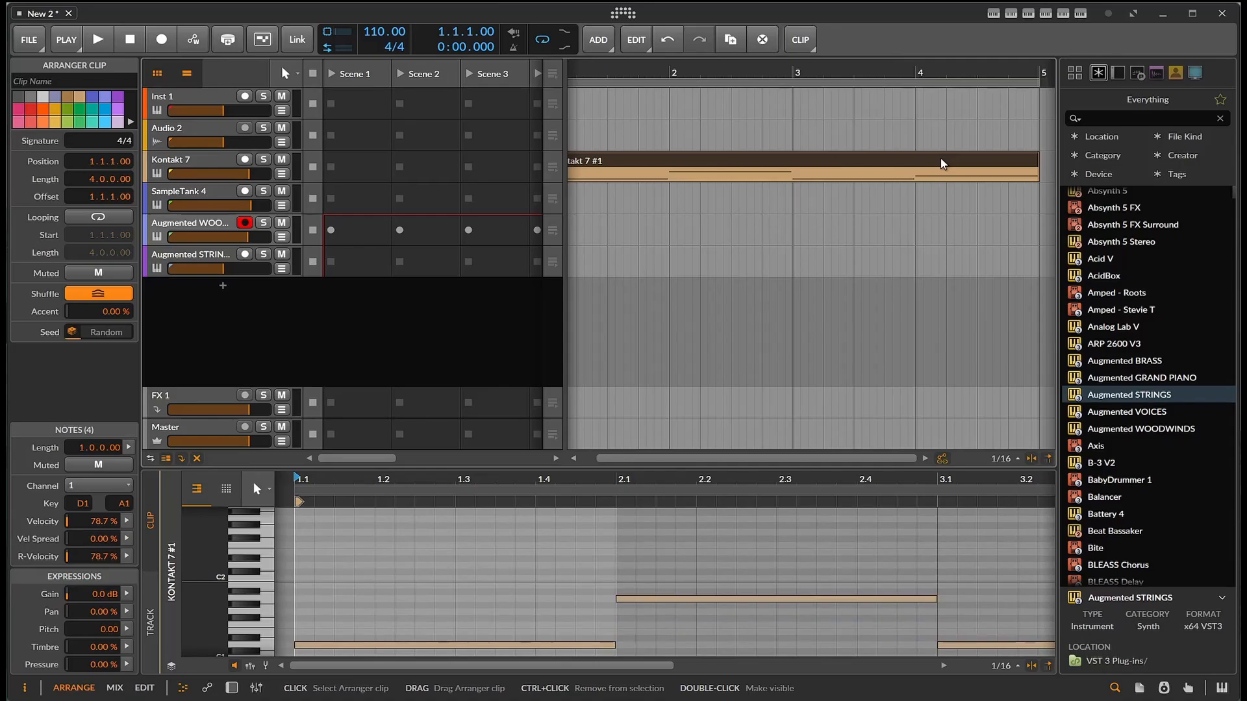
# - Copy the consolidated clip onto the SampleTank 4 track at bar 1 and transpose the copy down one octave
pyautogui.keyDown('ctrl'); pyautogui.click(943, 164); pyautogui.keyUp('ctrl')
pyautogui.click(935, 164)
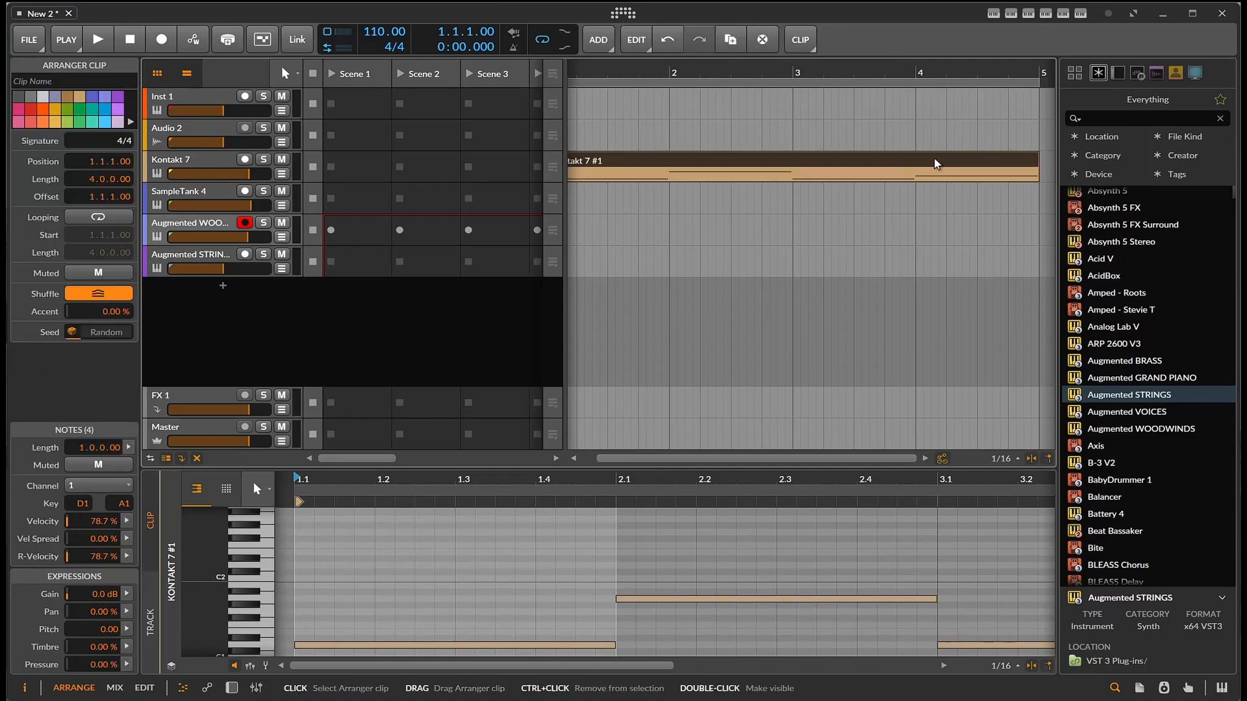
pyautogui.moveTo(935, 164); pyautogui.dragTo(913, 197)
pyautogui.rightClick(913, 197)
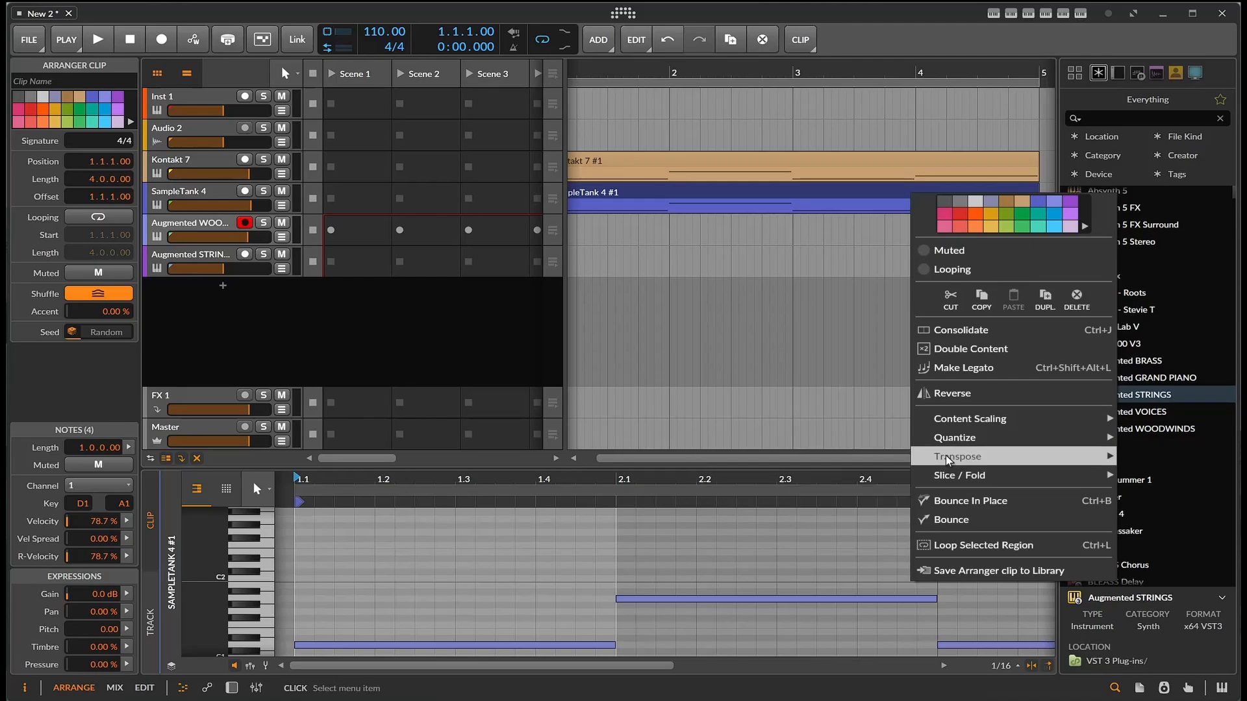
pyautogui.moveTo(947, 460)
pyautogui.click(826, 512)
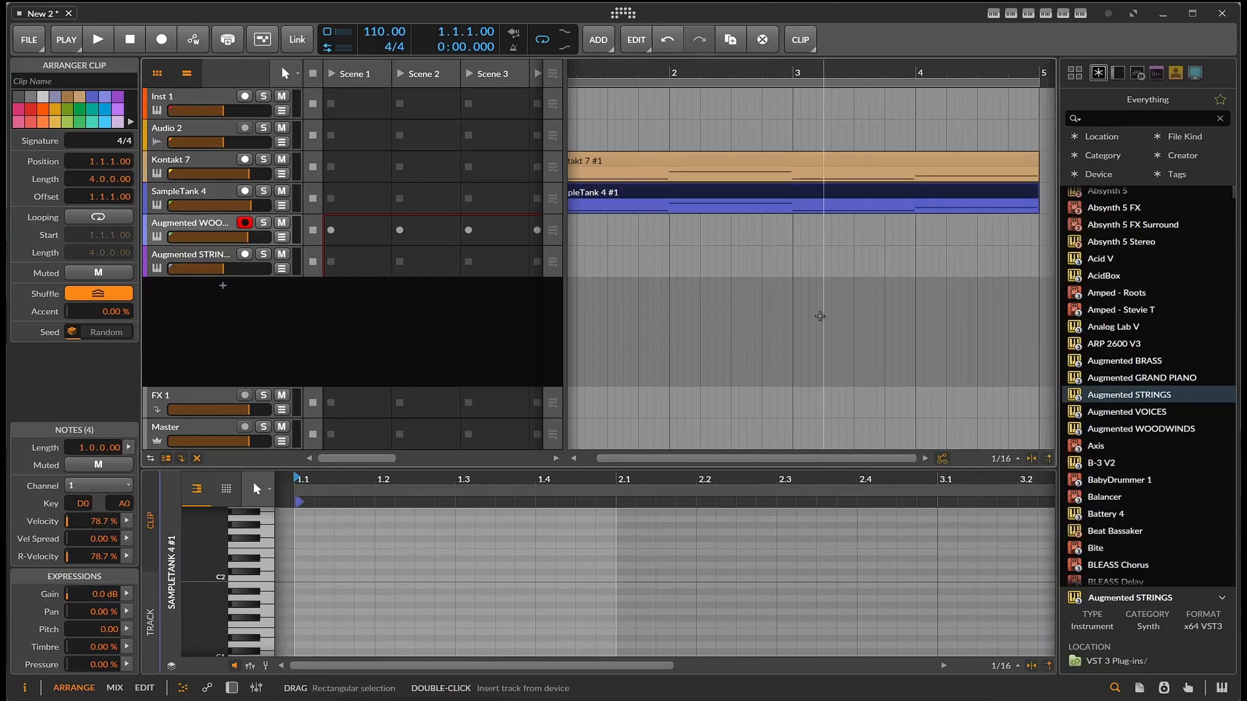
# - Play back the doubled bass line and add an iZotope BreakTweaker instrument track below the Augmented STRINGS track
pyautogui.press('space')
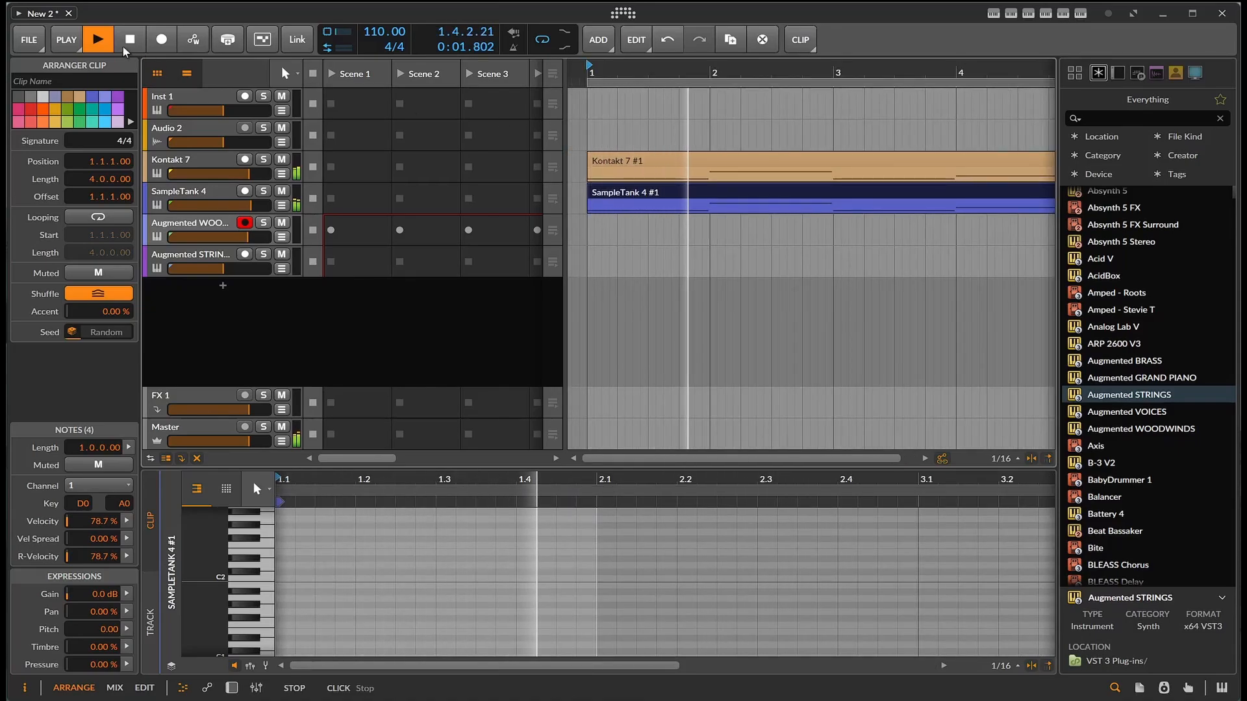
pyautogui.click(124, 48)
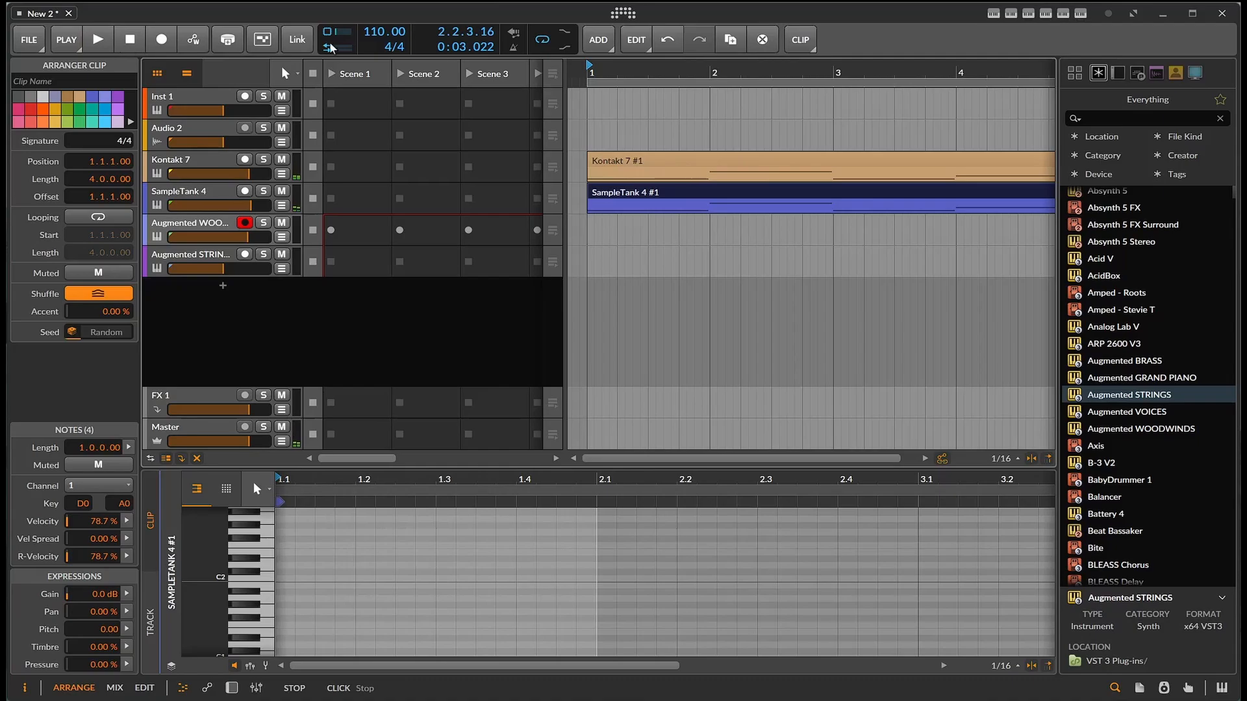
pyautogui.click(1148, 119)
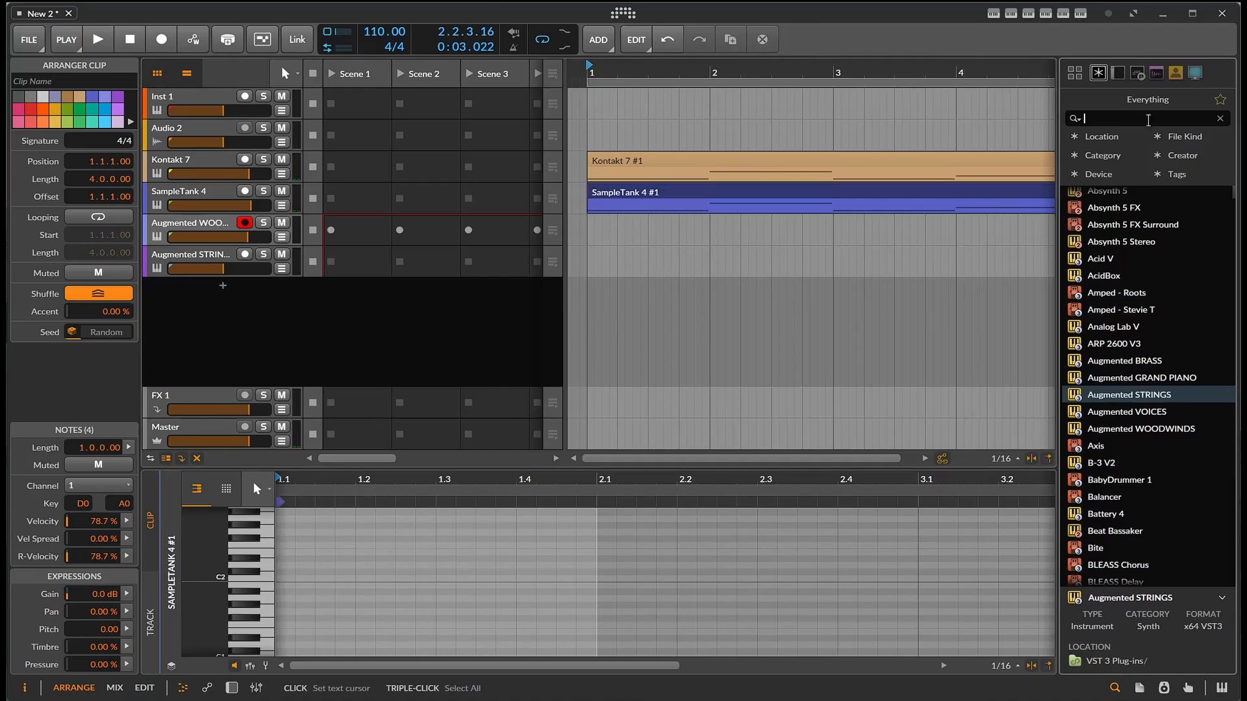
pyautogui.write('uja')
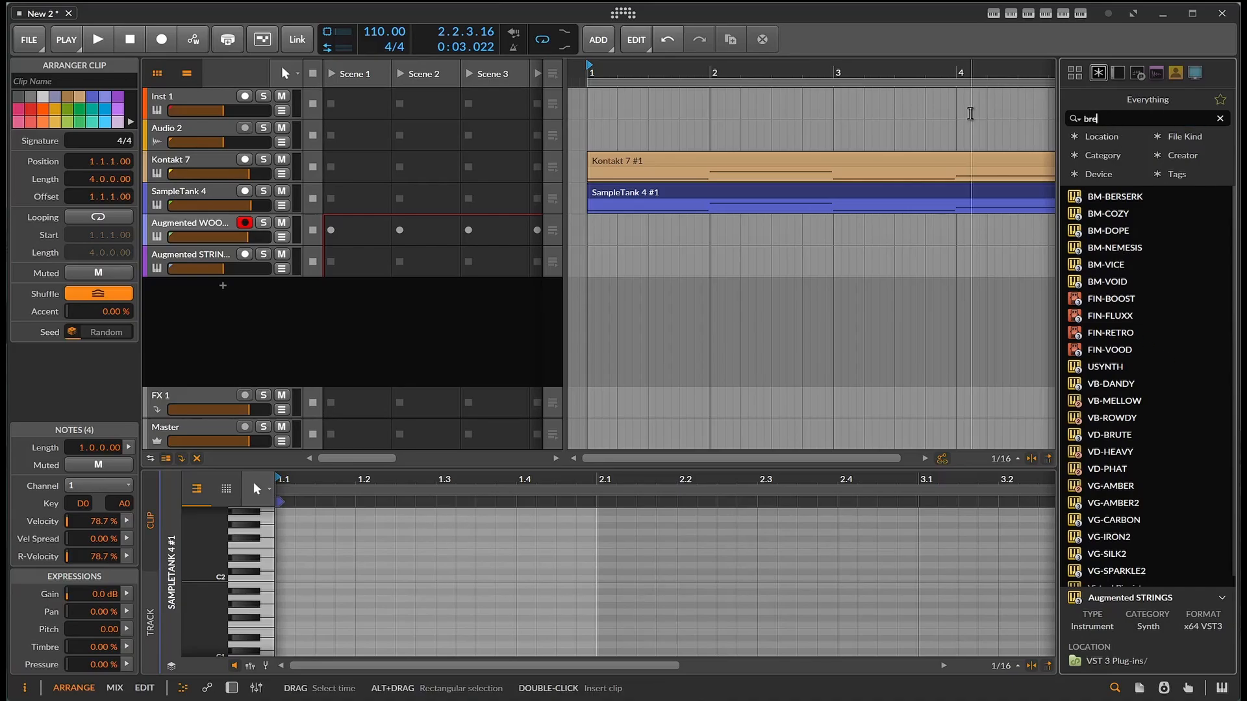
pyautogui.moveTo(1152, 198); pyautogui.dragTo(547, 302)
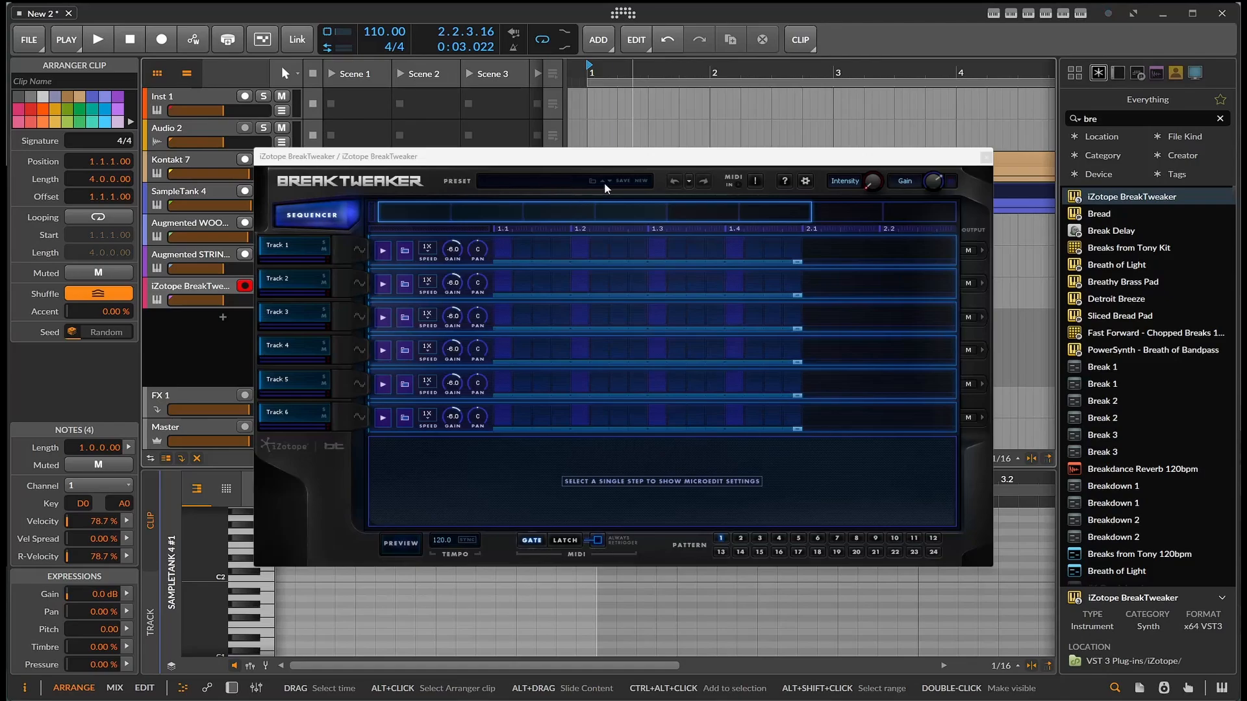
# - Load the AB-Abstract Blackout preset in BreakTweaker and sync it to the host, with the project tempo set to 102 BPM
pyautogui.click(610, 181)
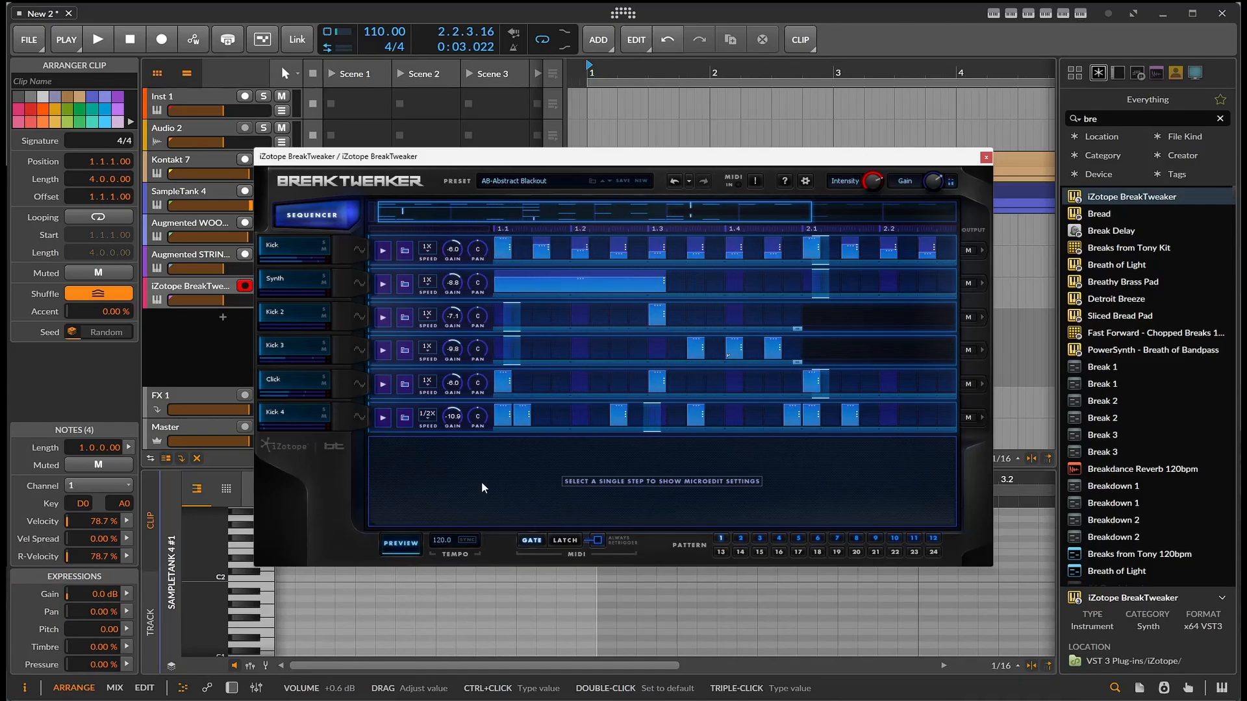
pyautogui.click(472, 540)
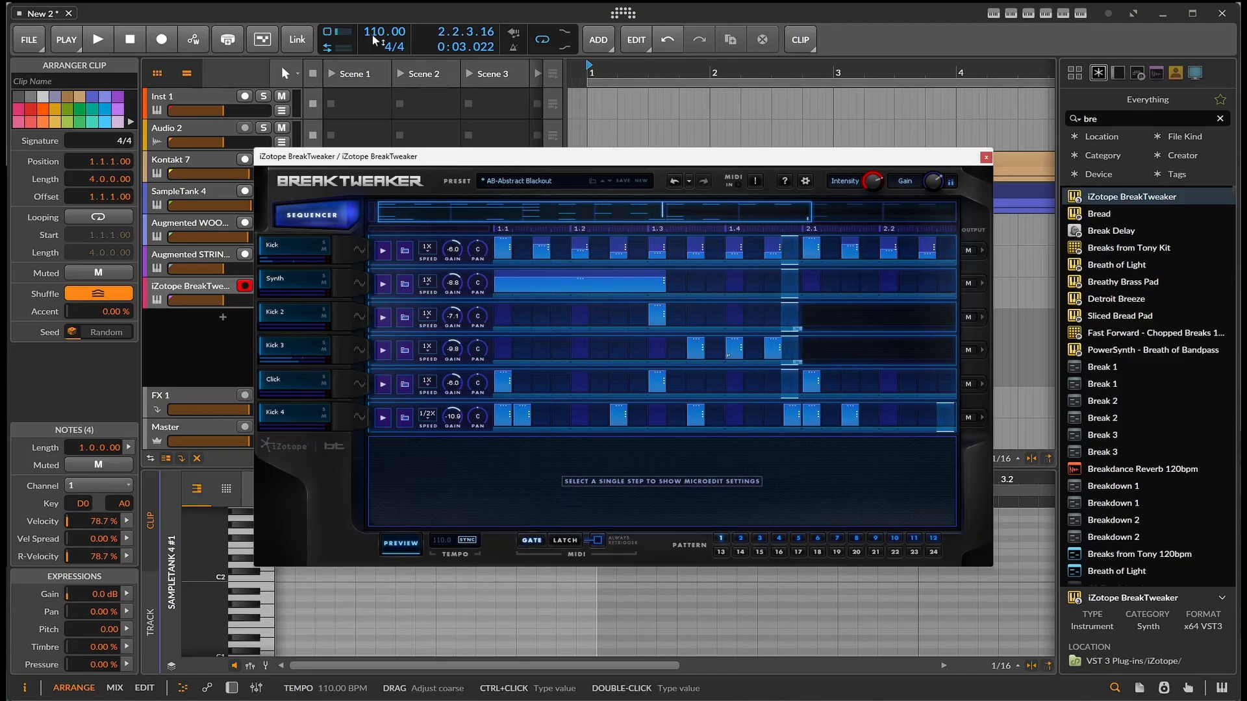
pyautogui.moveTo(380, 36); pyautogui.dragTo(380, 47)
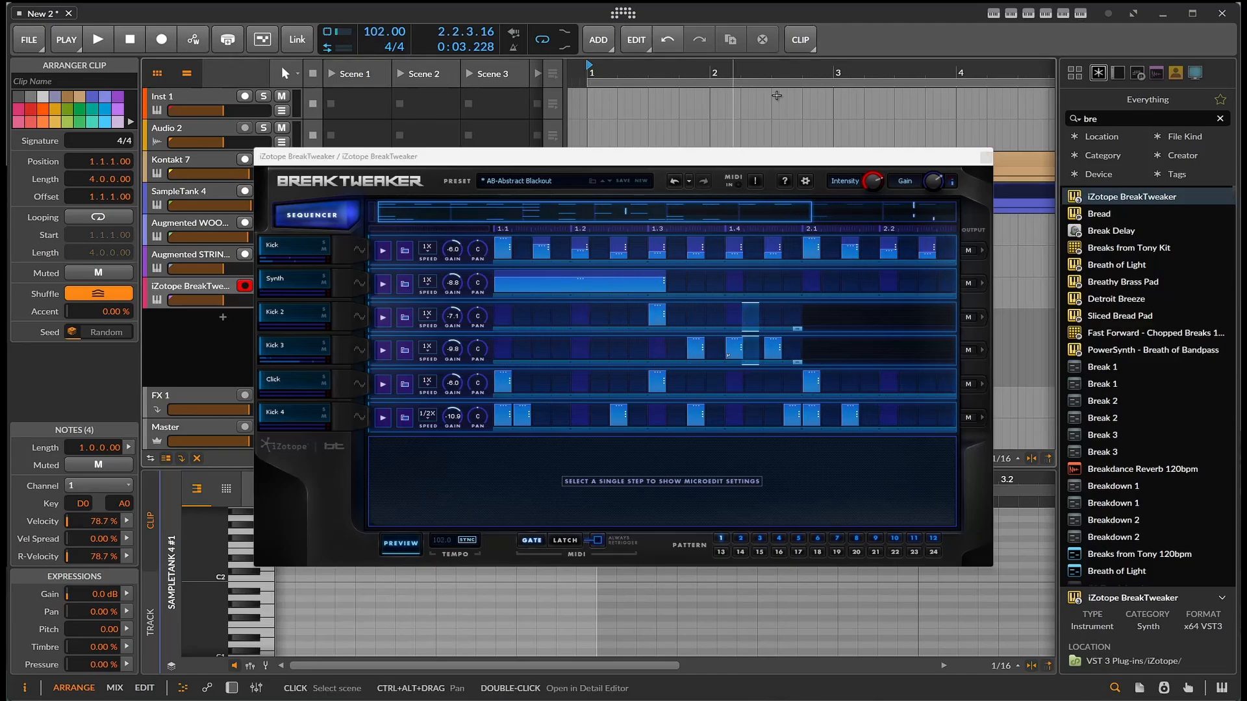
# - Audition BreakTweaker patterns 2, 3 and 4, and close the plug-in window
pyautogui.click(742, 539)
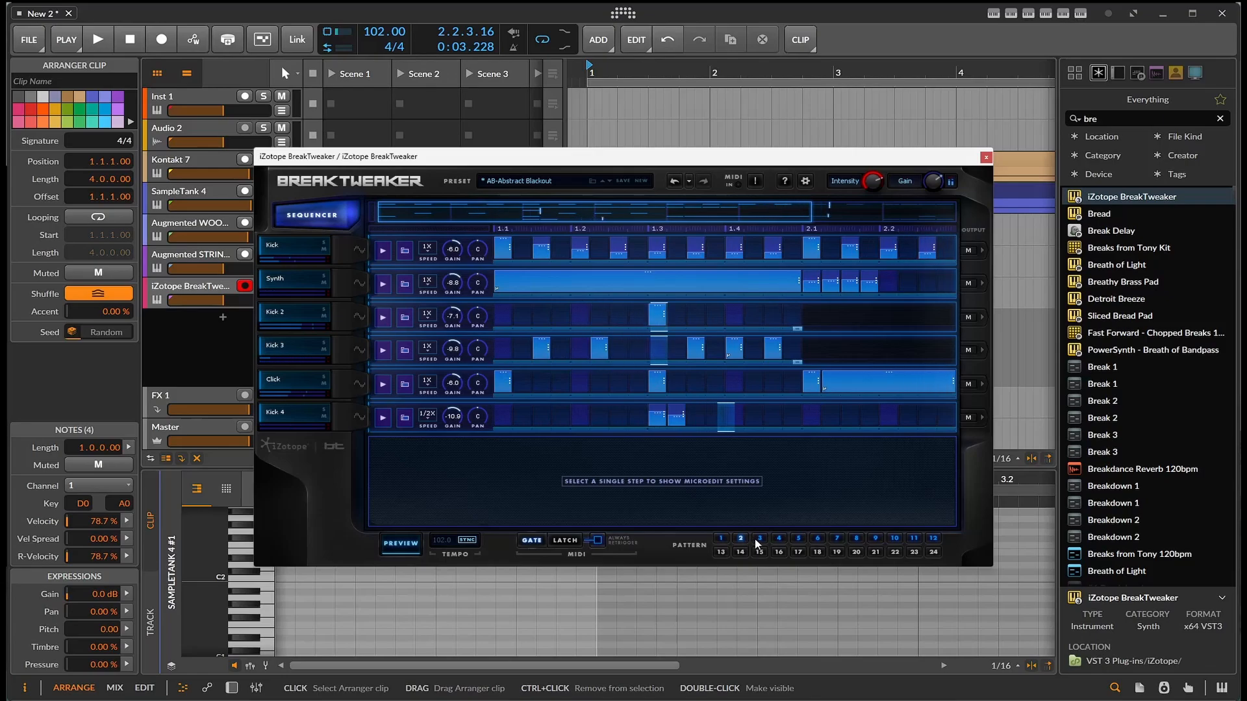
pyautogui.click(757, 538)
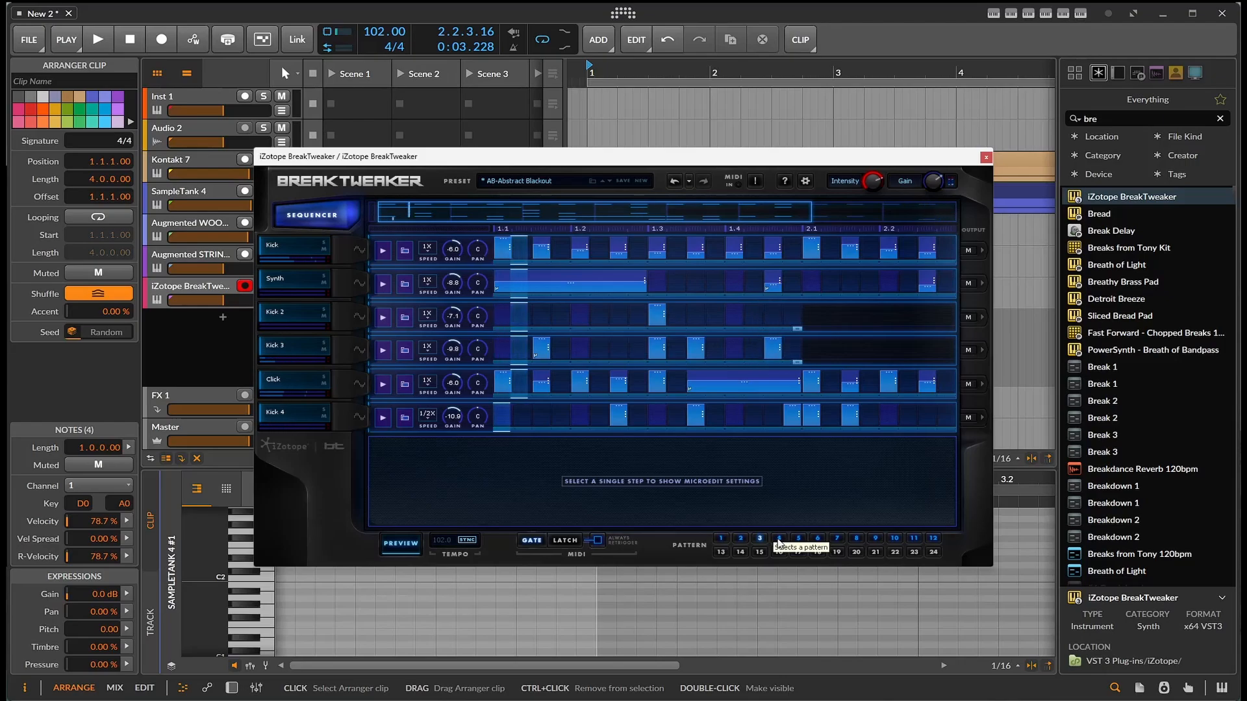
pyautogui.click(779, 539)
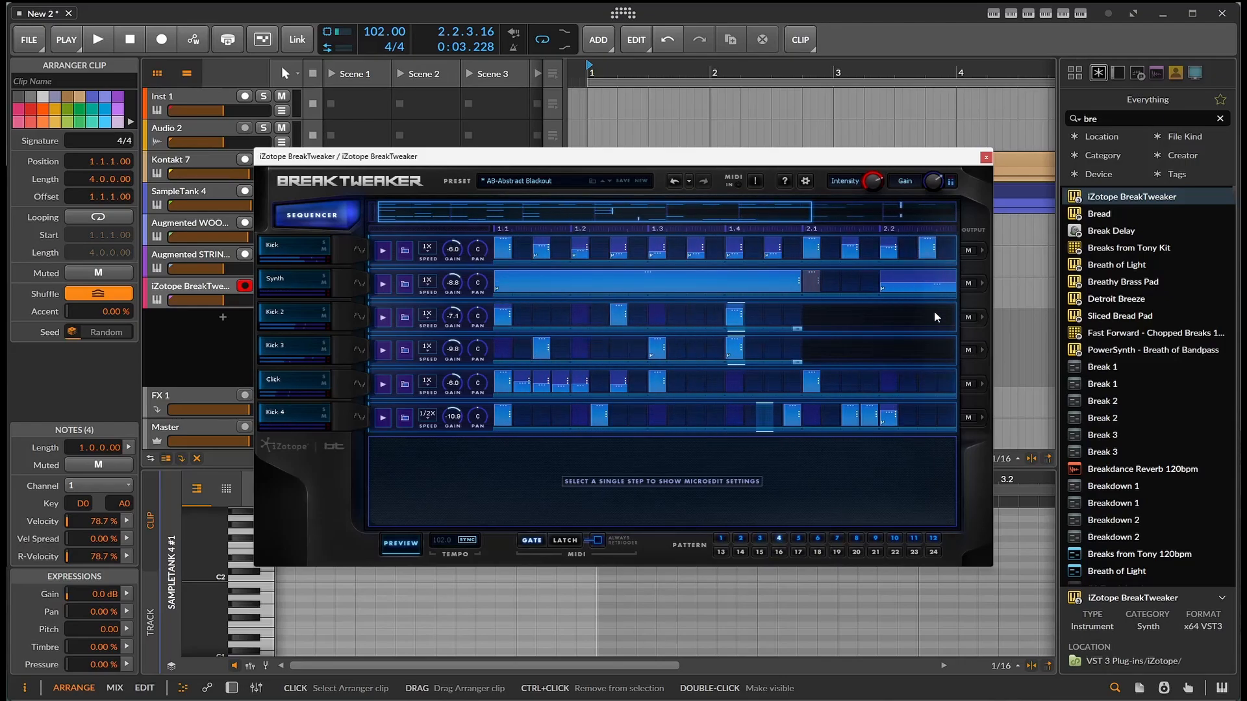
pyautogui.click(986, 158)
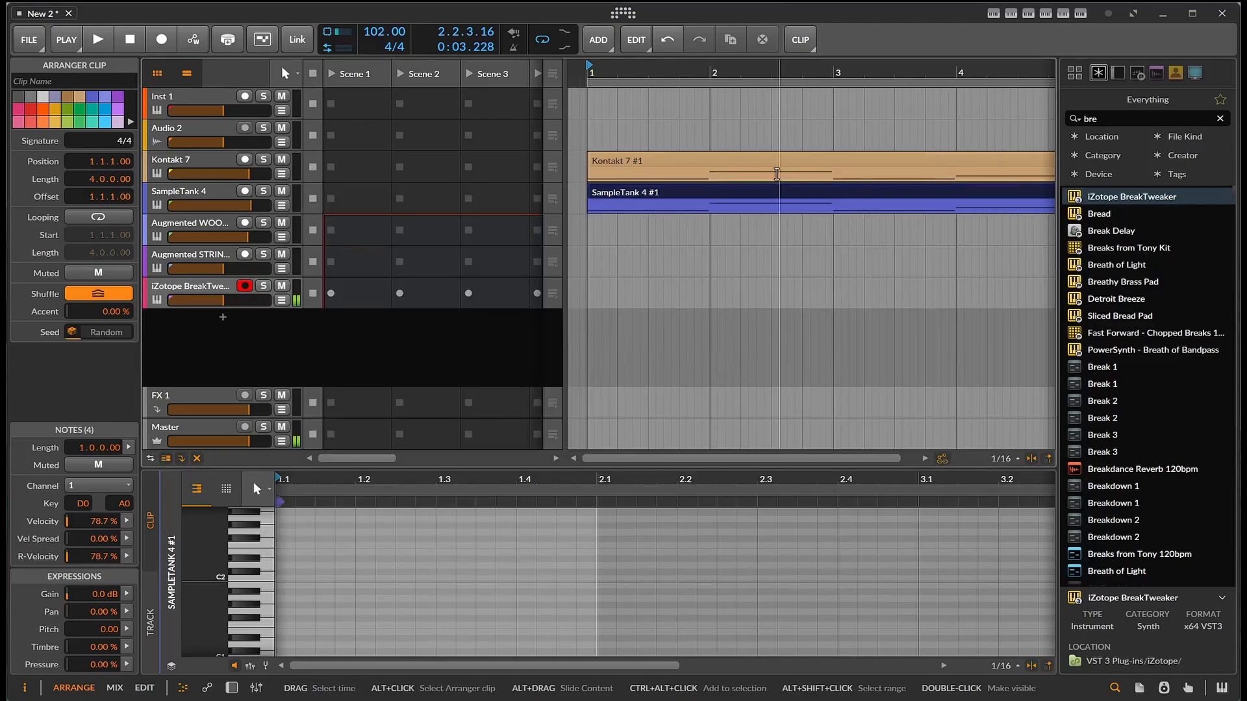
# - Insert an empty one-bar clip at bar 1 on the iZotope BreakTweaker track during playback
pyautogui.press('space')
pyautogui.doubleClick(593, 287)
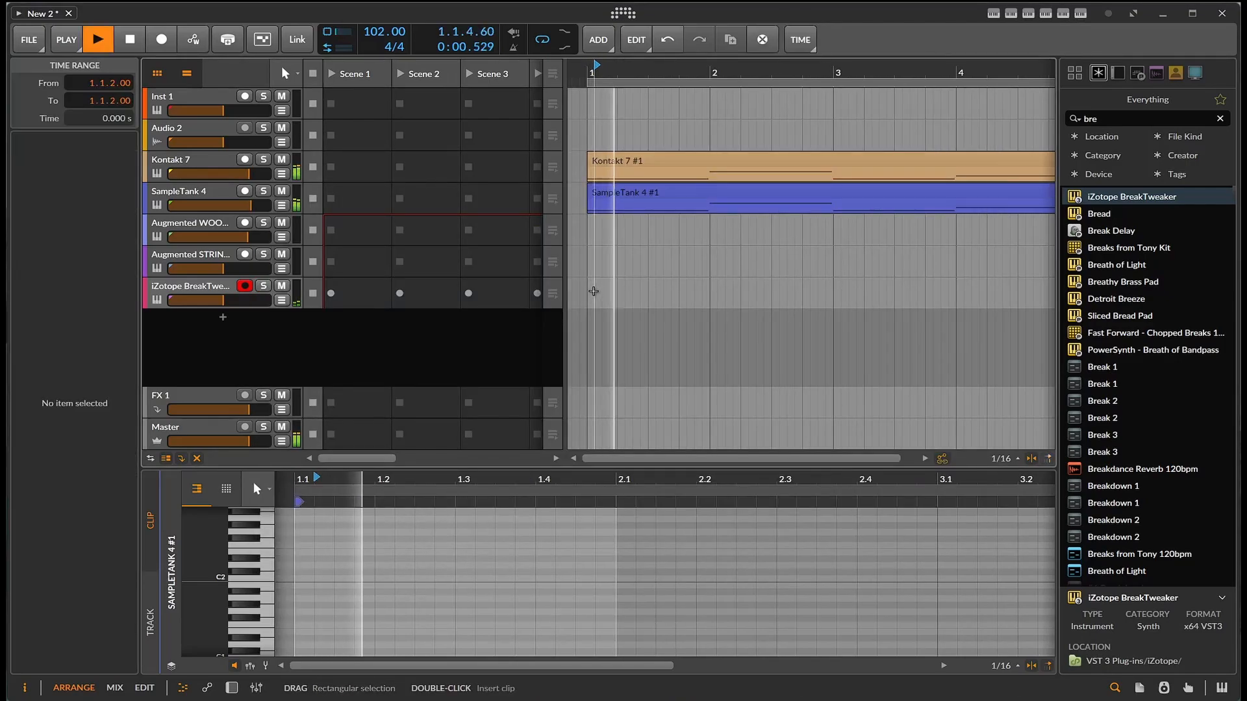
pyautogui.press('space')
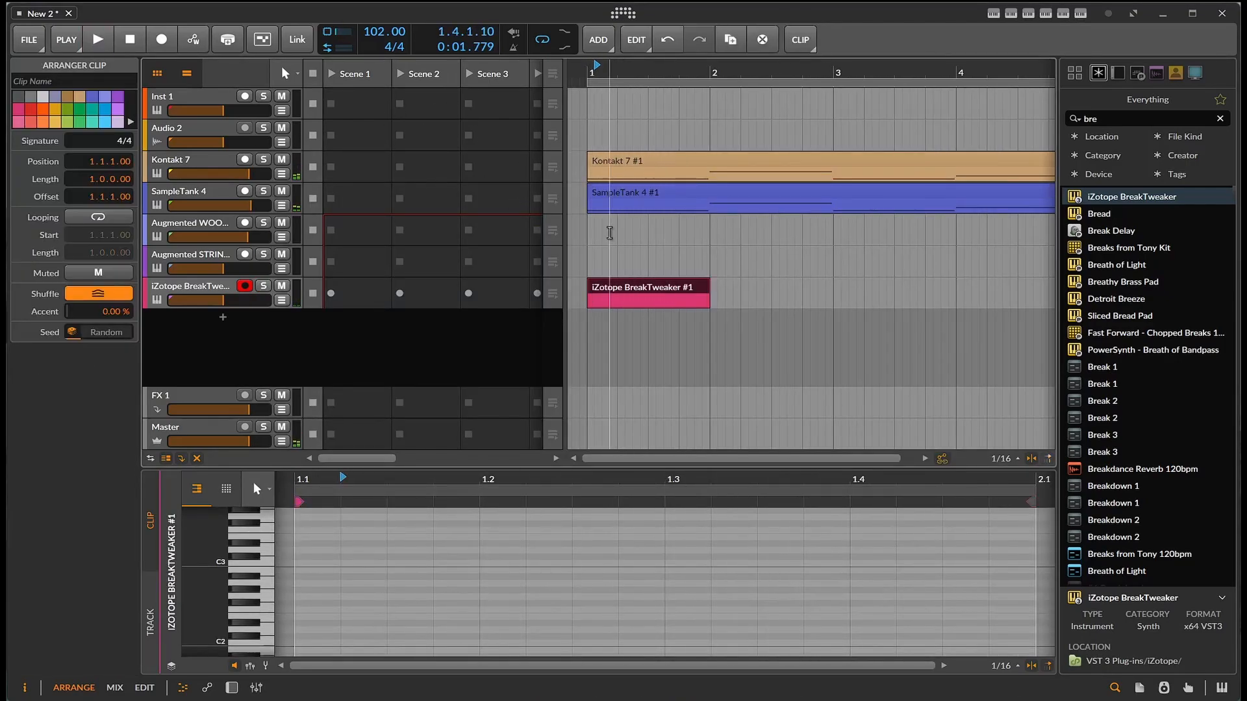
# - Audition BreakTweaker's trigger keys and add an F2 note spanning the full bar of the new clip
pyautogui.click(269, 569)
pyautogui.scroll(3, 265, 581)
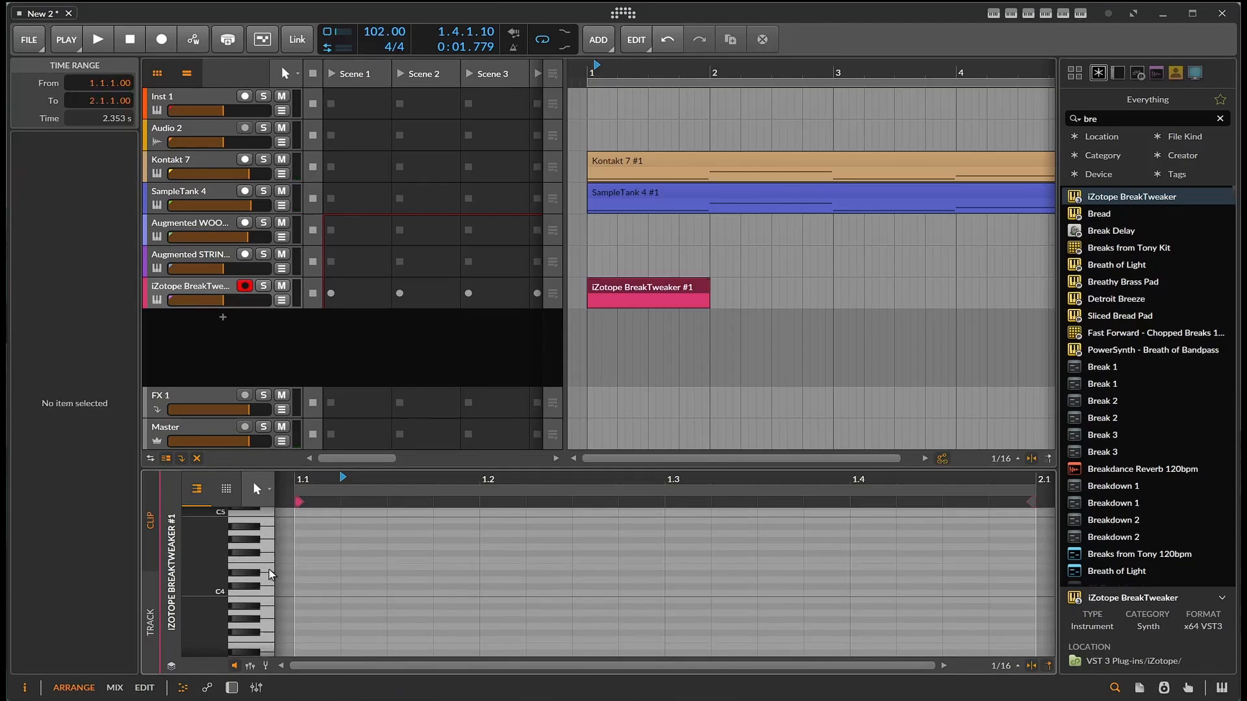
pyautogui.scroll(-3, 263, 594)
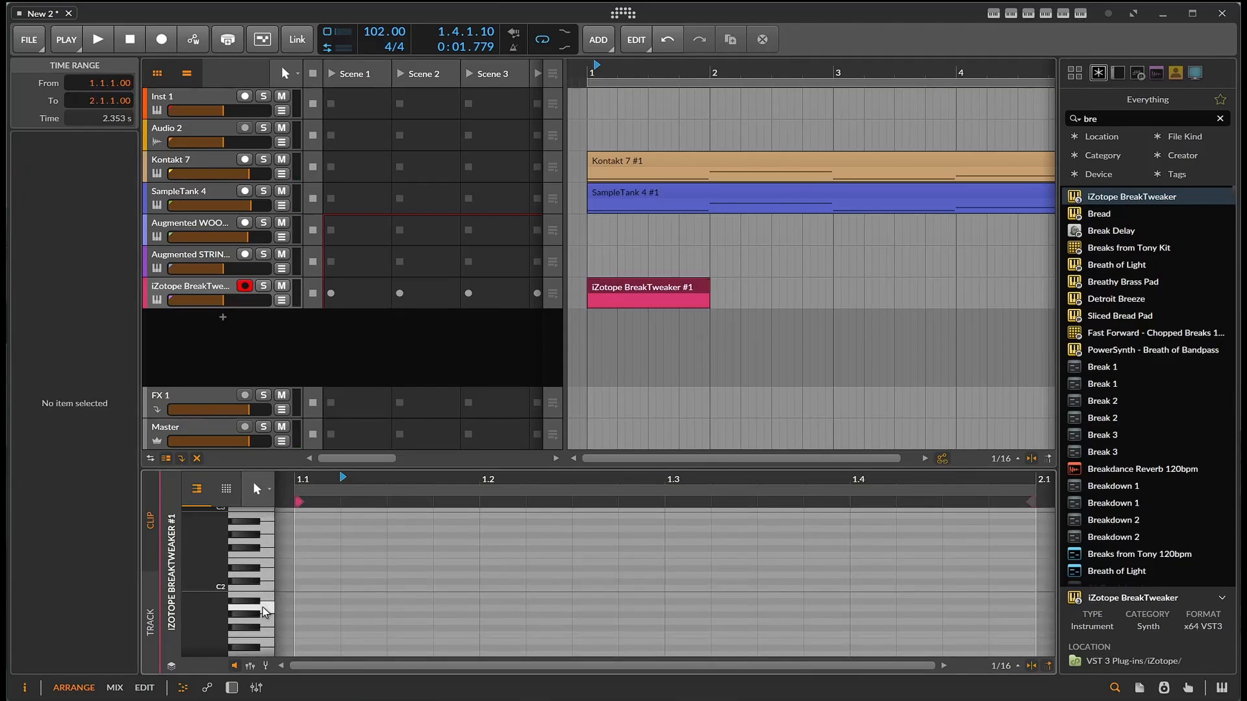
pyautogui.click(269, 591)
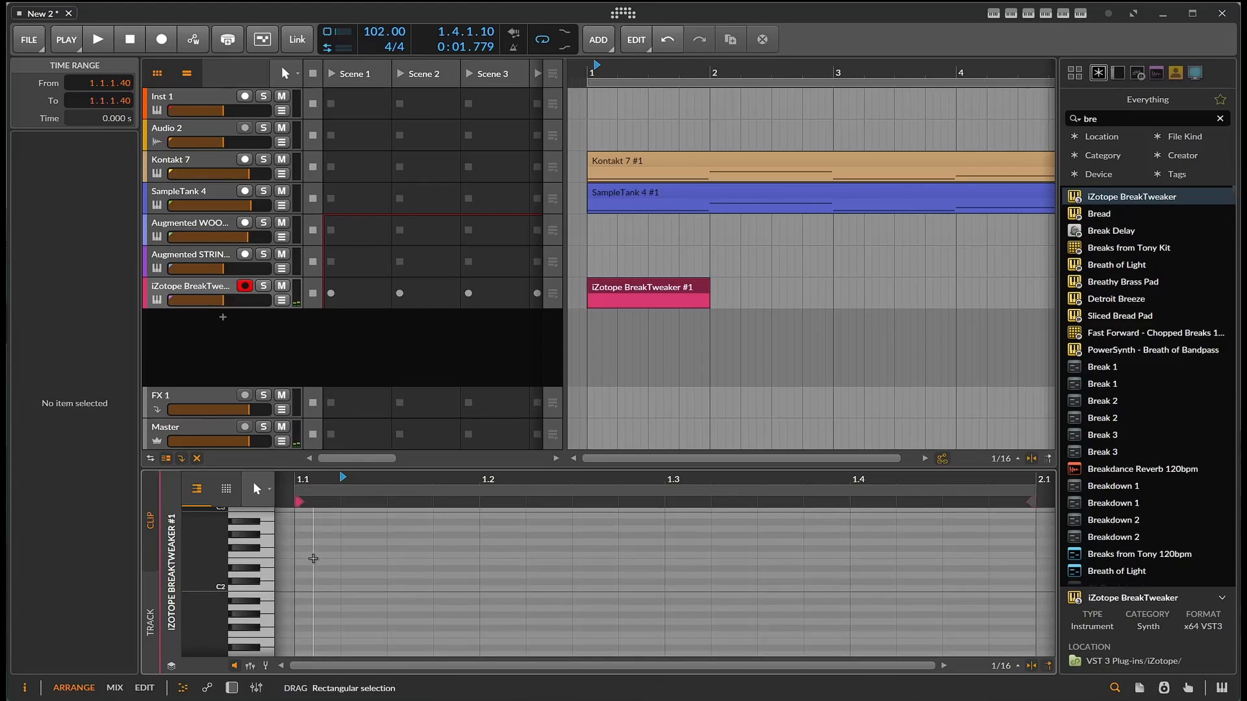
pyautogui.doubleClick(318, 557)
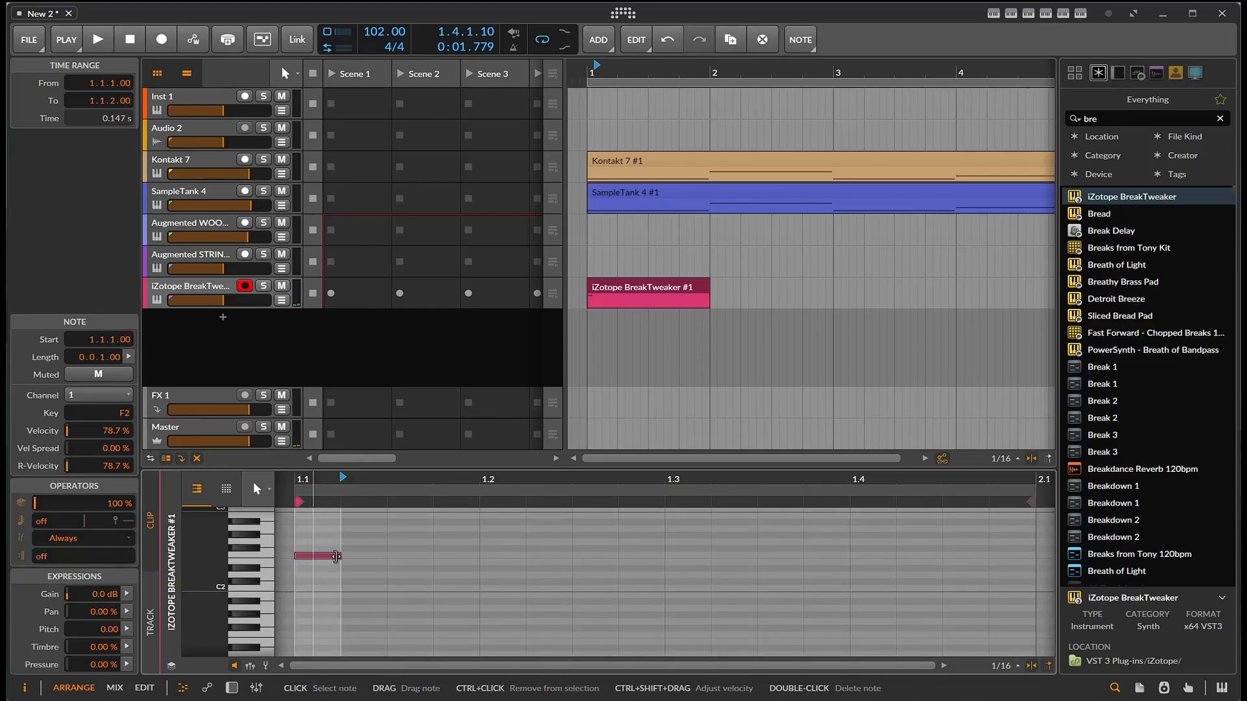
pyautogui.moveTo(338, 556); pyautogui.dragTo(1035, 580)
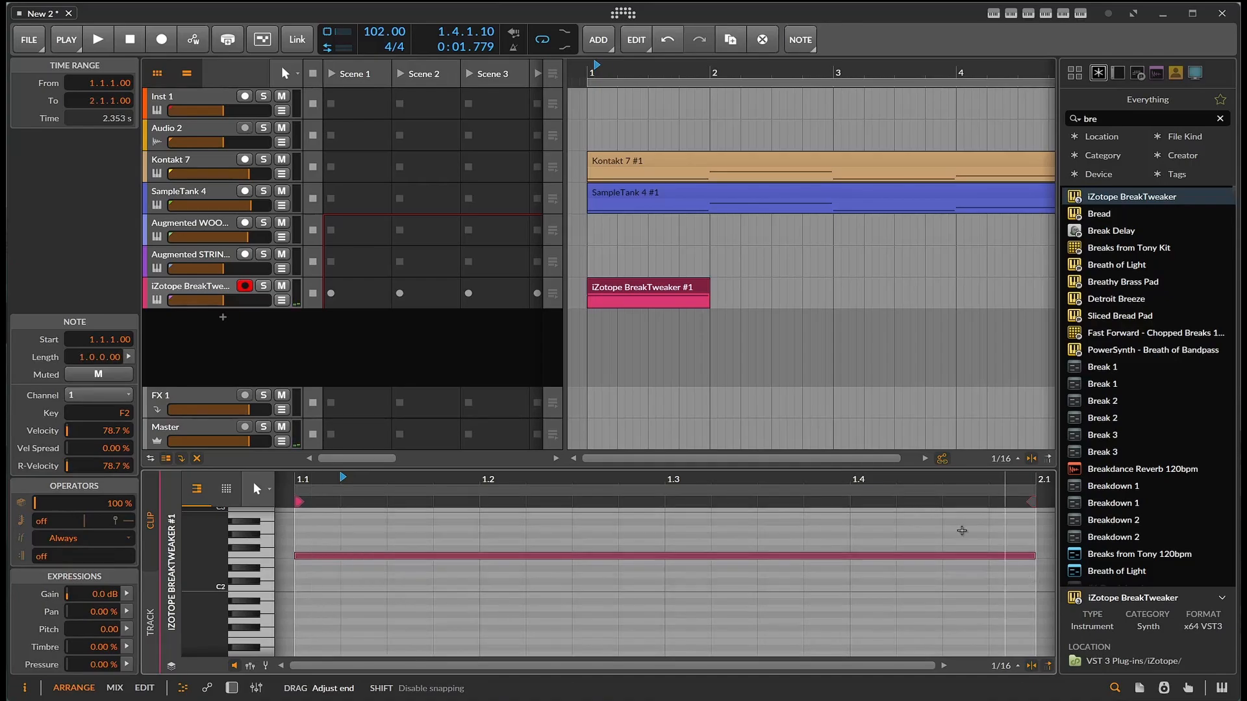
# - Duplicate the BreakTweaker clip to fill bars 1 to 4, undoing the extra copy at bar 5
pyautogui.click(665, 288)
pyautogui.hotkey('ctrl', 'd')
pyautogui.hotkey('ctrl', 'd')
pyautogui.hotkey('ctrl', 'd')
pyautogui.hotkey('ctrl', 'd')
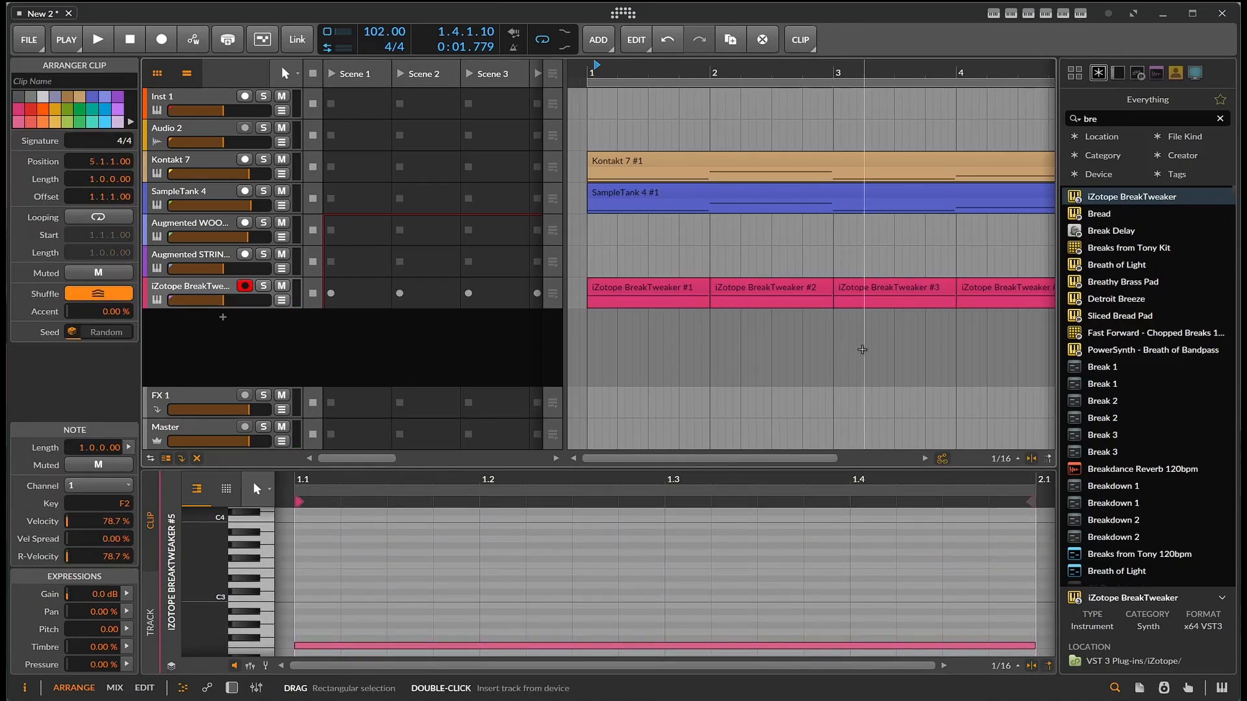
pyautogui.hotkey('ctrl', 'z')
# - Play the arrangement from bar 1 and lower the project tempo to 95 BPM
pyautogui.moveTo(821, 462); pyautogui.dragTo(734, 462)
pyautogui.click(577, 286)
pyautogui.press('space')
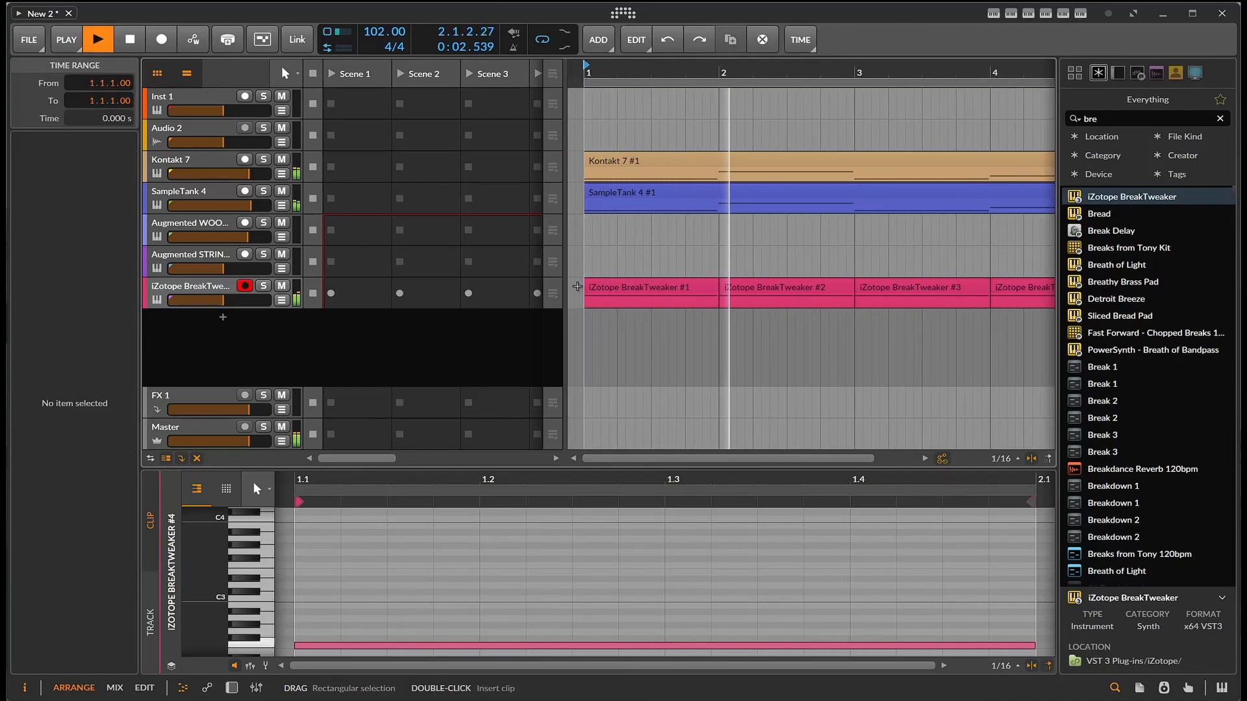
pyautogui.moveTo(380, 35); pyautogui.dragTo(380, 53)
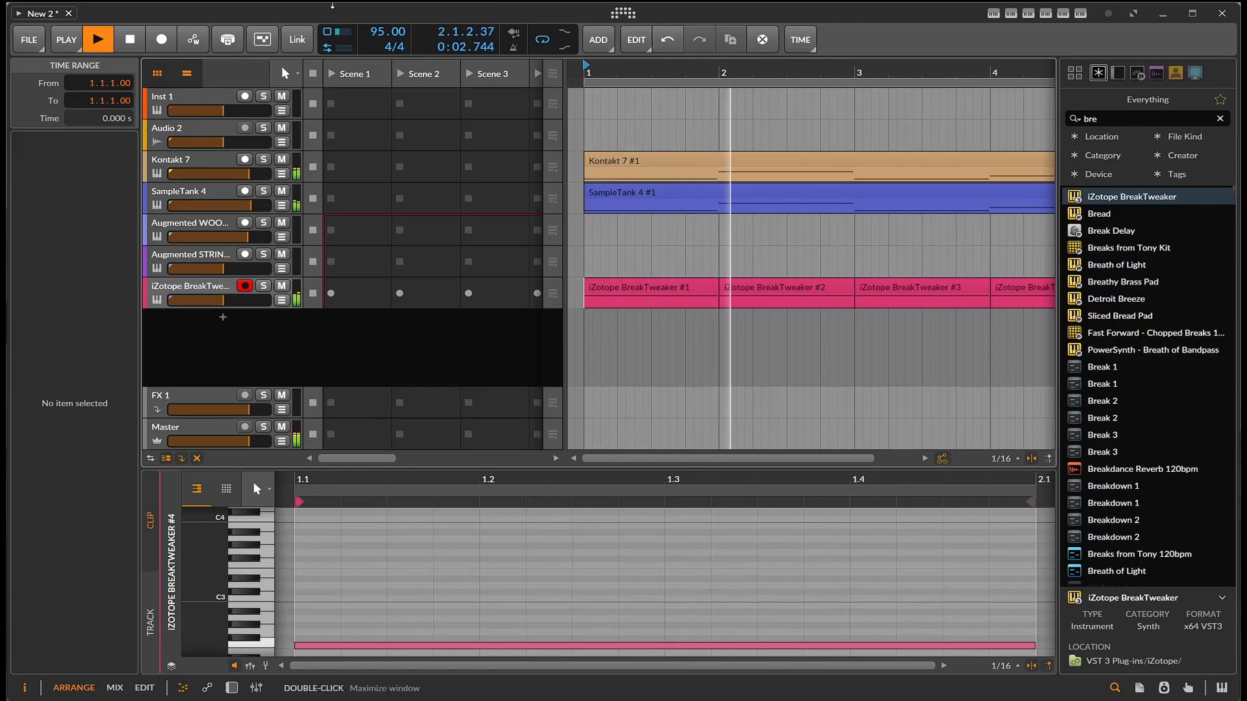
# - Arm the Augmented STRINGS track and raise its volume to -4.6 dB while the loop plays
pyautogui.click(192, 262)
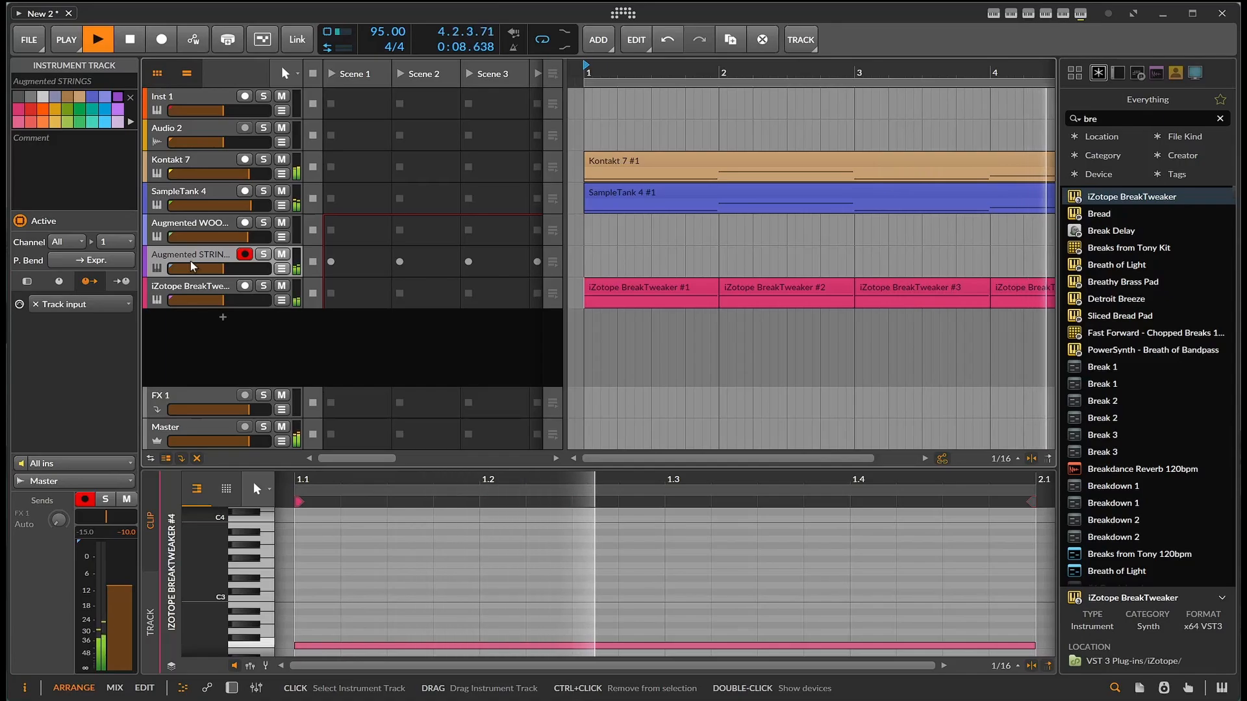
pyautogui.moveTo(193, 266); pyautogui.dragTo(238, 270)
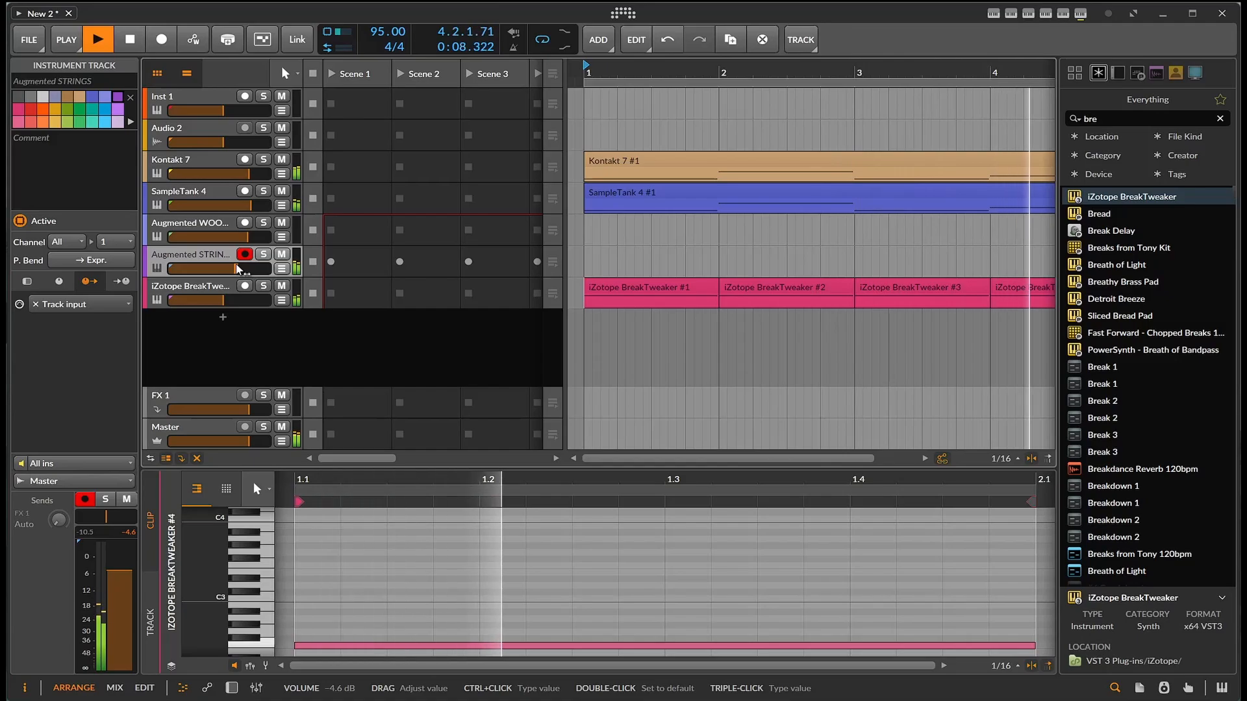
pyautogui.click(130, 36)
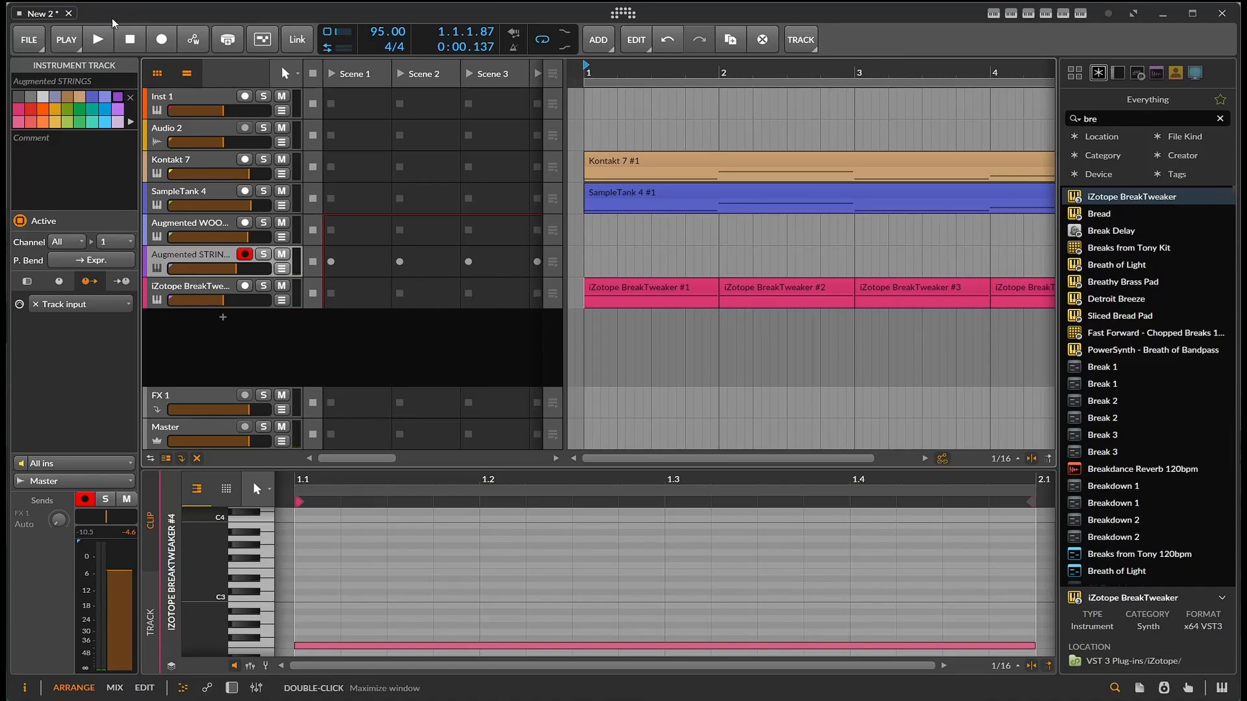
# - Open the Augmented STRINGS plug-in to examine its The Big Picture preset and macro controls, and close it again
pyautogui.click(231, 688)
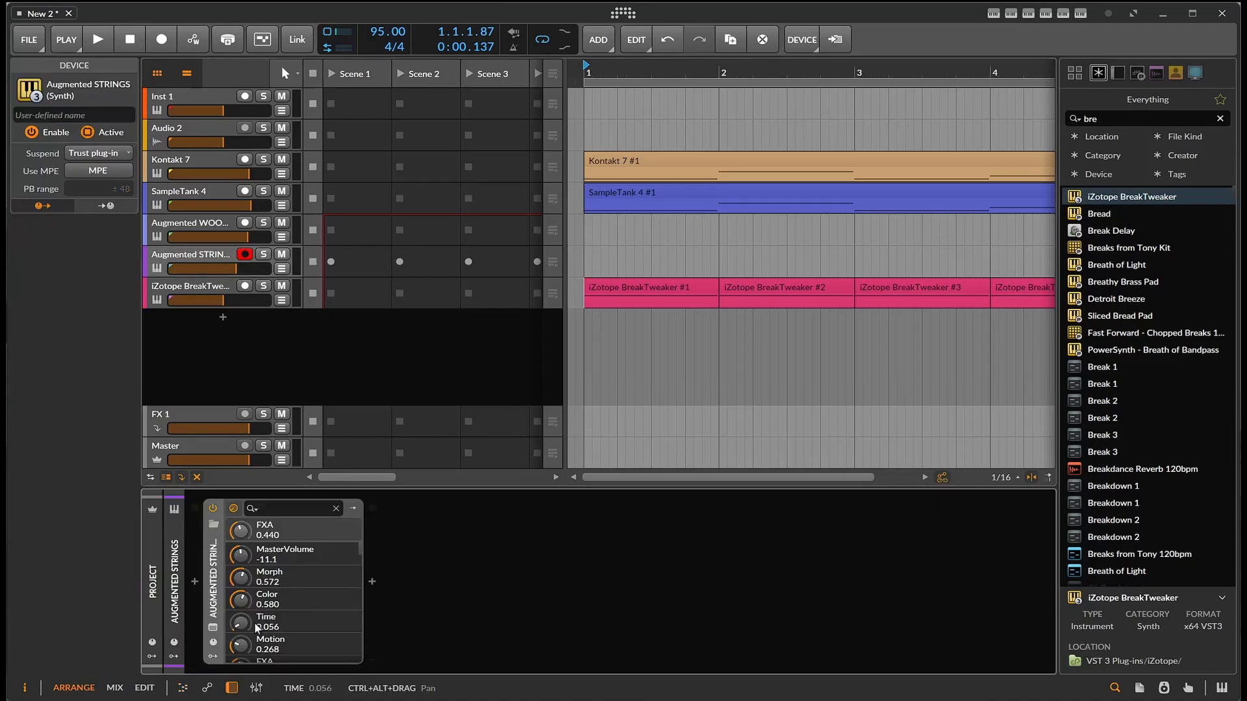
pyautogui.click(213, 628)
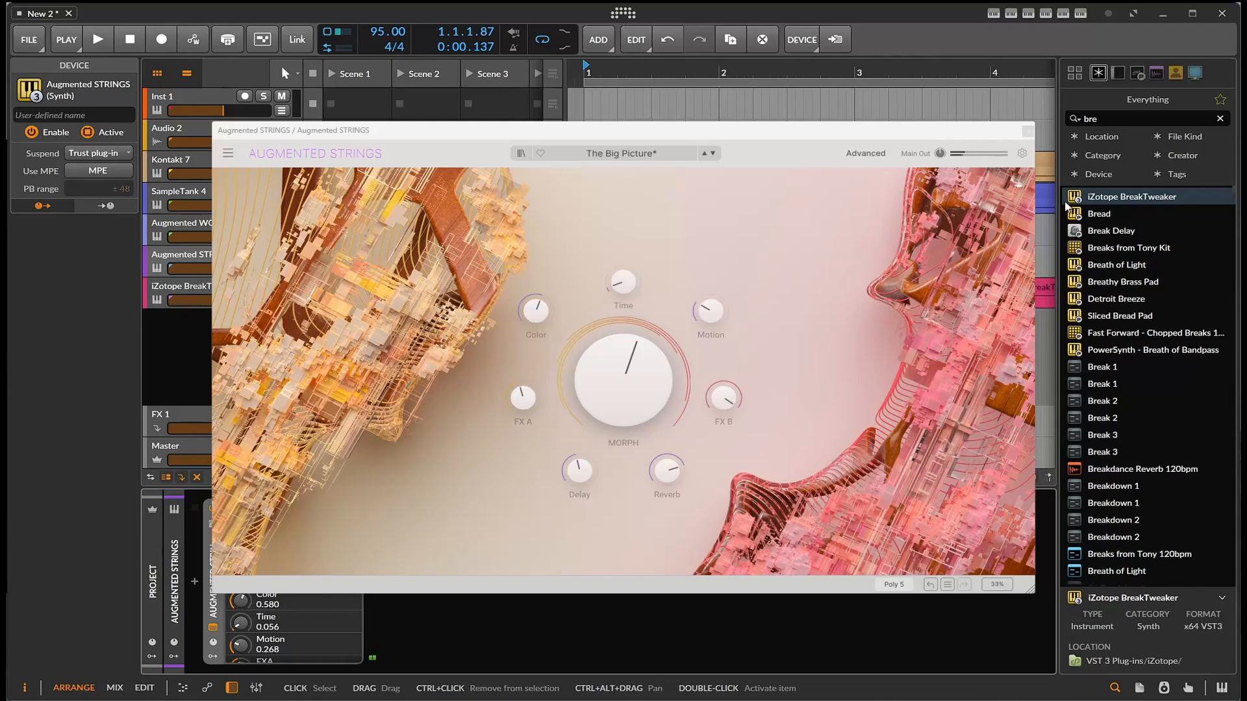
pyautogui.click(1028, 132)
# - Copy the four-bar Kontakt 7 clip onto the Augmented WOODWINDS track at bar 1
pyautogui.click(773, 133)
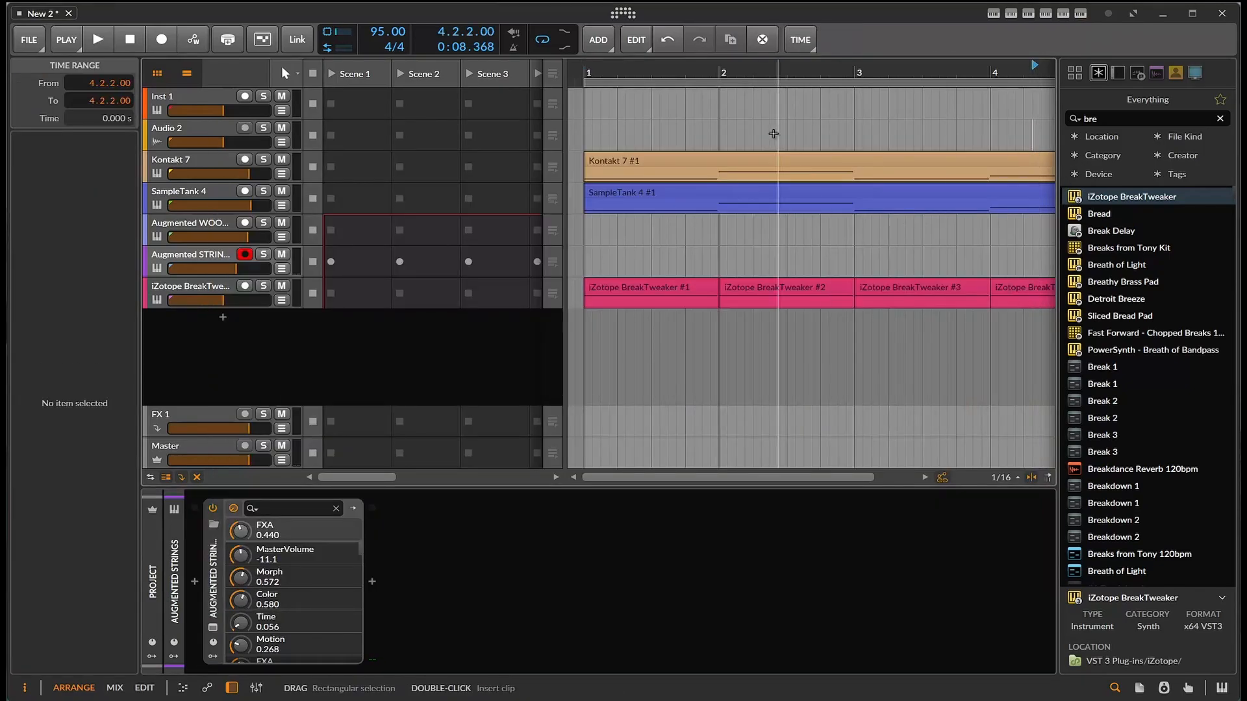
pyautogui.click(696, 158)
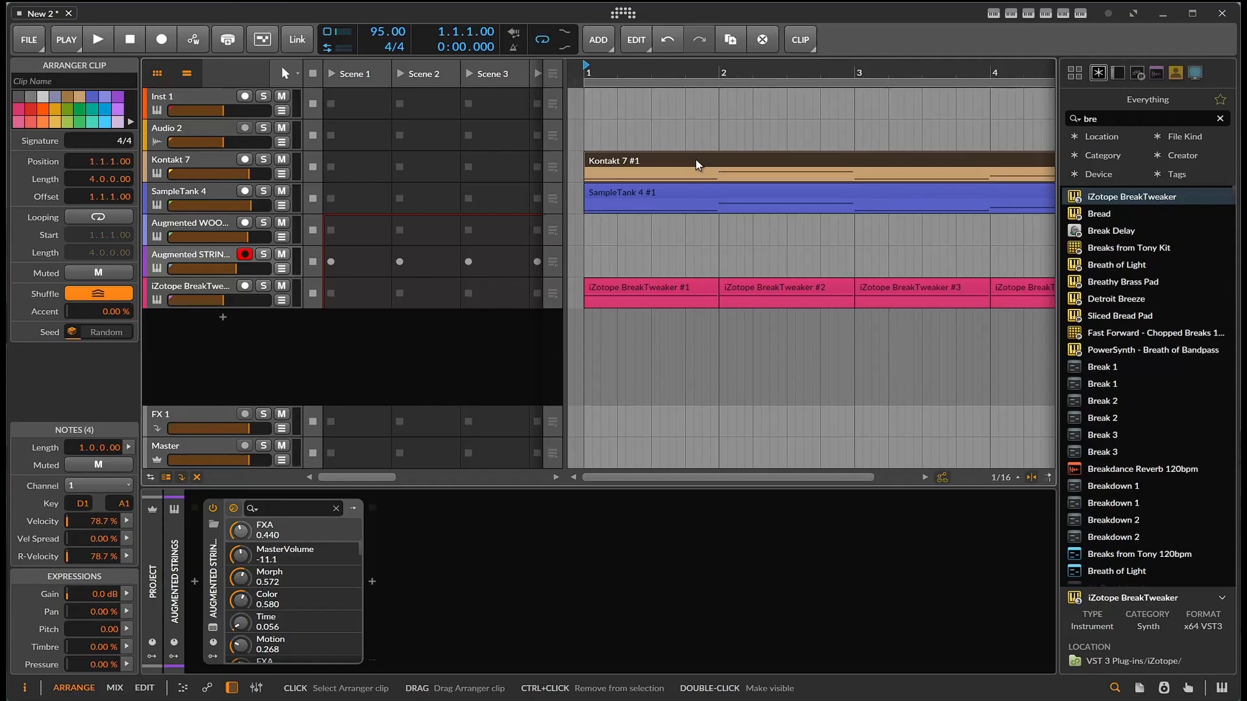
pyautogui.moveTo(696, 159); pyautogui.dragTo(697, 229)
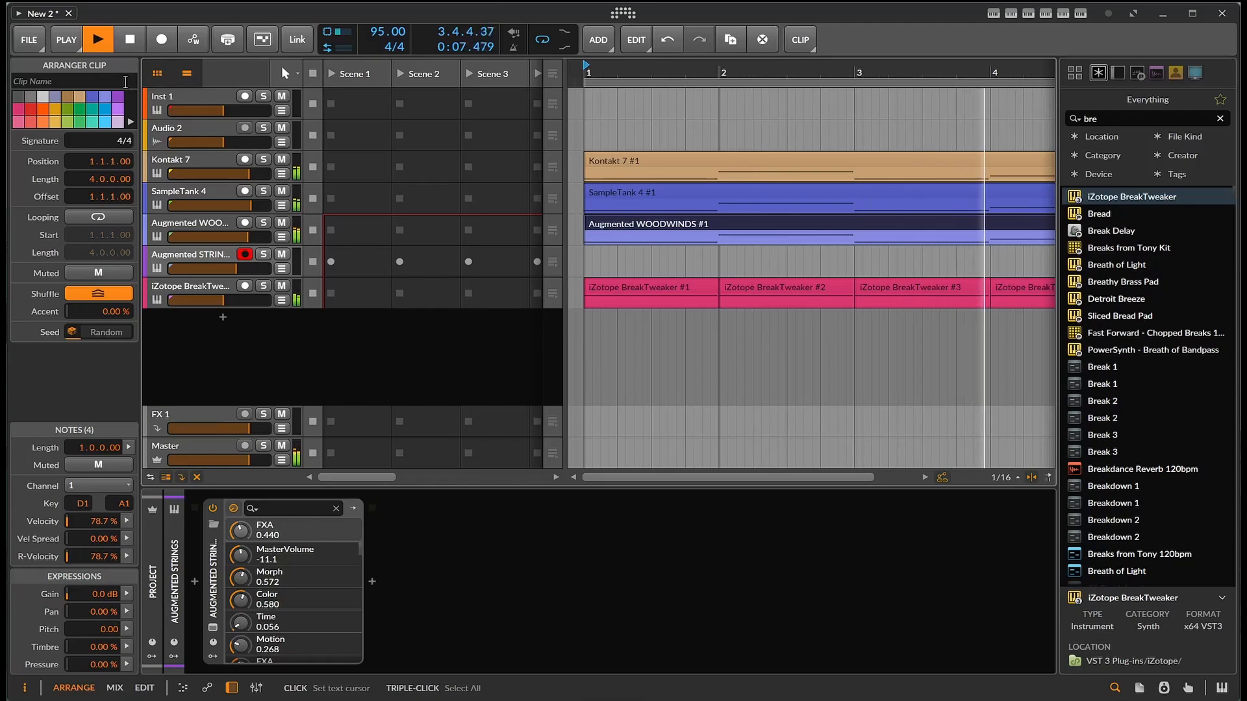
# - Raise the Augmented STRINGS track volume to -0.6 dB while the loop plays, and stop playback
pyautogui.click(195, 253)
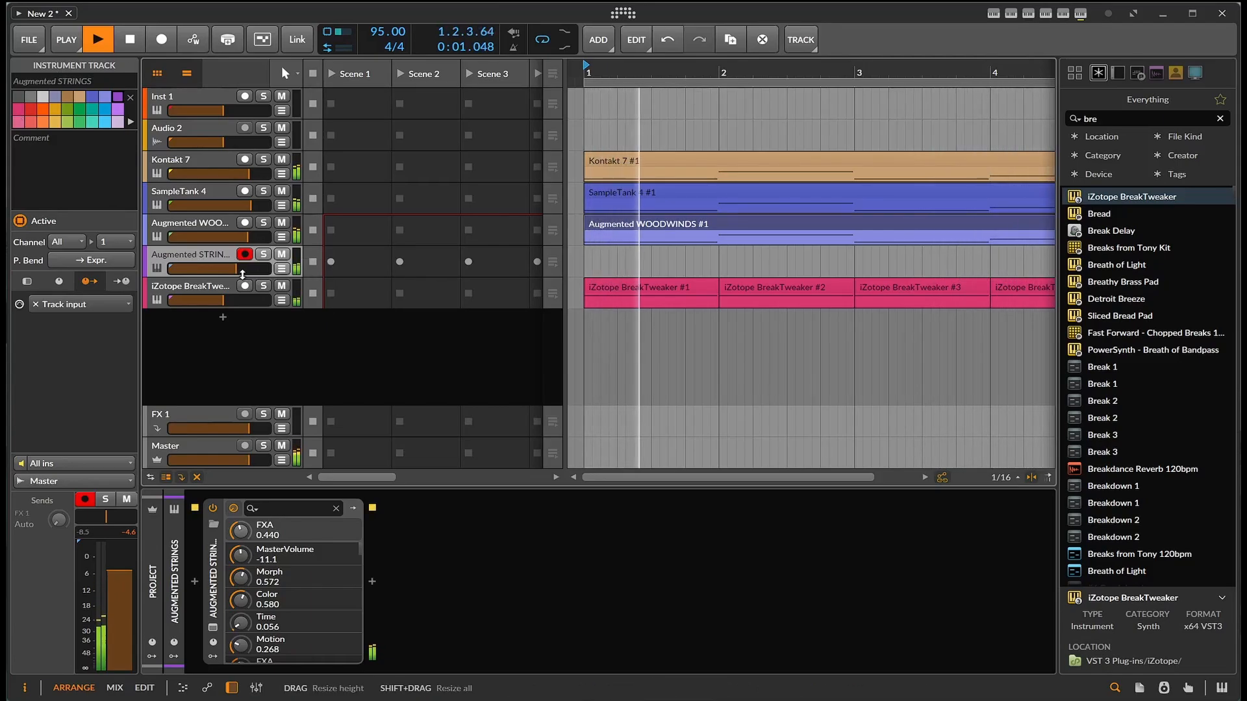
pyautogui.moveTo(237, 271); pyautogui.dragTo(248, 271)
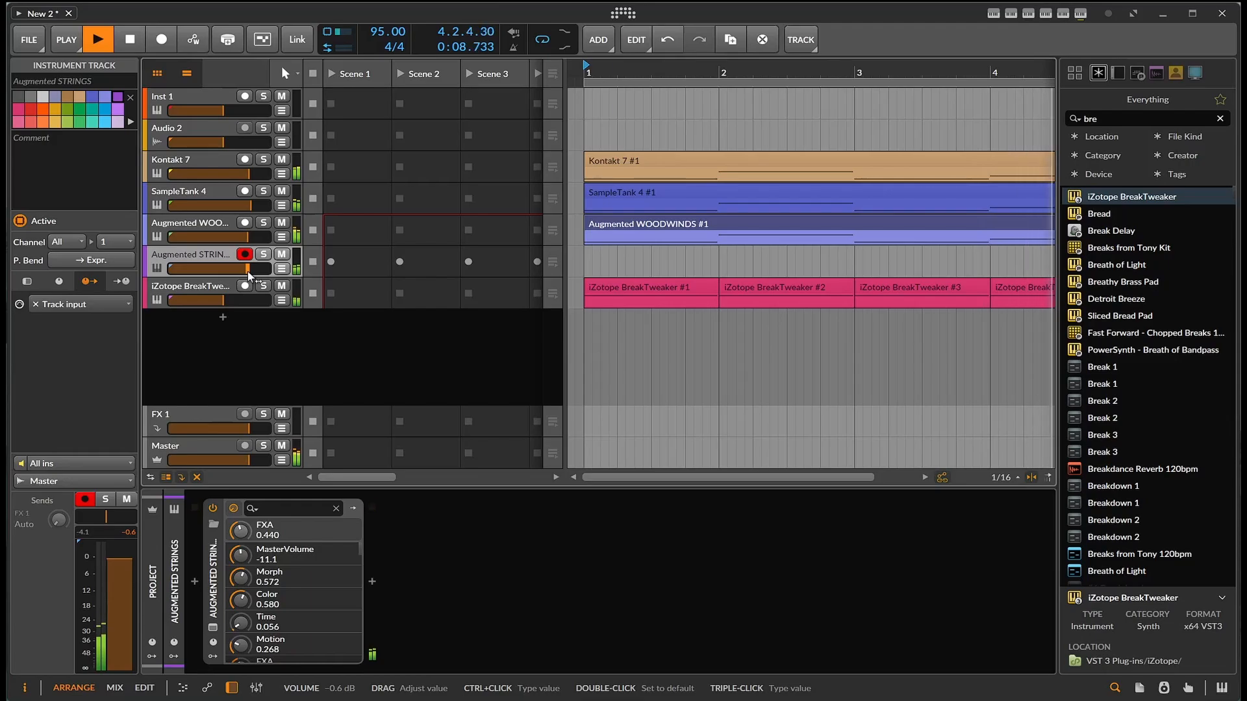
pyautogui.click(135, 48)
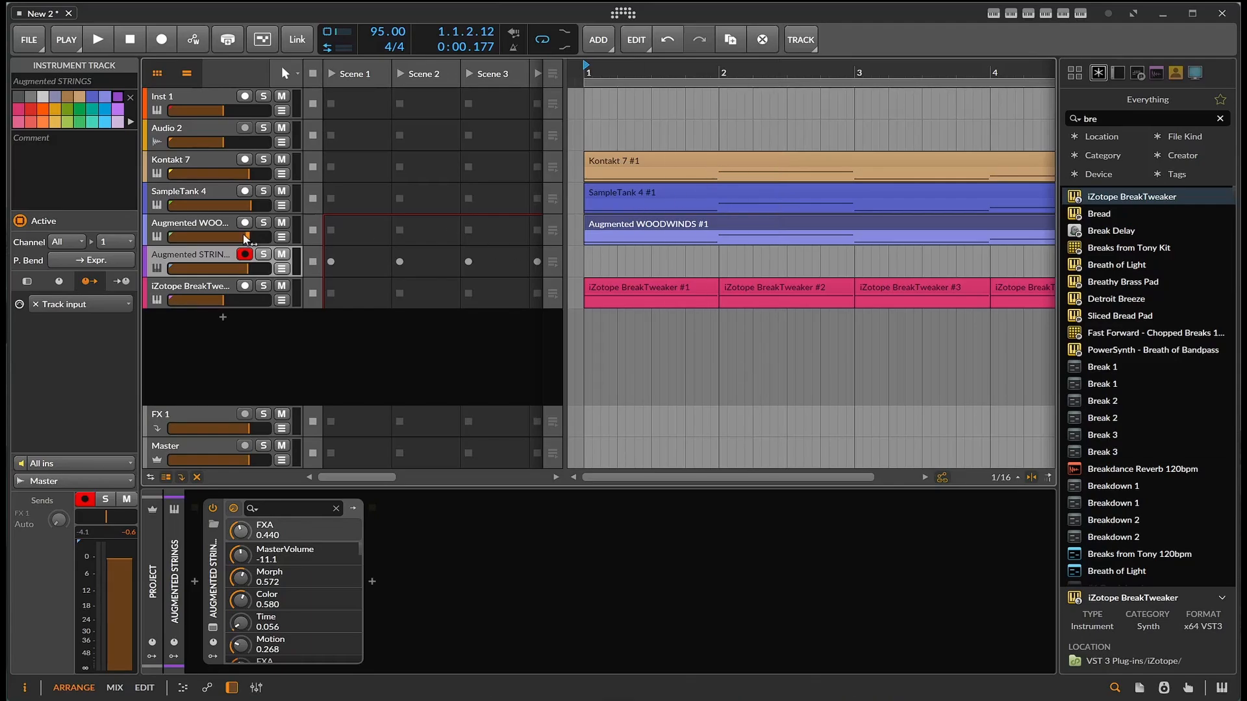
# - Duplicate the Augmented WOODWINDS track together with its four-bar clip
pyautogui.rightClick(217, 237)
pyautogui.click(211, 228)
pyautogui.rightClick(209, 225)
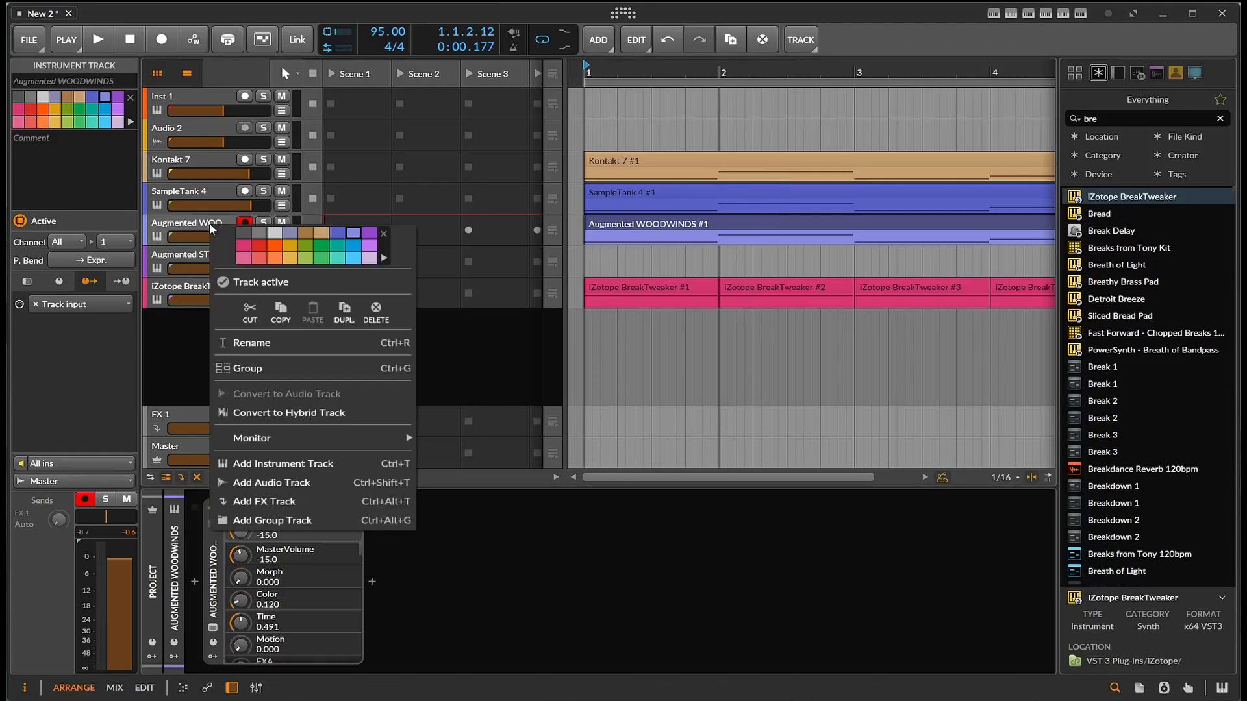
pyautogui.click(182, 217)
pyautogui.rightClick(182, 217)
pyautogui.click(316, 304)
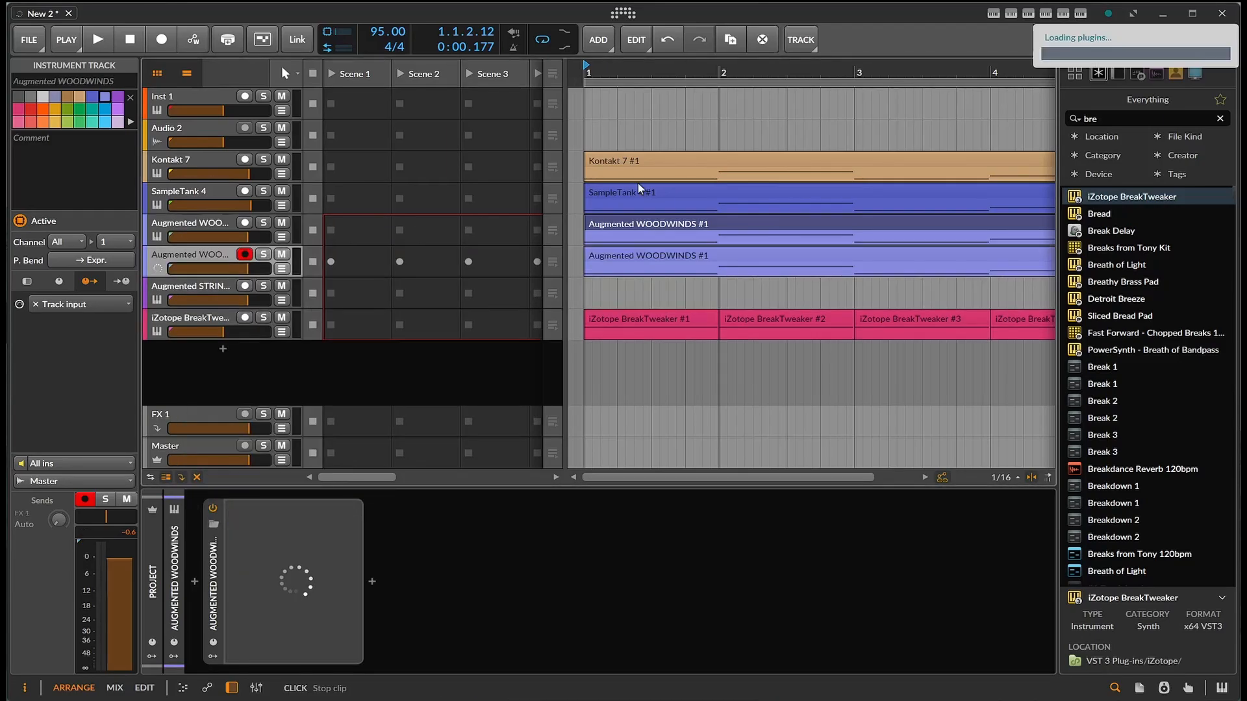
# - Find Dist COLDFIRE by searching for "cold" and insert it after Augmented WOODWINDS on the duplicated track
pyautogui.click(1120, 122)
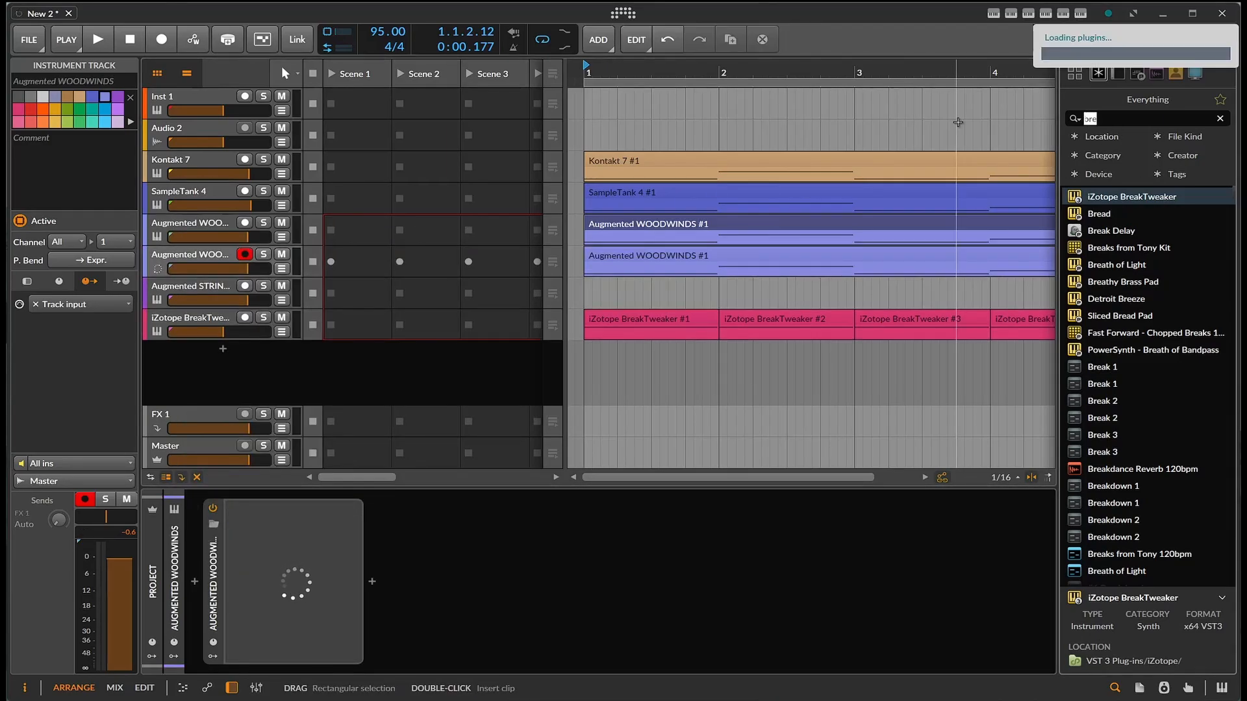
pyautogui.write('con')
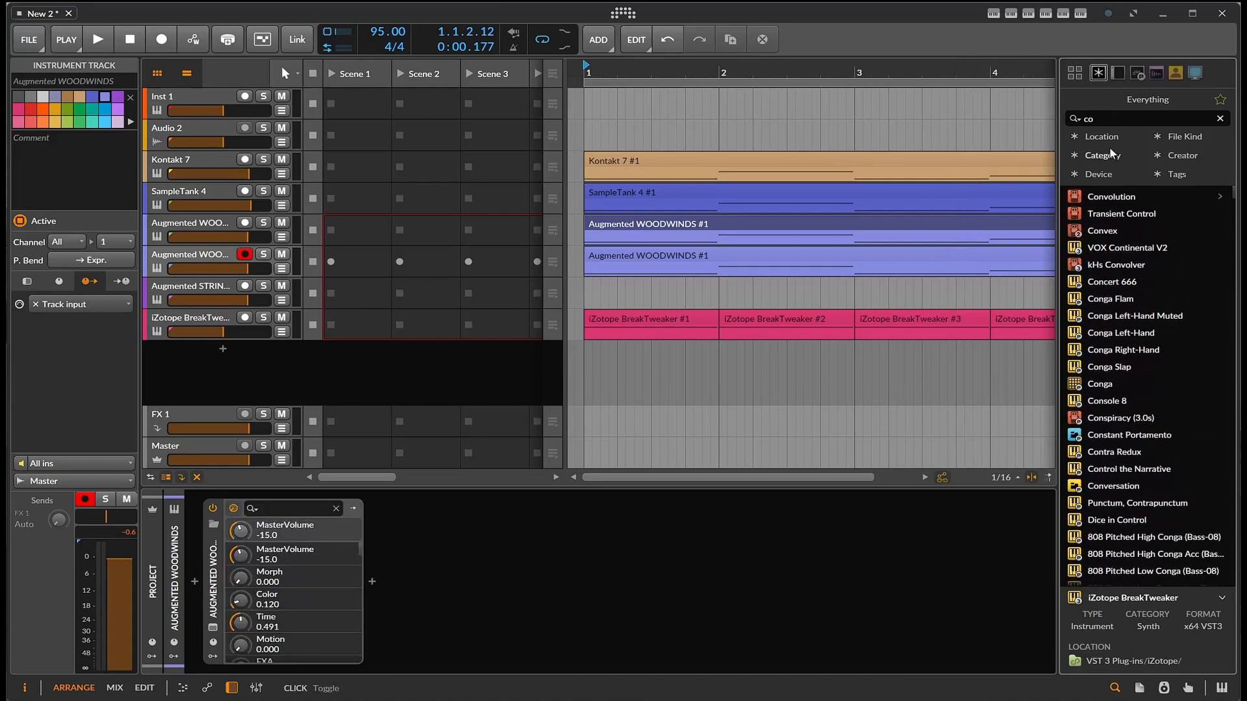
pyautogui.press('BackSpace')
pyautogui.press('BackSpace')
pyautogui.write('col')
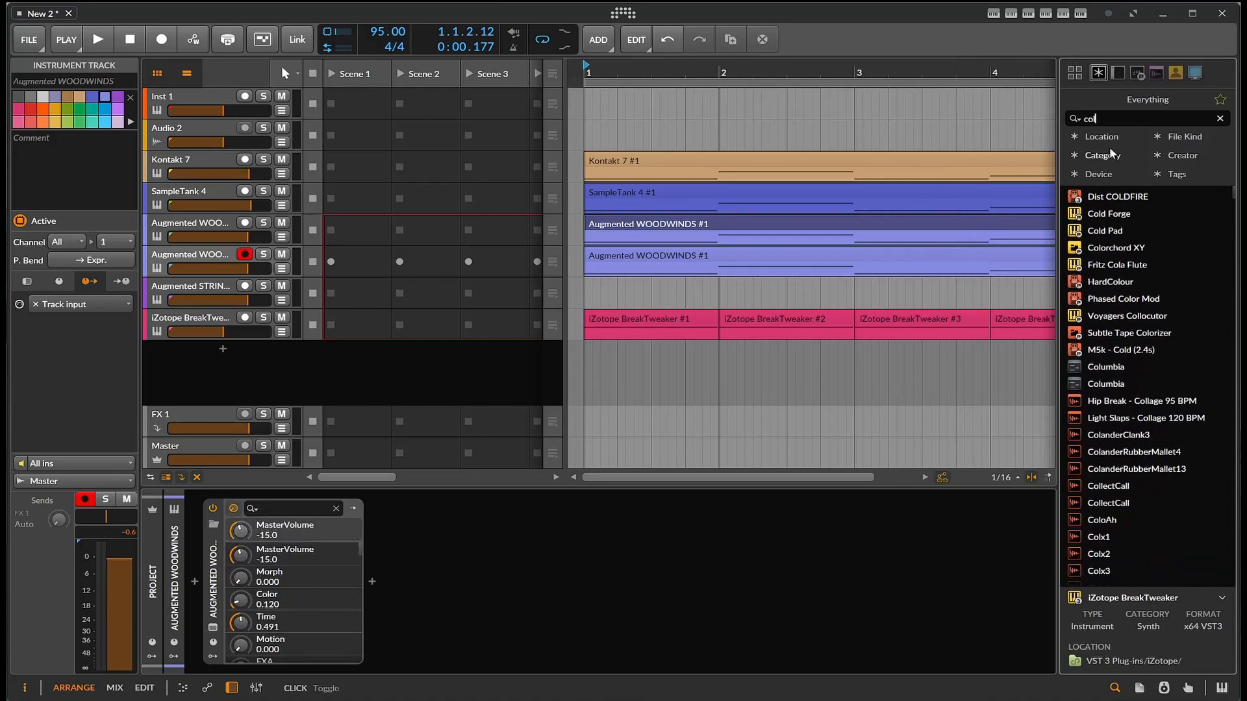
pyautogui.write('d')
pyautogui.moveTo(1106, 193); pyautogui.dragTo(599, 567)
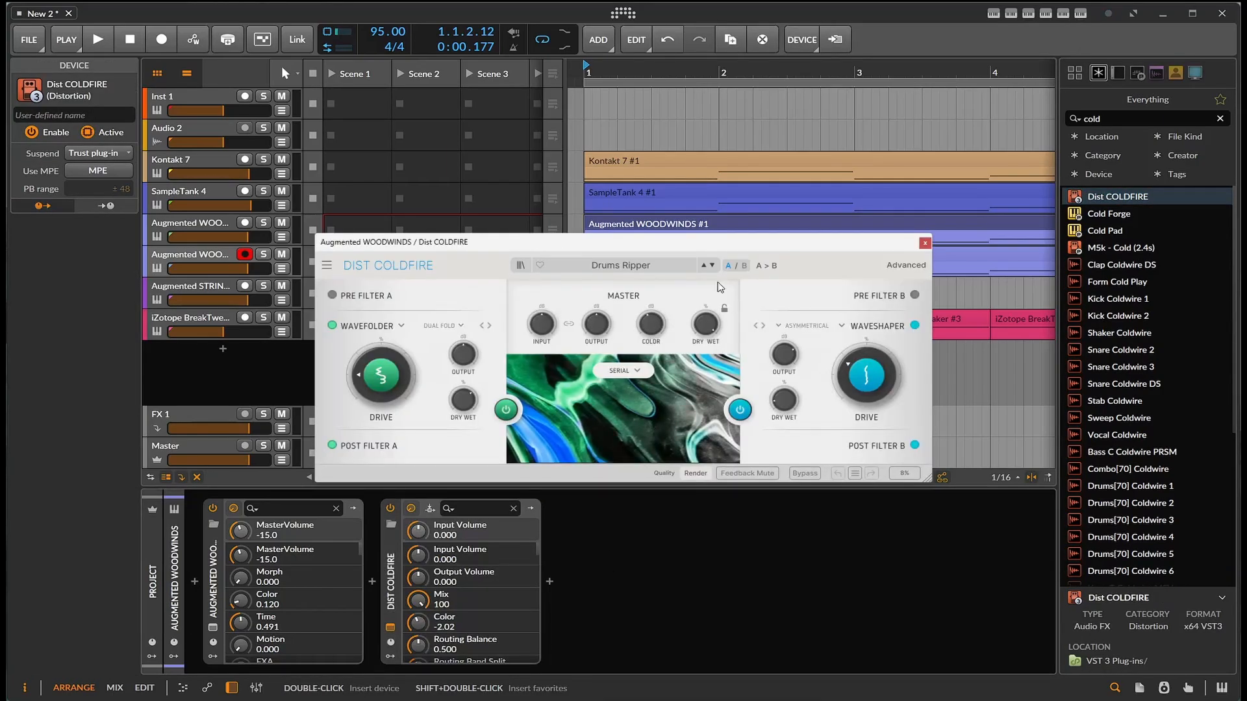
# - Audition the Kick More Grit preset with Drive B at 47.6% and Drive A at 23.2%, lowering the duplicated track's volume to -5.4 dB
pyautogui.click(711, 266)
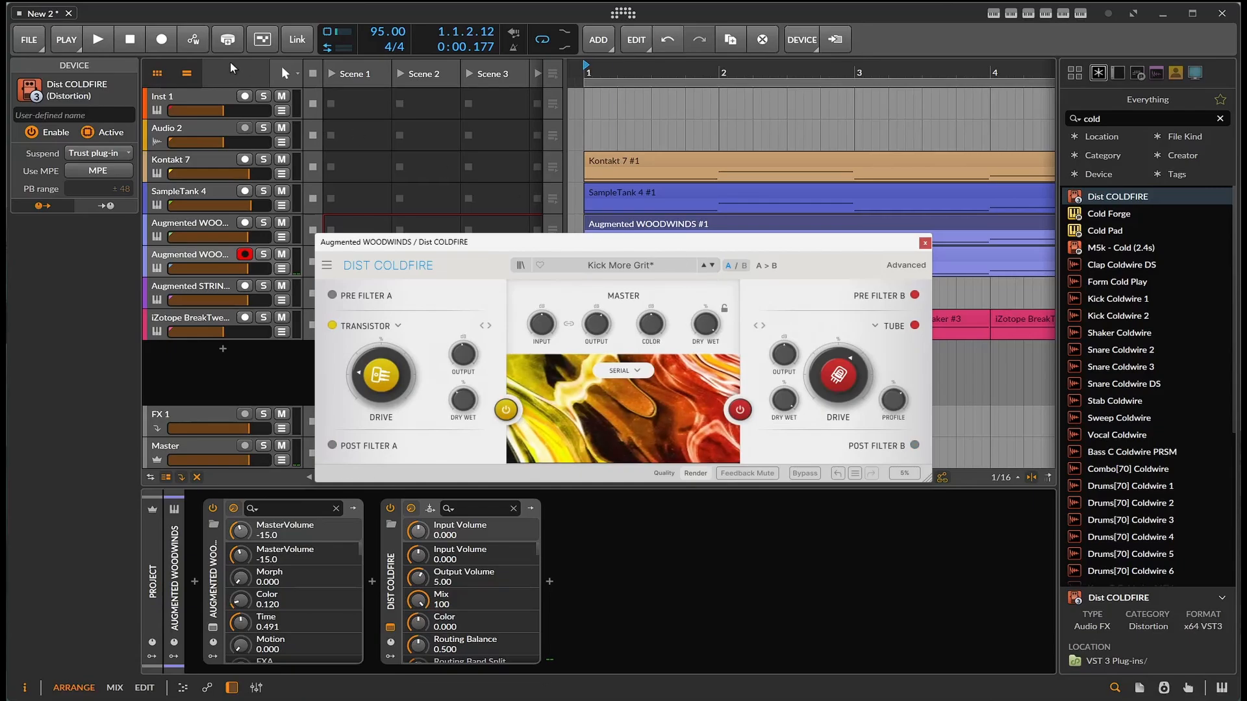
pyautogui.click(107, 39)
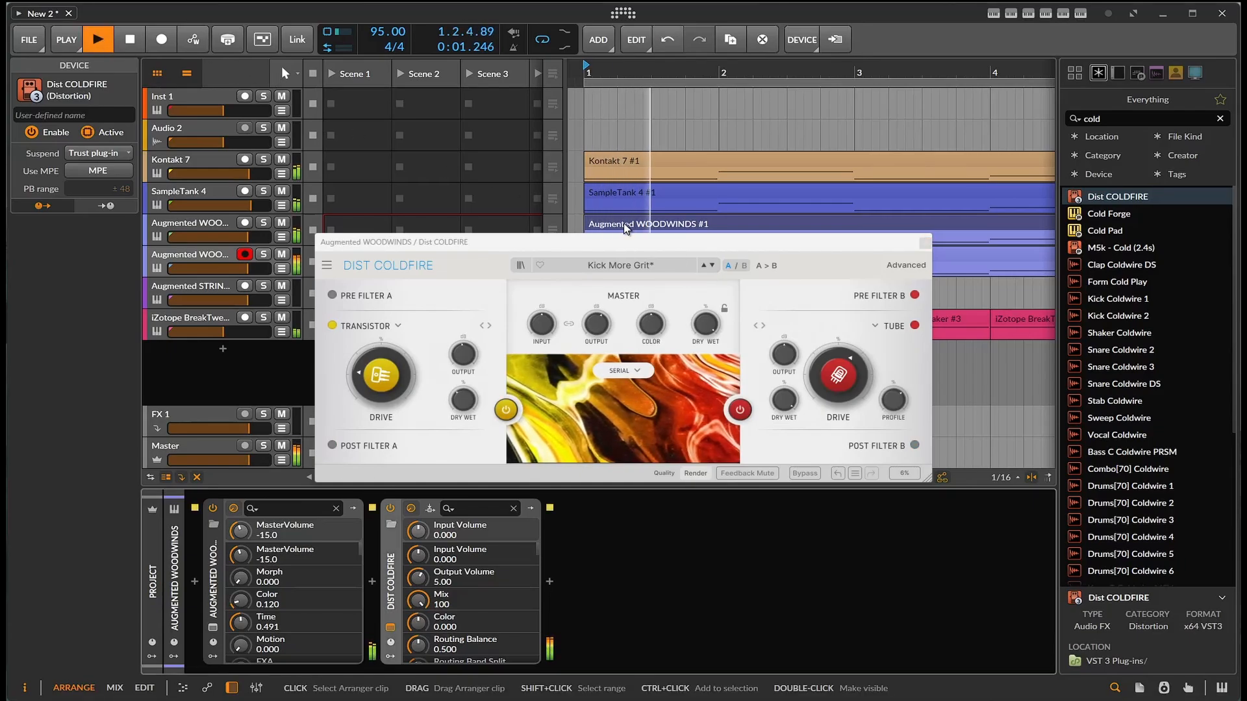
pyautogui.moveTo(838, 375); pyautogui.dragTo(838, 383)
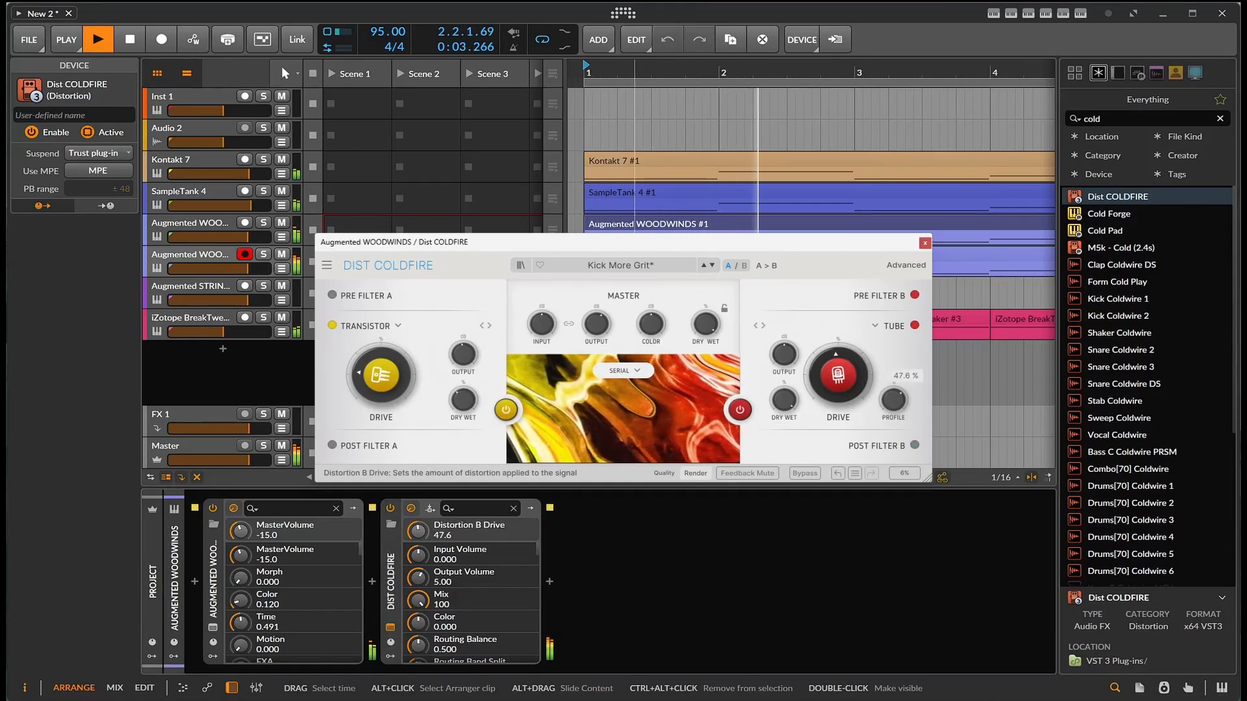
pyautogui.moveTo(381, 375); pyautogui.dragTo(382, 367)
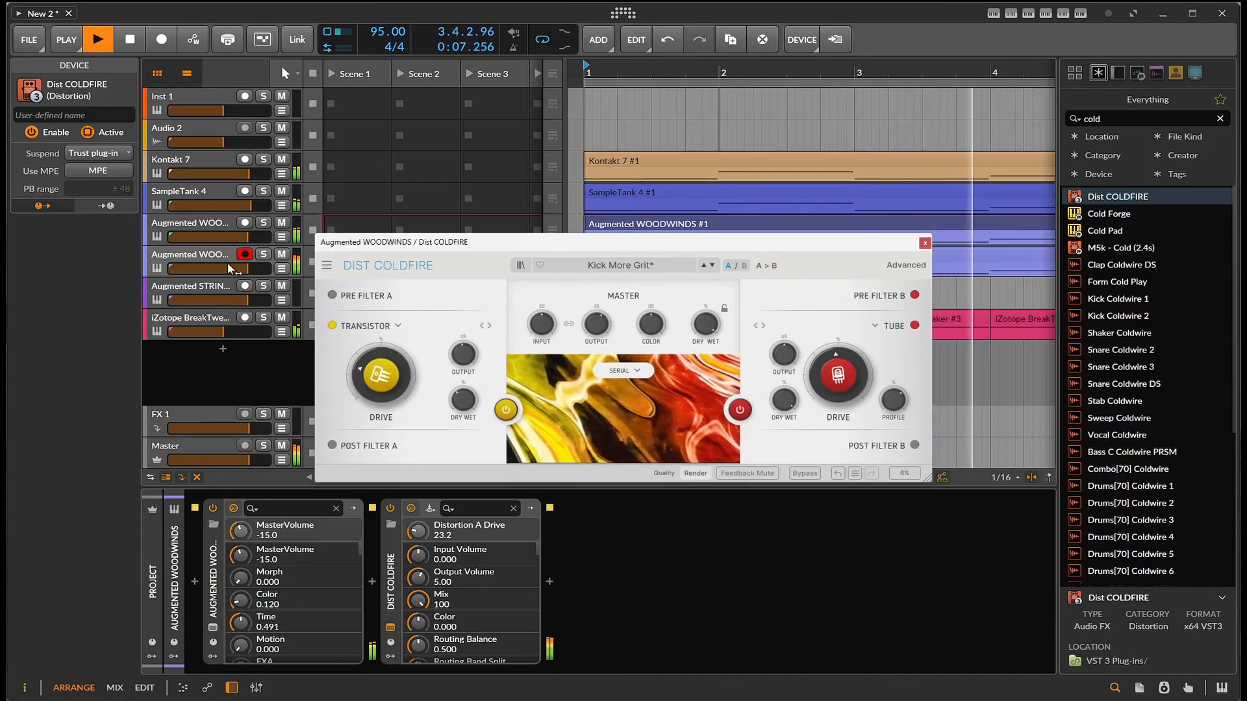
pyautogui.click(248, 269)
pyautogui.moveTo(248, 268); pyautogui.dragTo(233, 268)
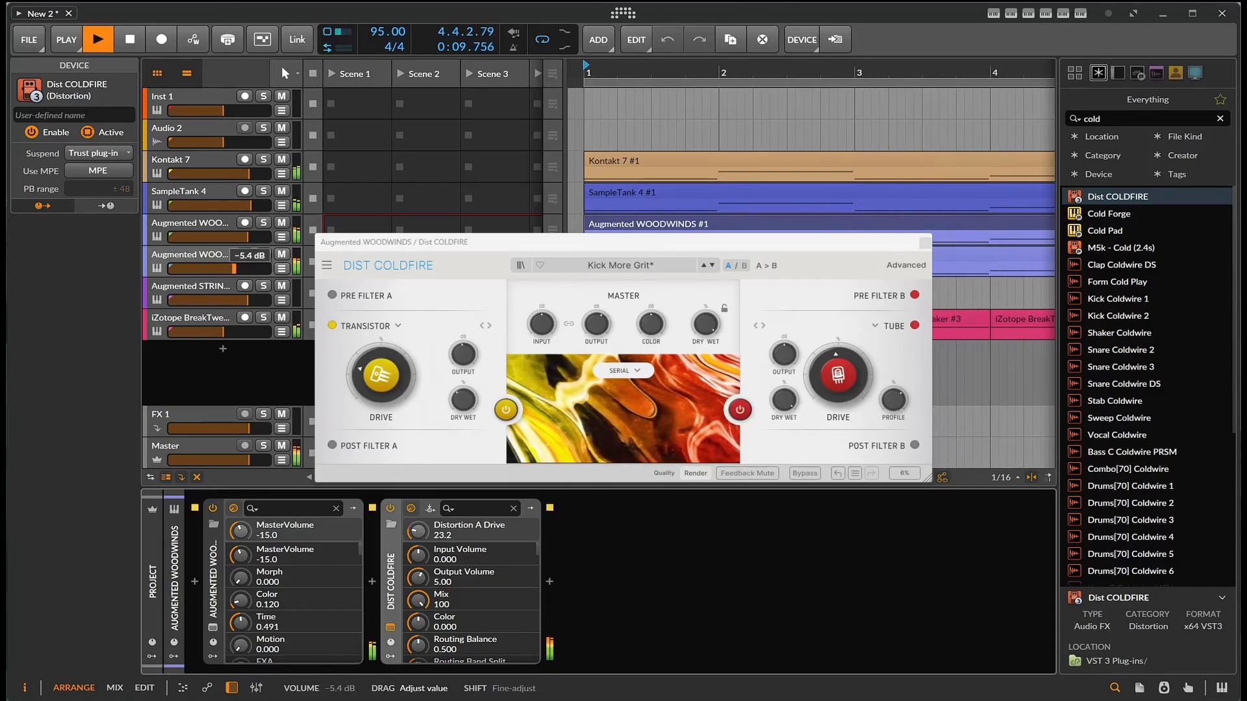
# - Audition Dist COLDFIRE's Bass Dirtifier preset with Drive B set to 35.6%, and stop playback
pyautogui.click(715, 266)
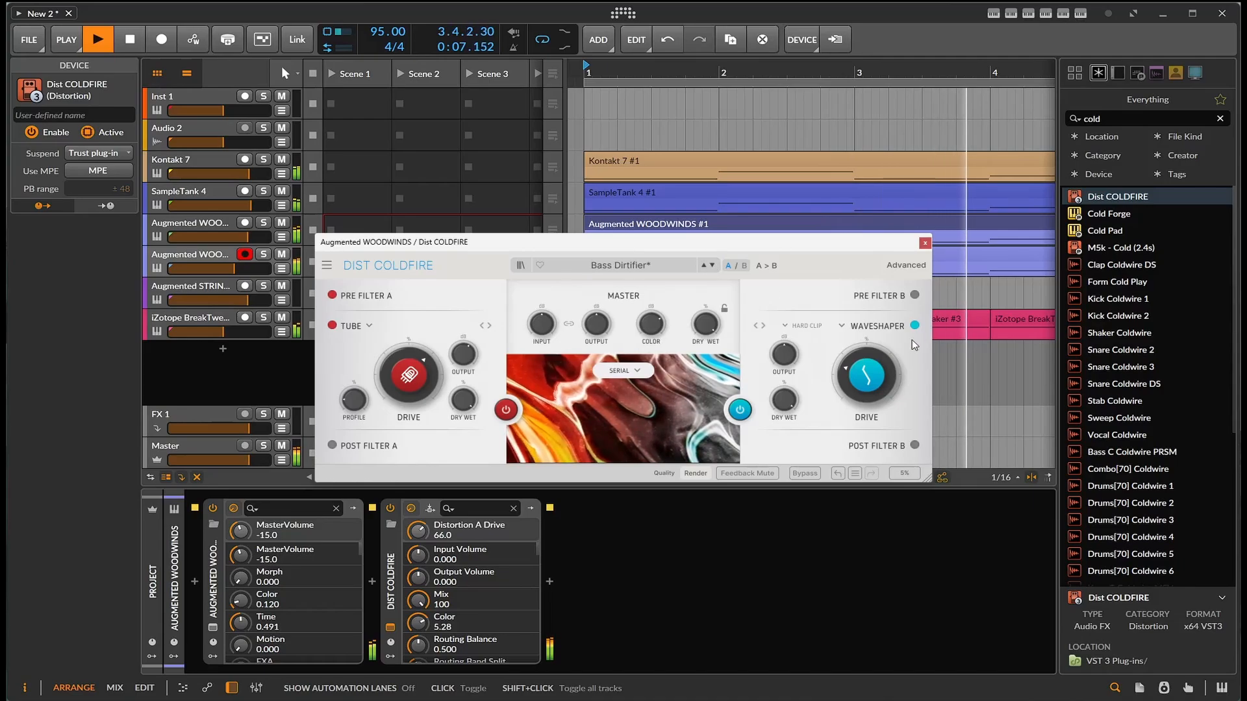
pyautogui.moveTo(868, 377); pyautogui.dragTo(867, 361)
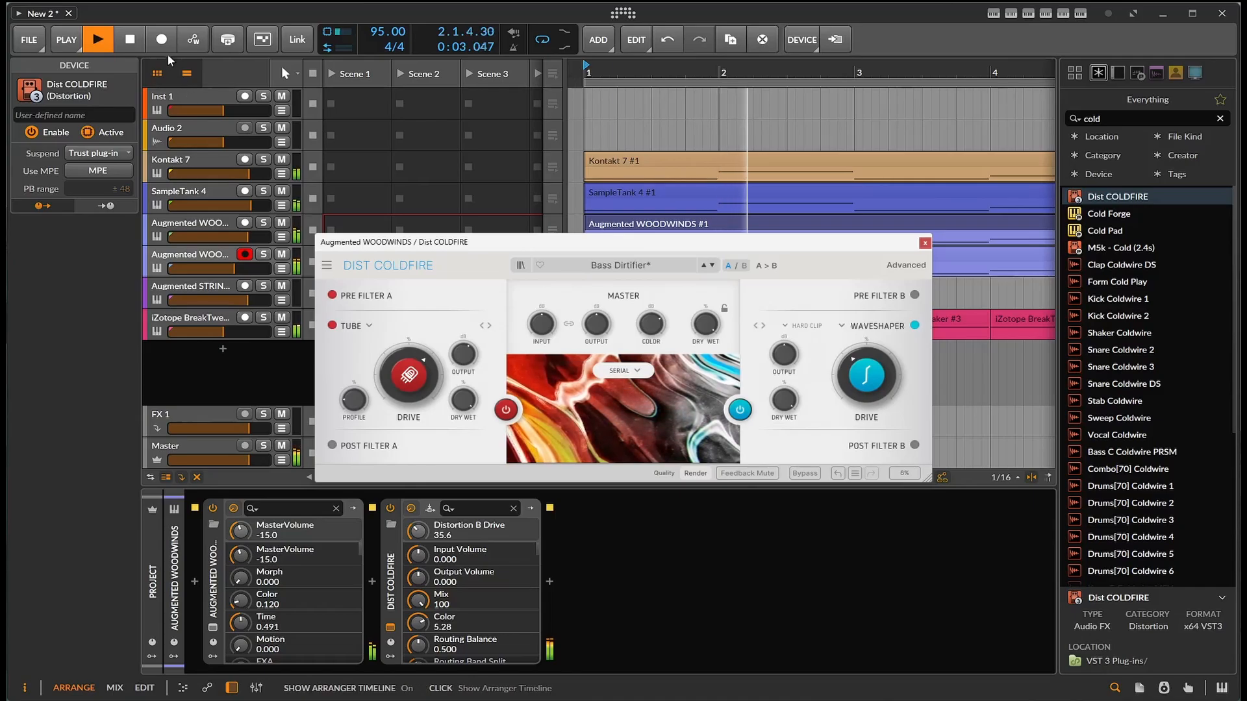
pyautogui.click(128, 42)
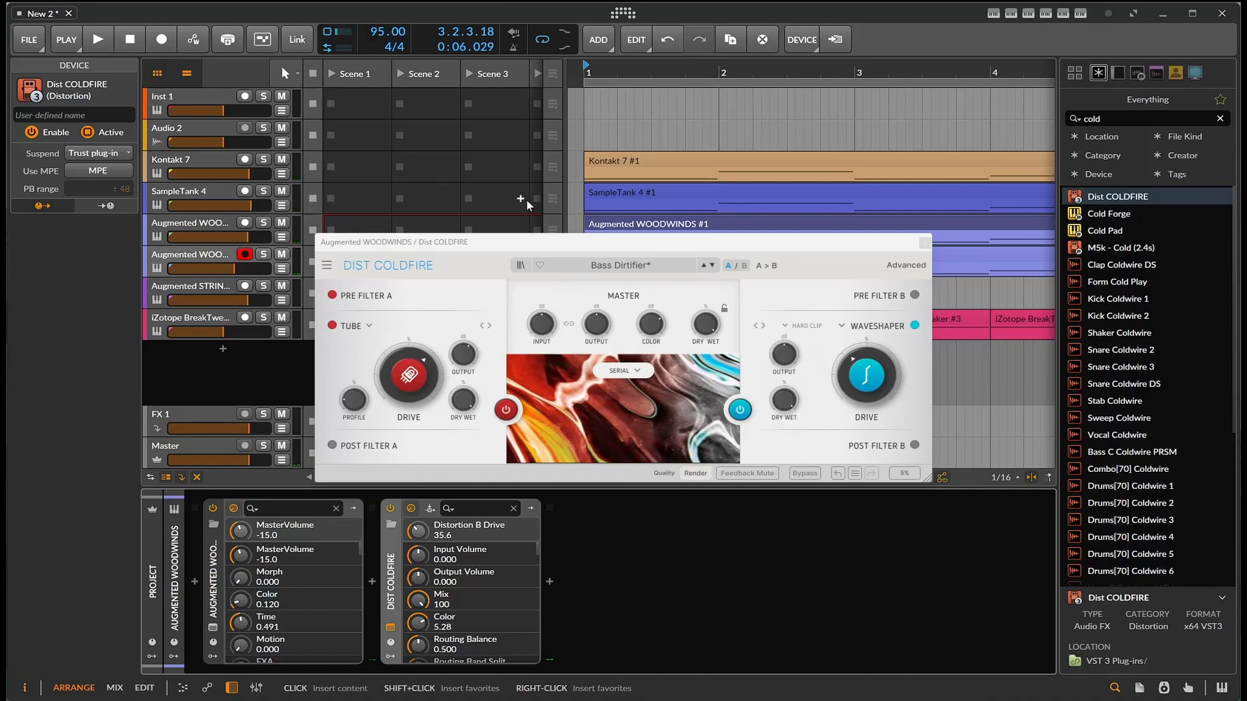
# - Audition the Acid Synth preset over the loop with Drive A at 53.2% and the routing balance at 0.722
pyautogui.click(713, 267)
pyautogui.click(99, 40)
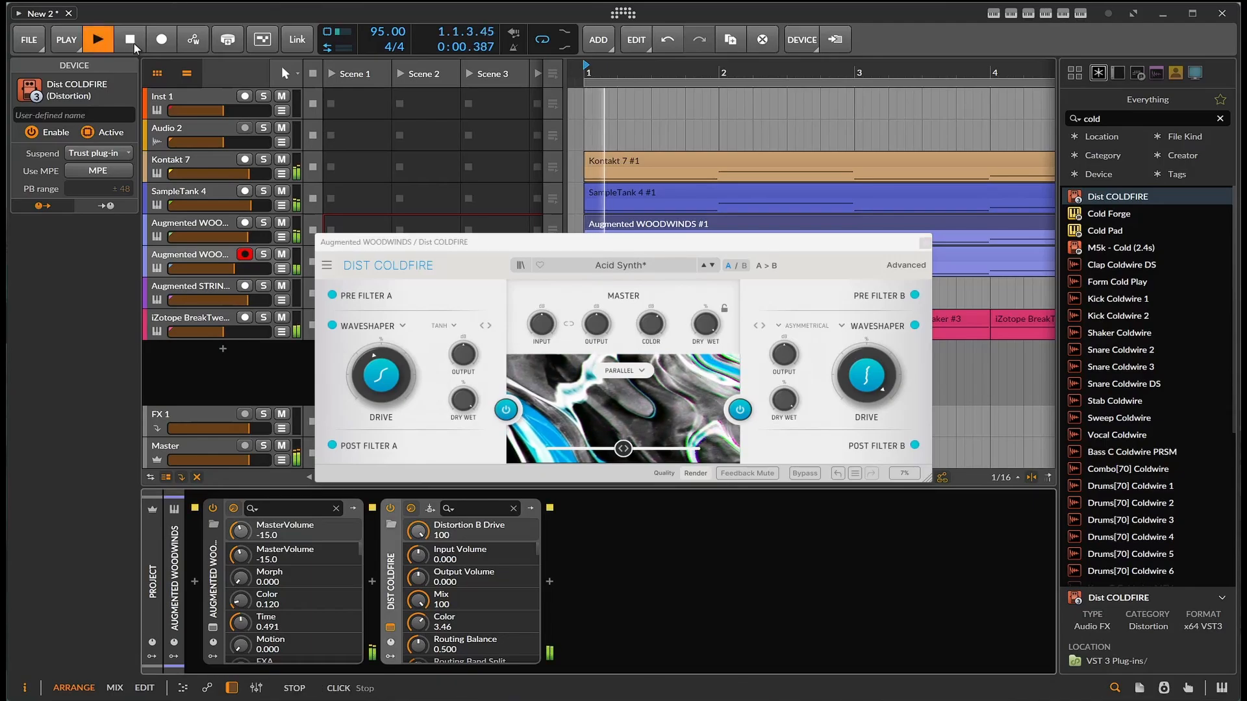
pyautogui.moveTo(872, 384)
pyautogui.moveTo(381, 375); pyautogui.dragTo(381, 404)
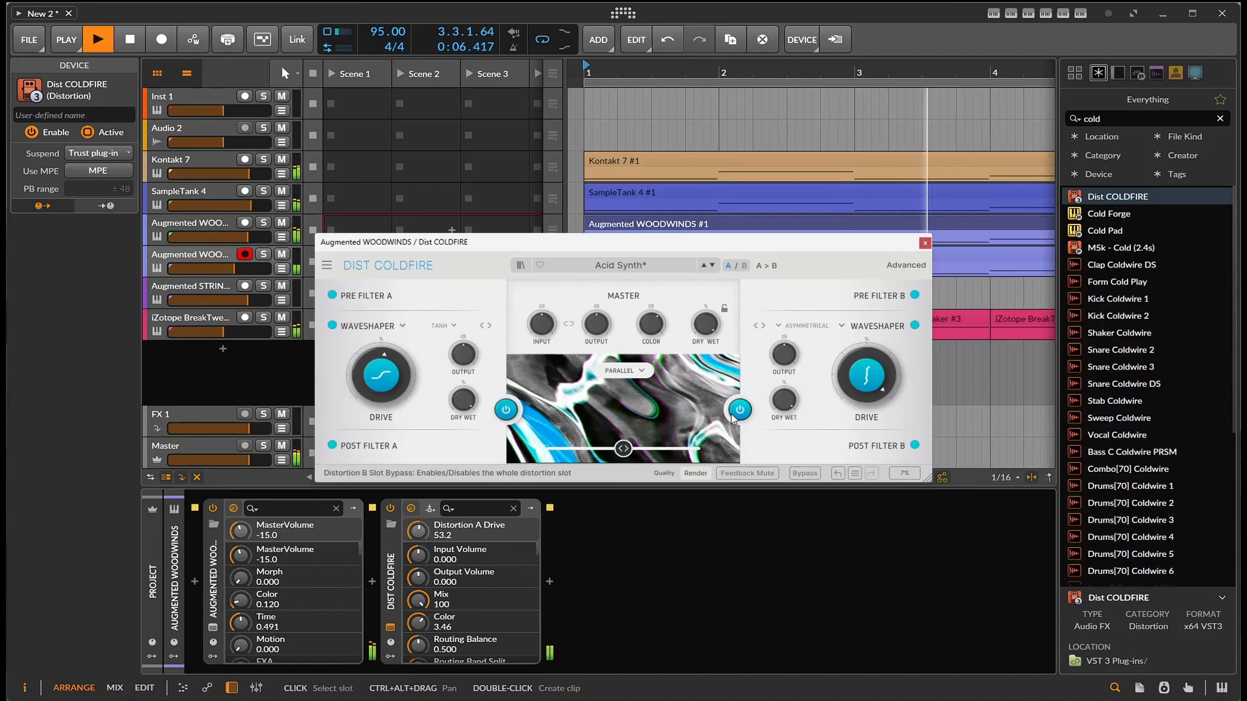
pyautogui.moveTo(623, 448); pyautogui.dragTo(651, 448)
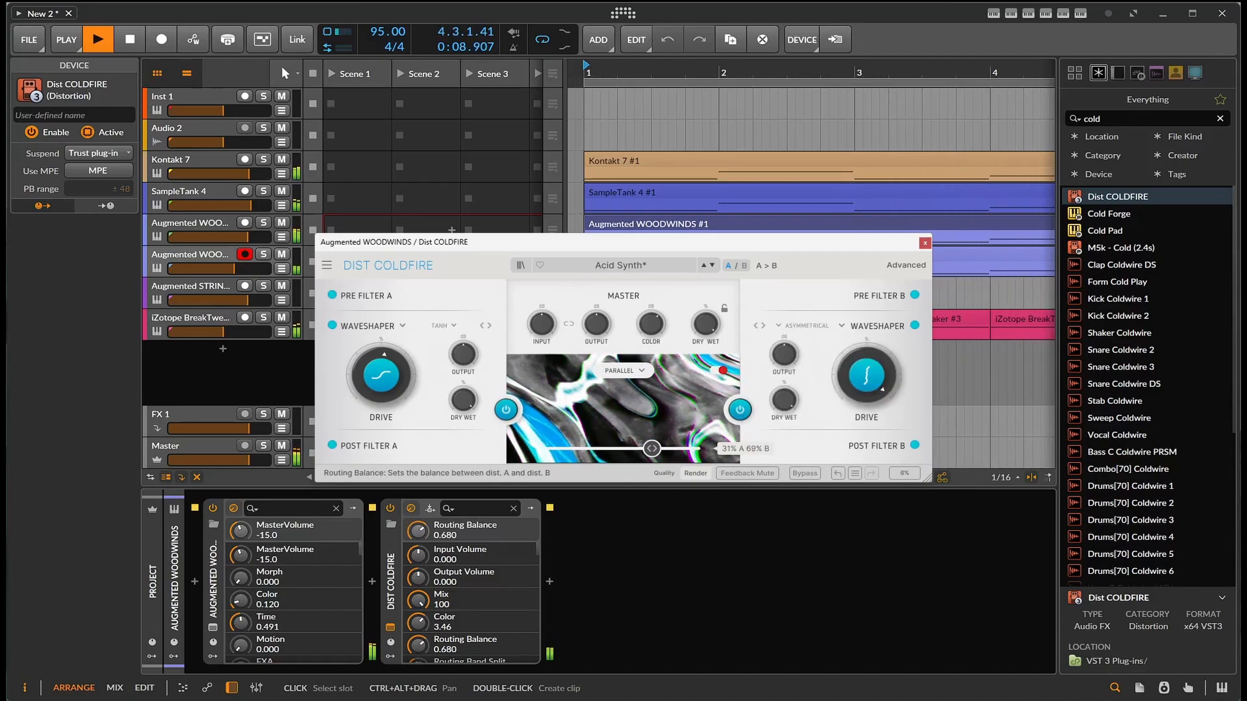
# - Load the Artificer preset in Dist COLDFIRE, stop playback and close the plug-in window
pyautogui.click(714, 267)
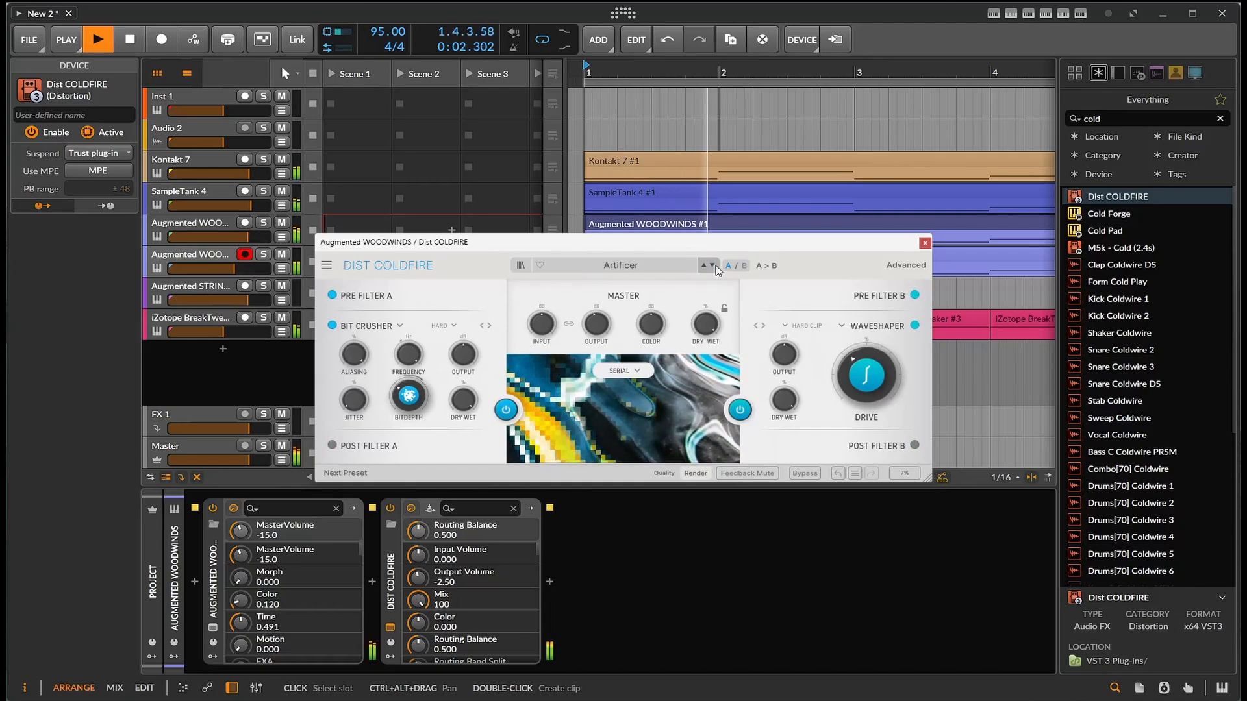
pyautogui.press('space')
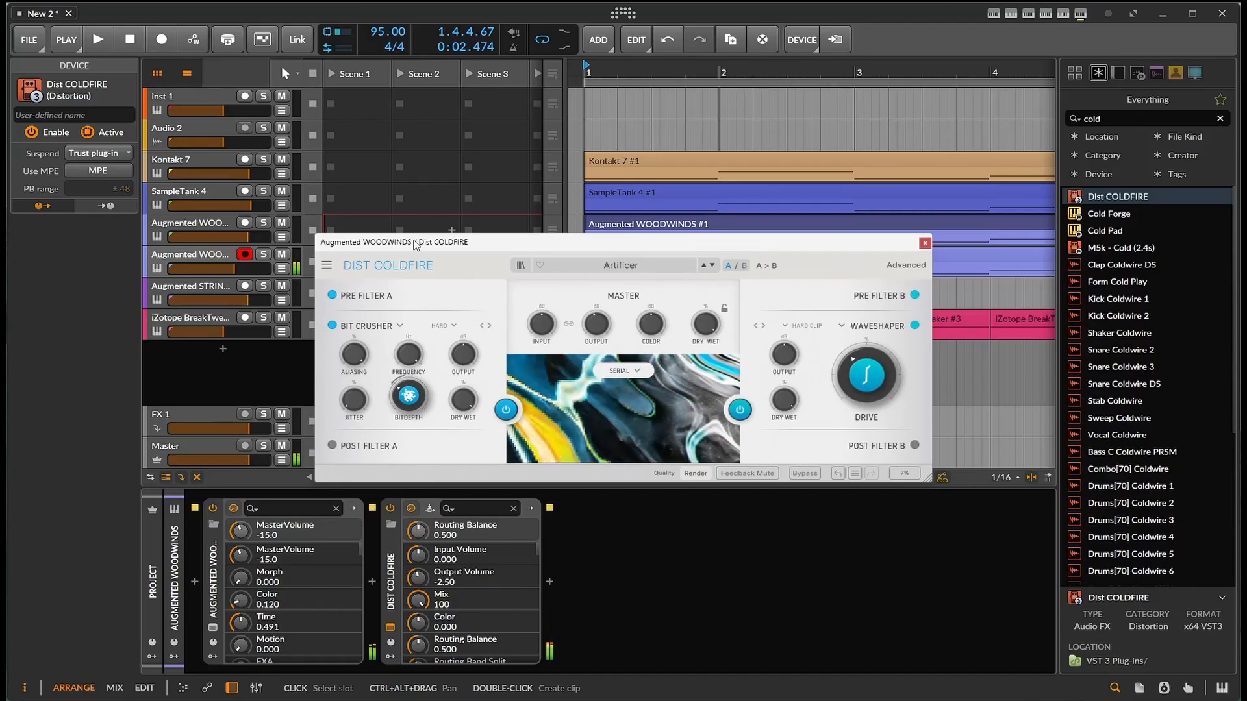
pyautogui.click(925, 243)
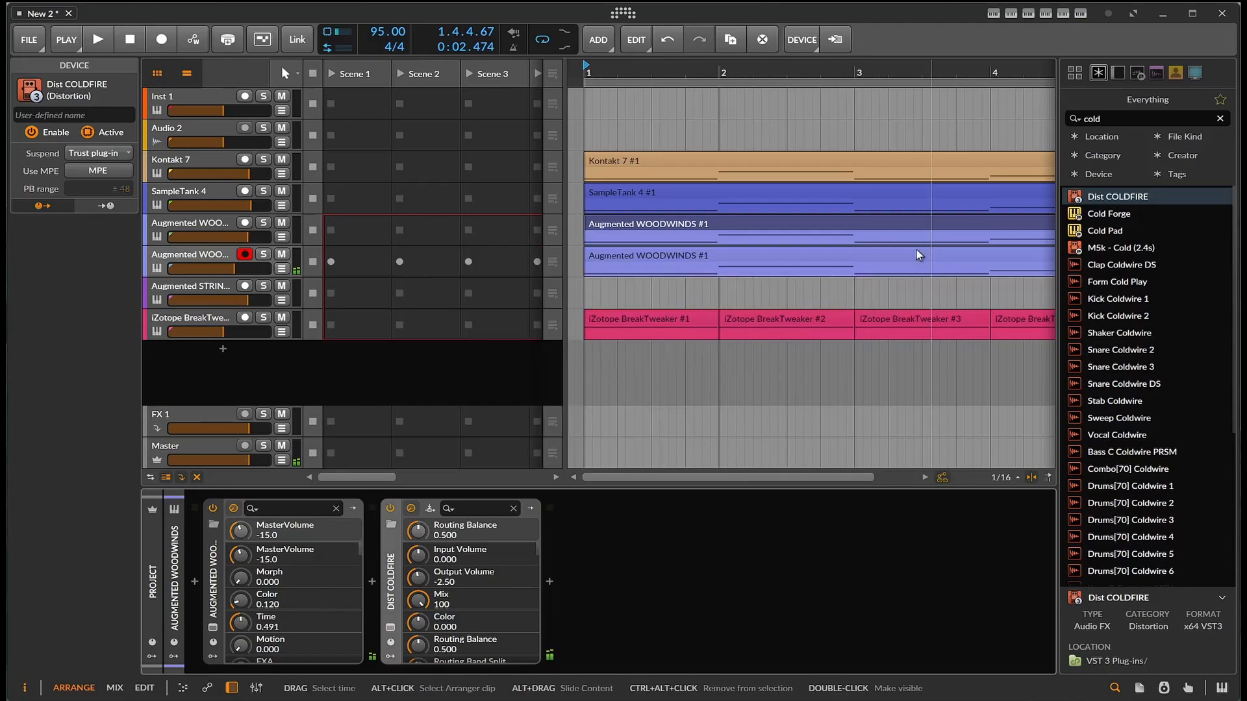
# - Lower the volume of the distorted Augmented WOODWINDS track to -9.1 dB
pyautogui.click(232, 262)
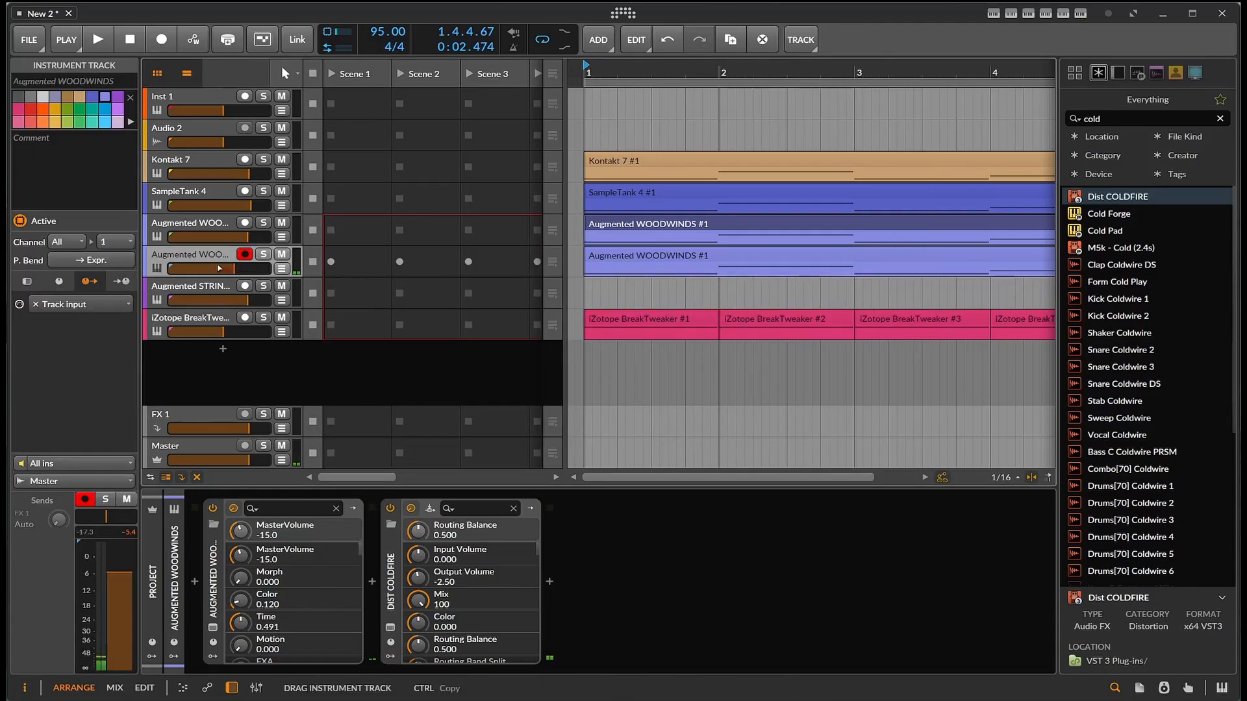
pyautogui.moveTo(232, 267); pyautogui.dragTo(226, 268)
pyautogui.click(244, 254)
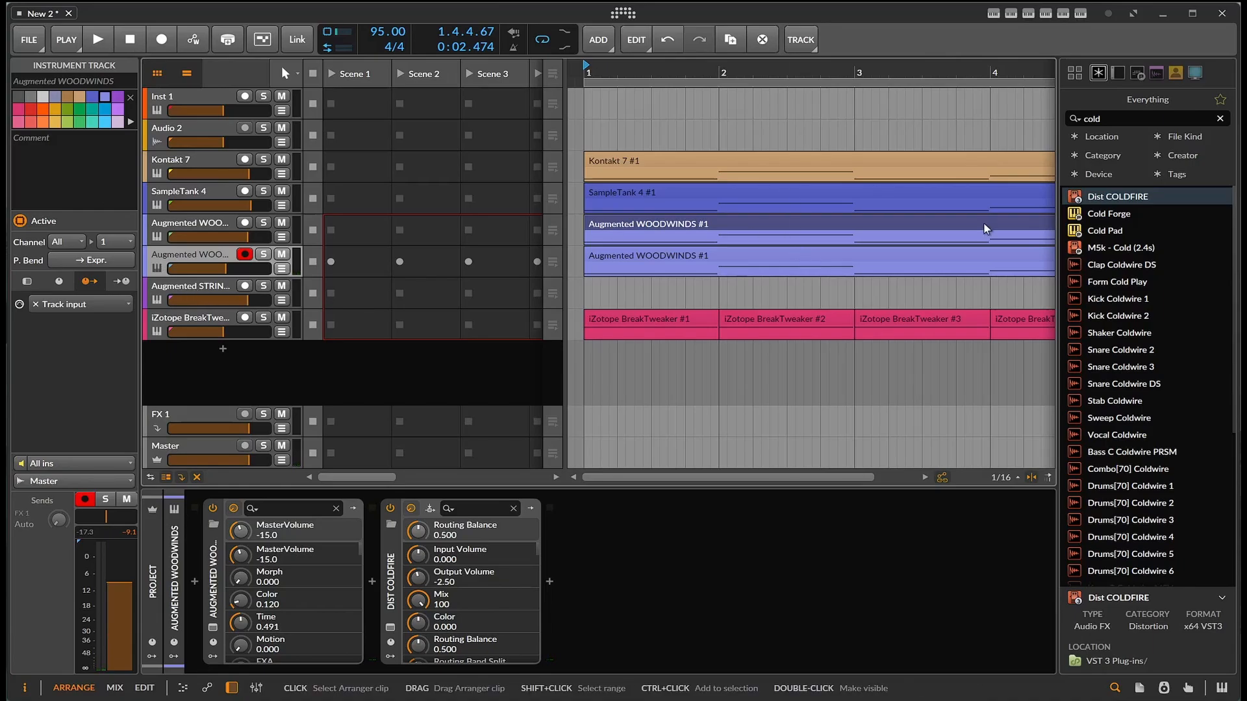
# - Find Instrument Layer by searching for "lay" and insert it ahead of Augmented WOODWINDS in the distorted track's device chain
pyautogui.click(1104, 119)
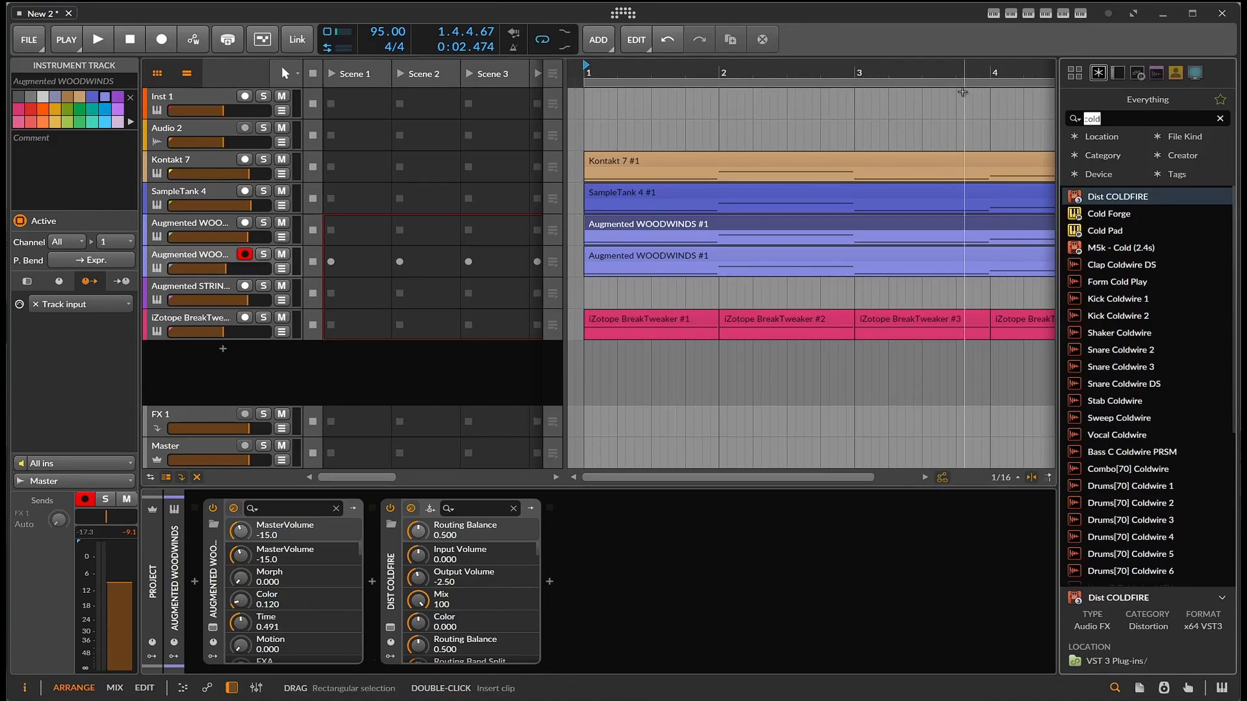
pyautogui.write('lay')
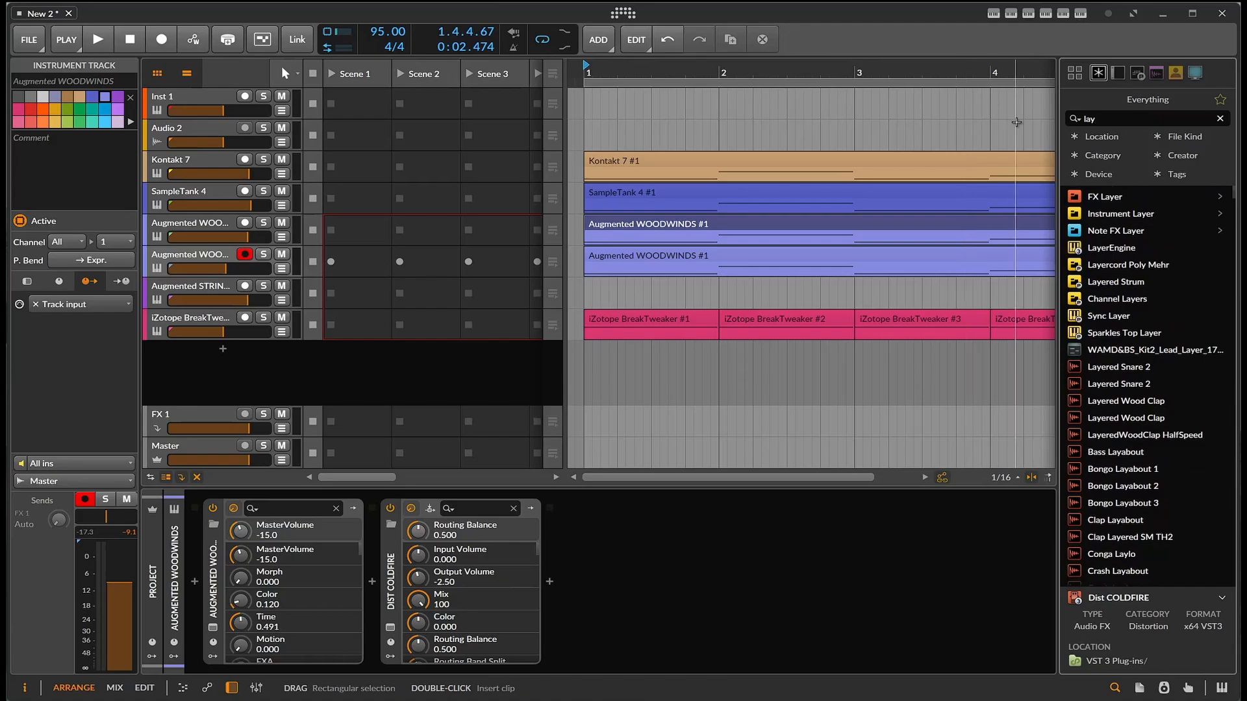
pyautogui.moveTo(1102, 219); pyautogui.dragTo(198, 583)
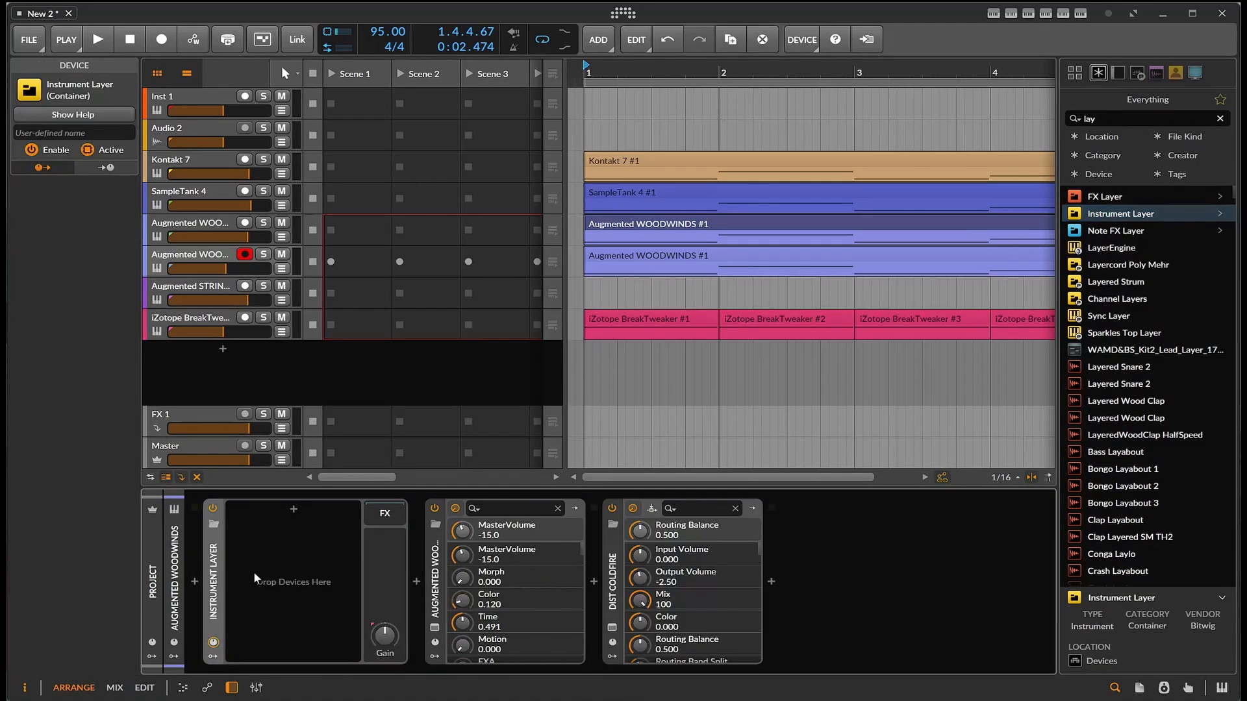
# - Move Augmented WOODWINDS into the Instrument Layer as a layer and place Dist COLDFIRE after it in that layer's chain
pyautogui.moveTo(439, 580); pyautogui.dragTo(306, 549)
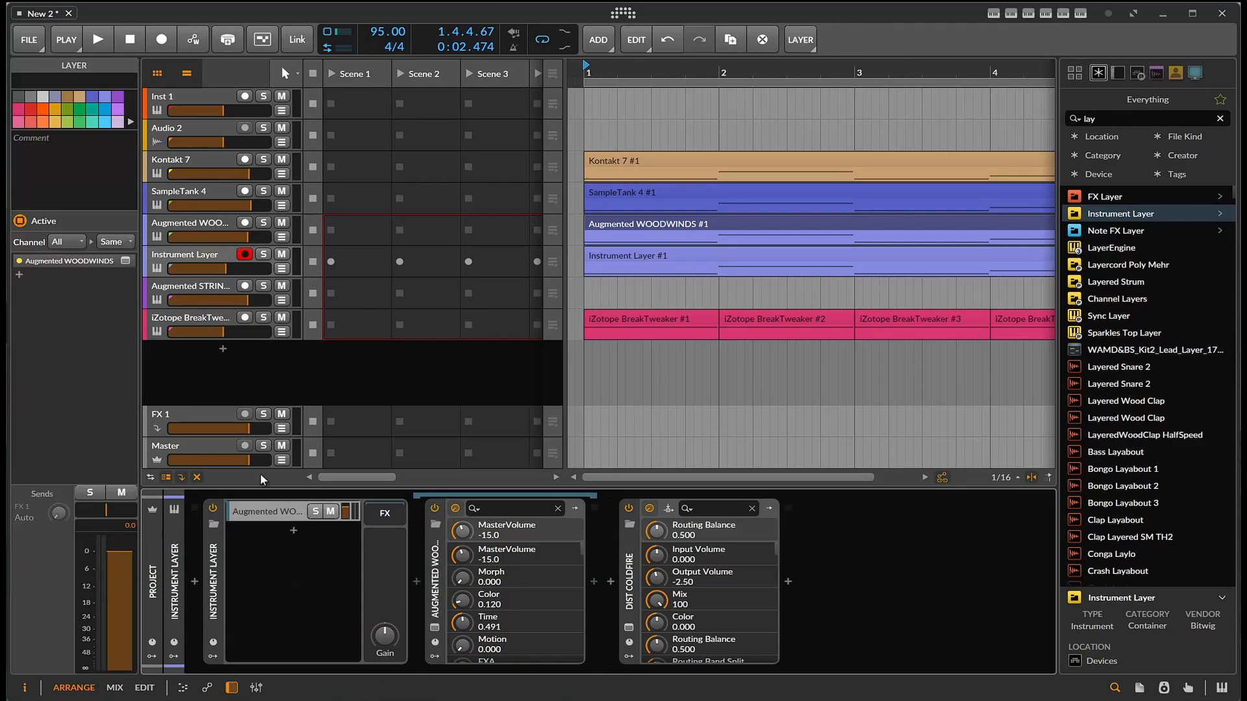
pyautogui.click(629, 588)
pyautogui.moveTo(628, 589); pyautogui.dragTo(593, 584)
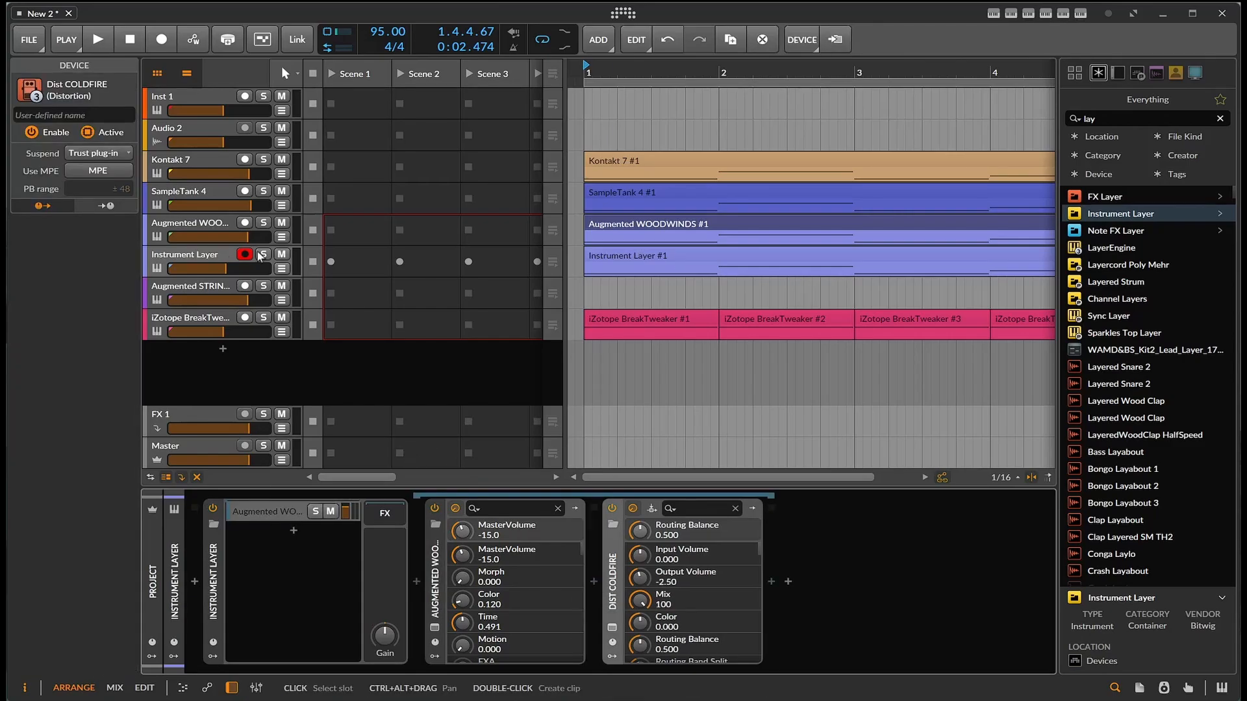
# - Move Augmented STRINGS from its own track into the Instrument Layer as a second layer, and lower the WOODWINDS layer to about -9.4 dB
pyautogui.click(189, 288)
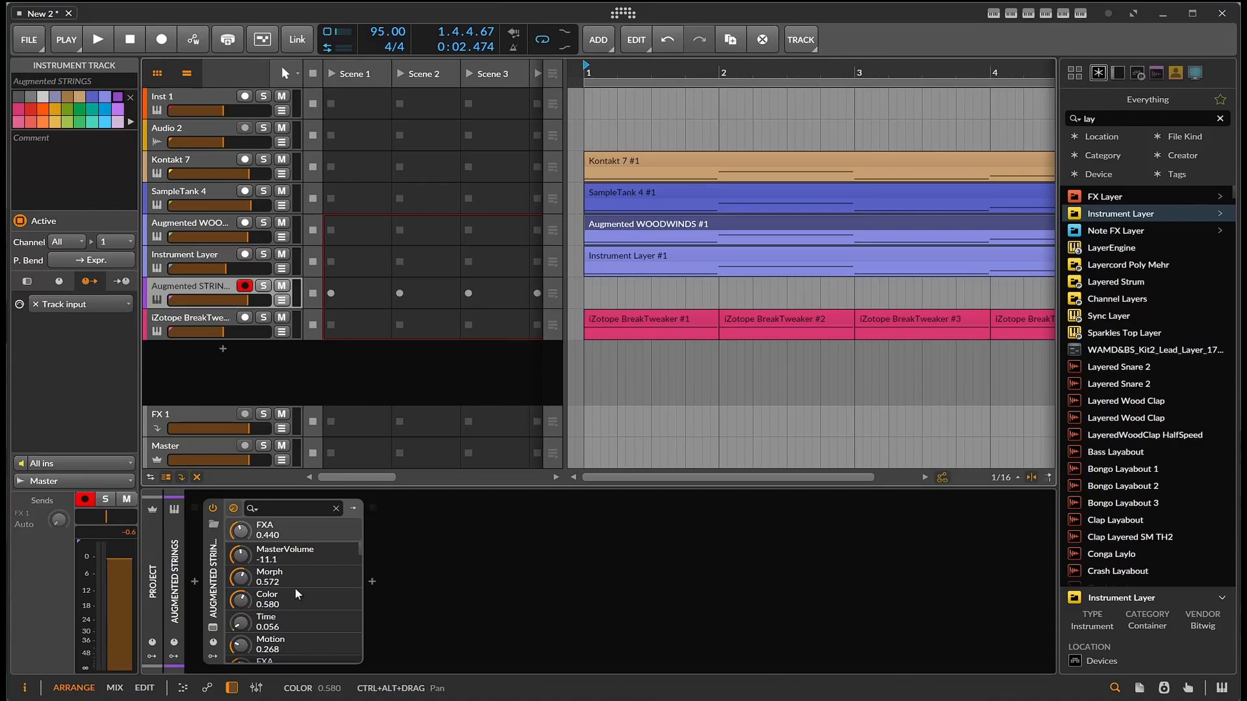
pyautogui.moveTo(214, 603); pyautogui.dragTo(254, 537)
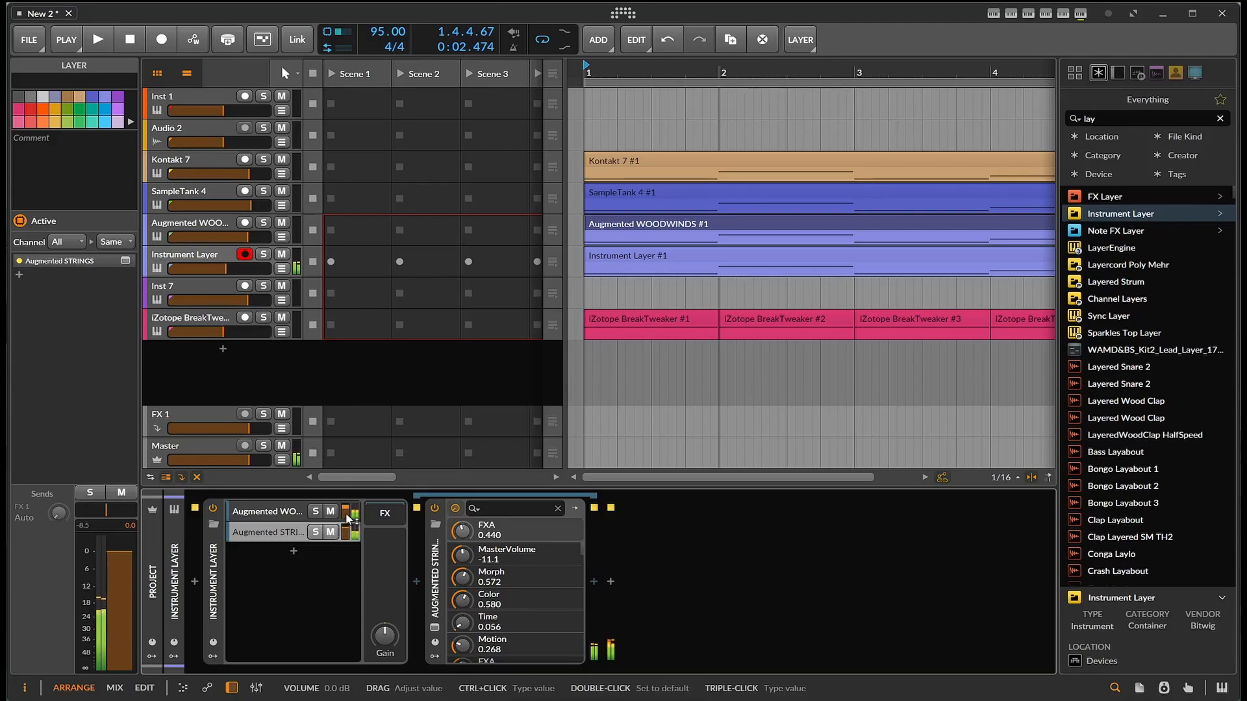
pyautogui.moveTo(347, 511); pyautogui.dragTo(350, 515)
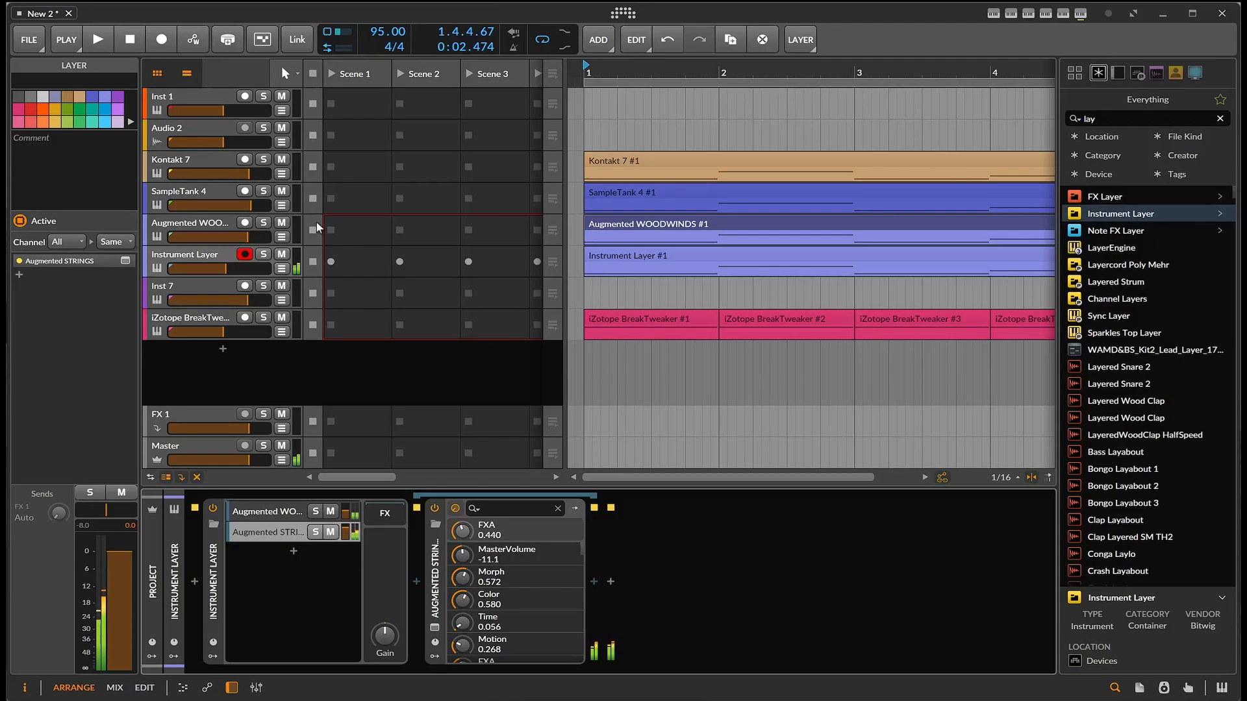
# - Raise the Instrument Layer track's volume and readjust the Augmented WOODWINDS layer's level while the loop plays, and stop playback
pyautogui.click(102, 32)
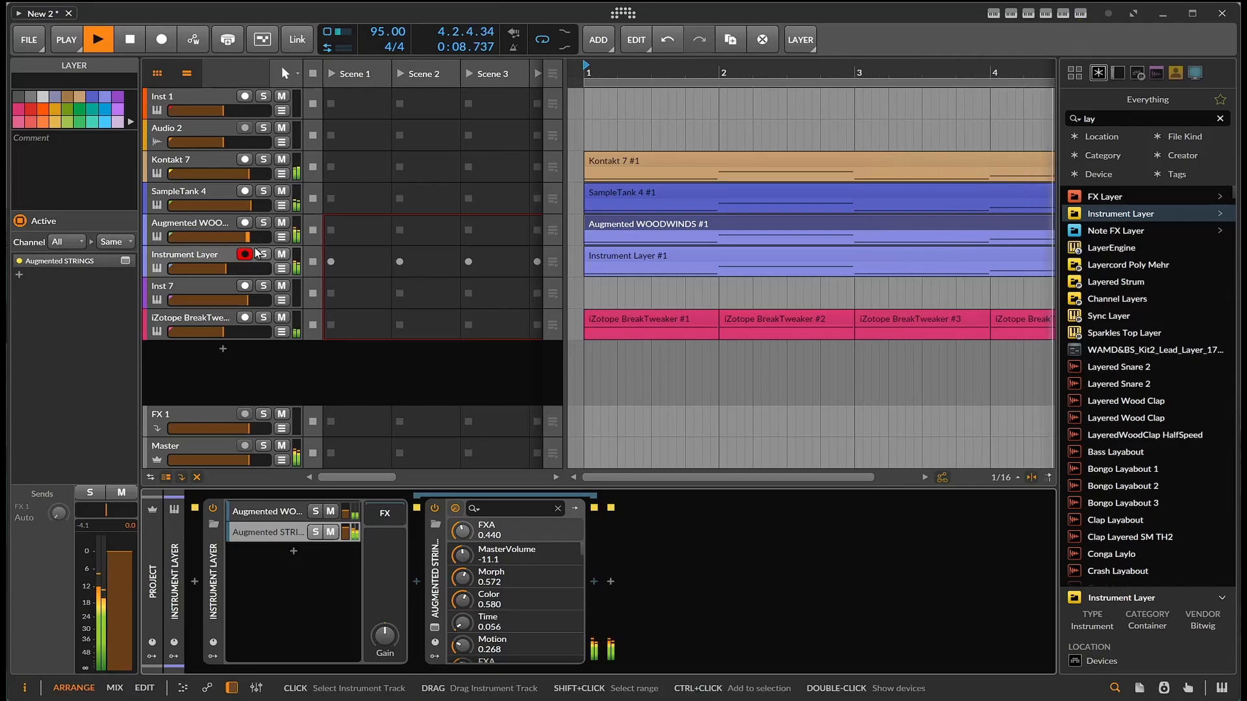
pyautogui.moveTo(230, 274); pyautogui.dragTo(230, 250)
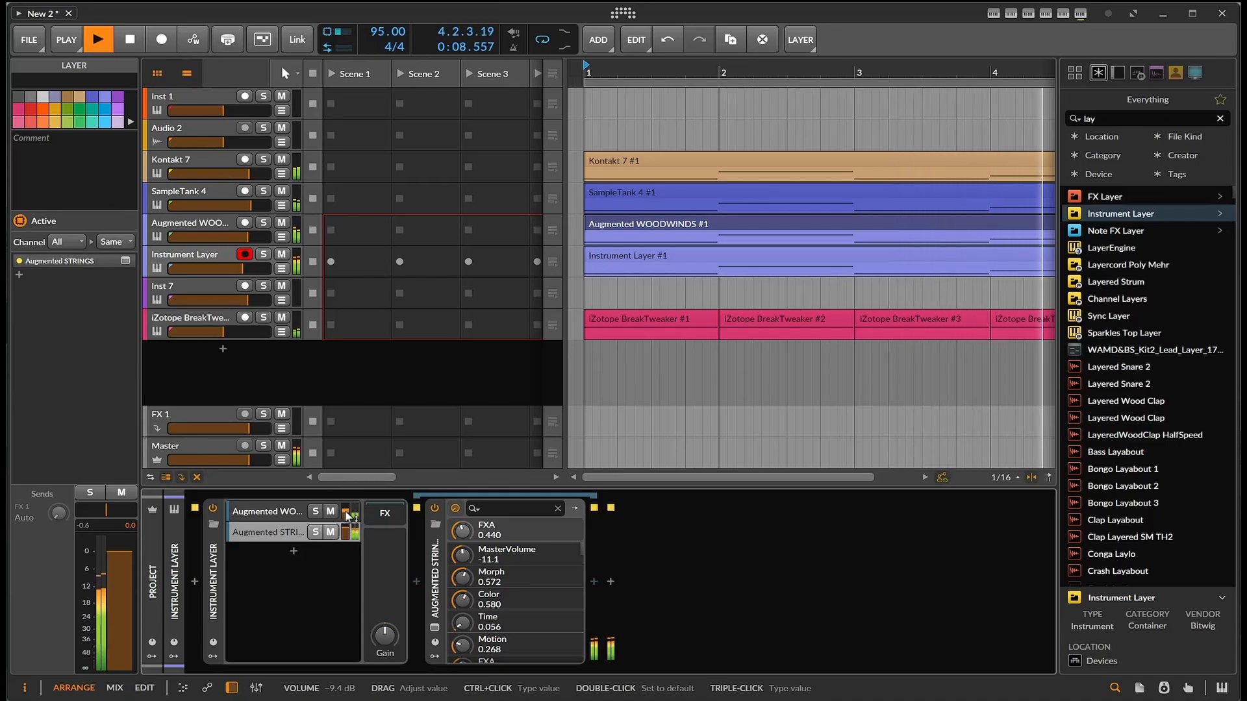
pyautogui.moveTo(346, 512)
pyautogui.mouseDown()
pyautogui.moveTo(346, 523)
pyautogui.moveTo(349, 514)
pyautogui.mouseUp()
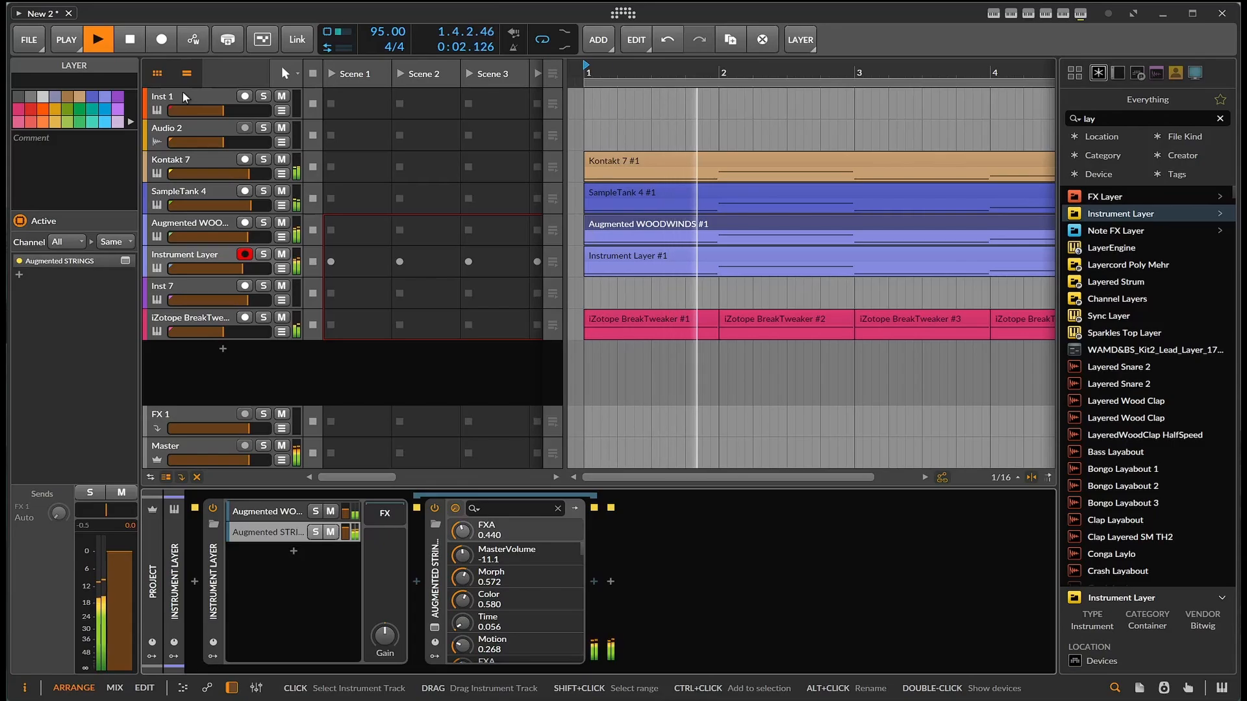
pyautogui.click(128, 45)
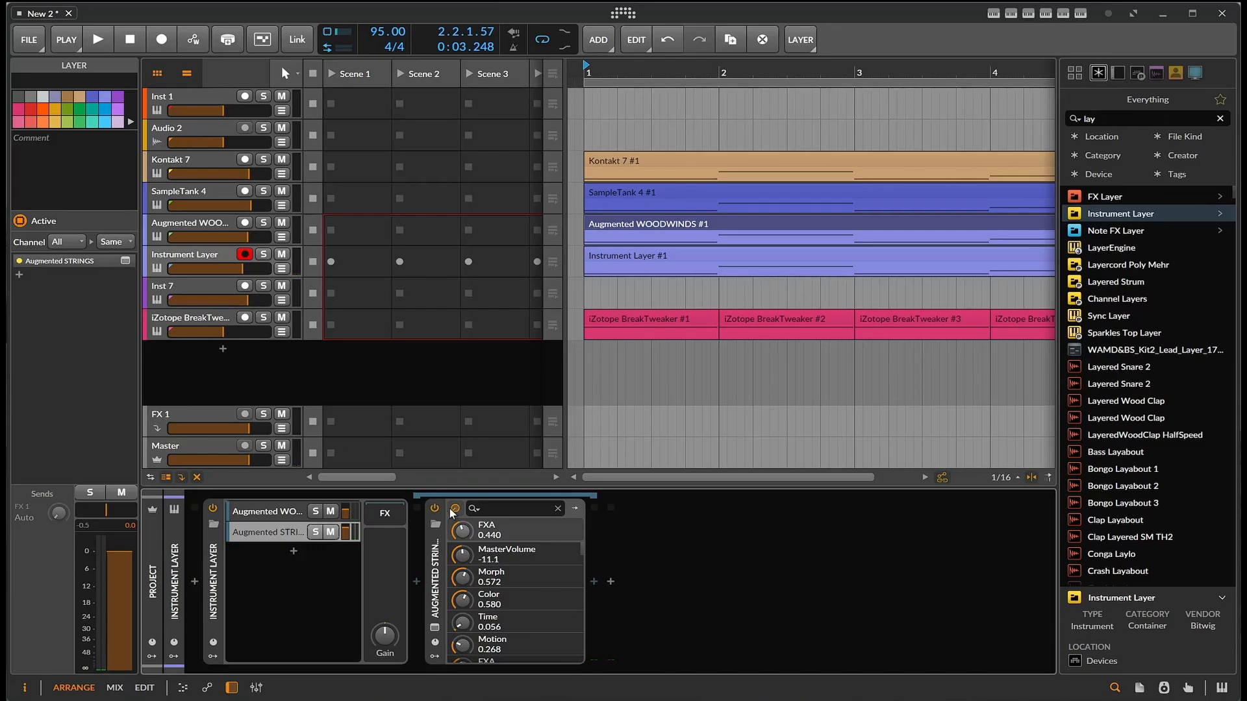
# - Show the on-screen keyboard and examine the Augmented WOODWINDS and Dist COLDFIRE plug-ins and the Augmented STRINGS layer in the Instrument Layer
pyautogui.click(1221, 690)
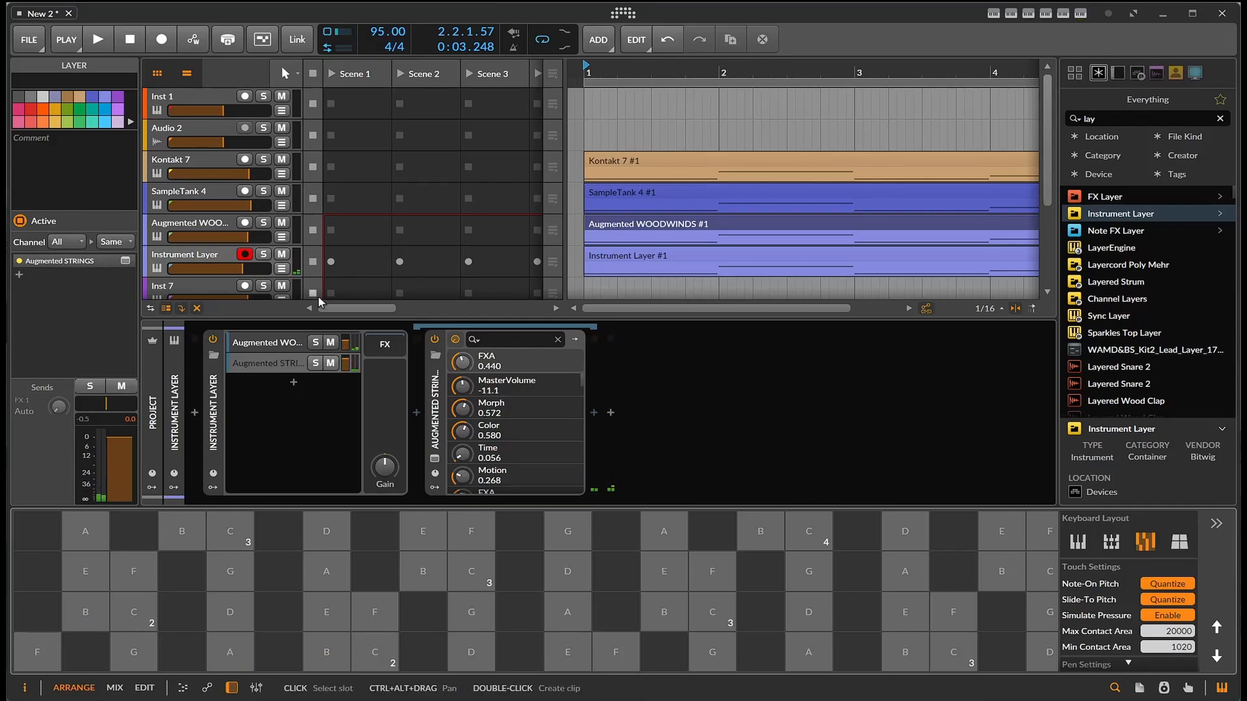
pyautogui.click(279, 345)
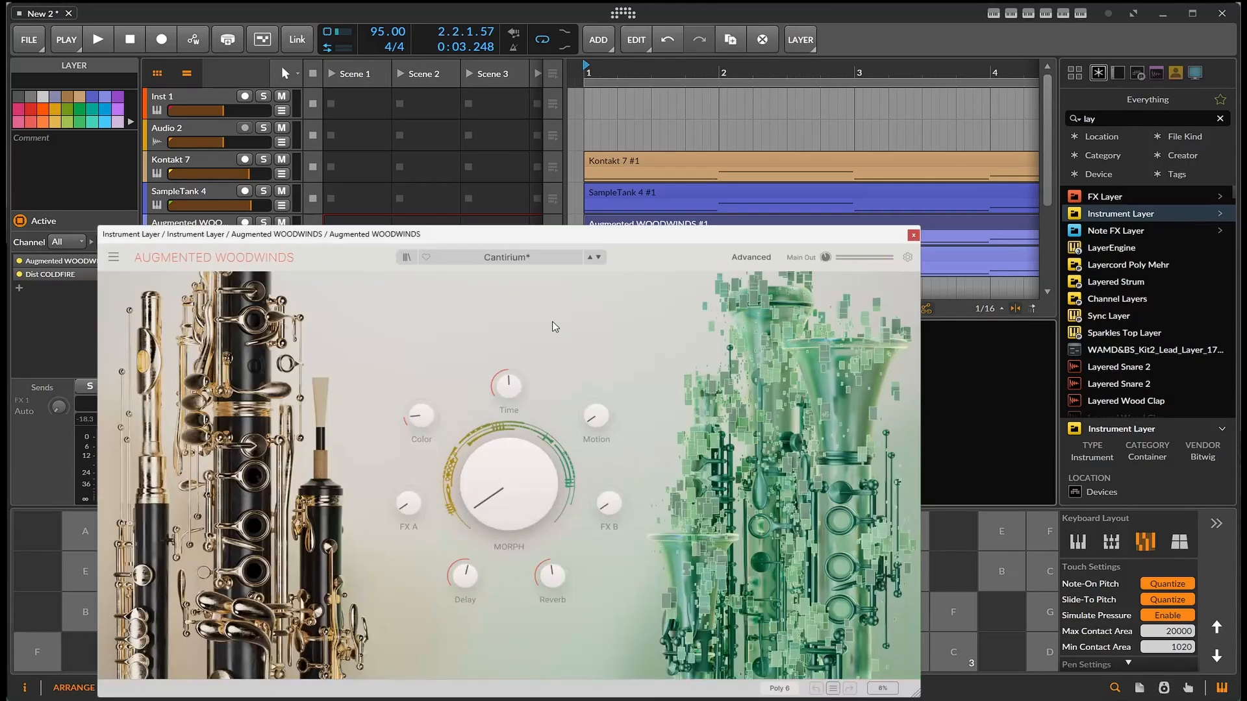
pyautogui.click(914, 235)
pyautogui.click(612, 460)
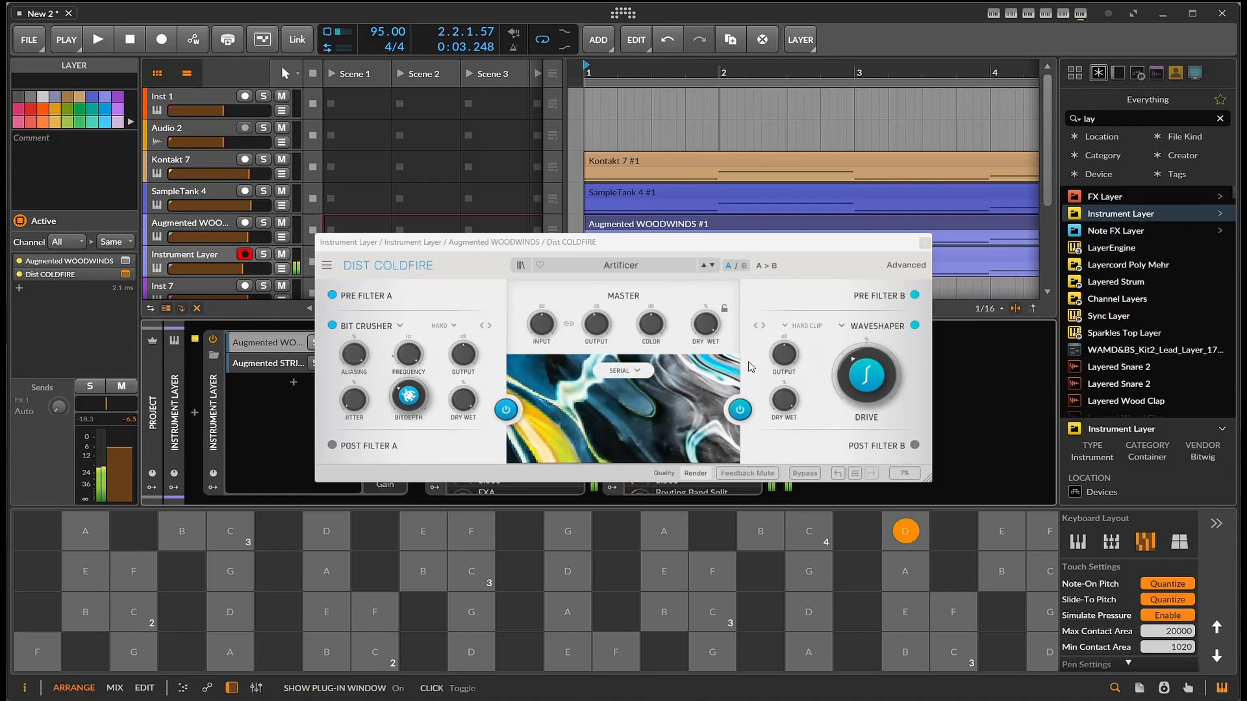
pyautogui.click(924, 242)
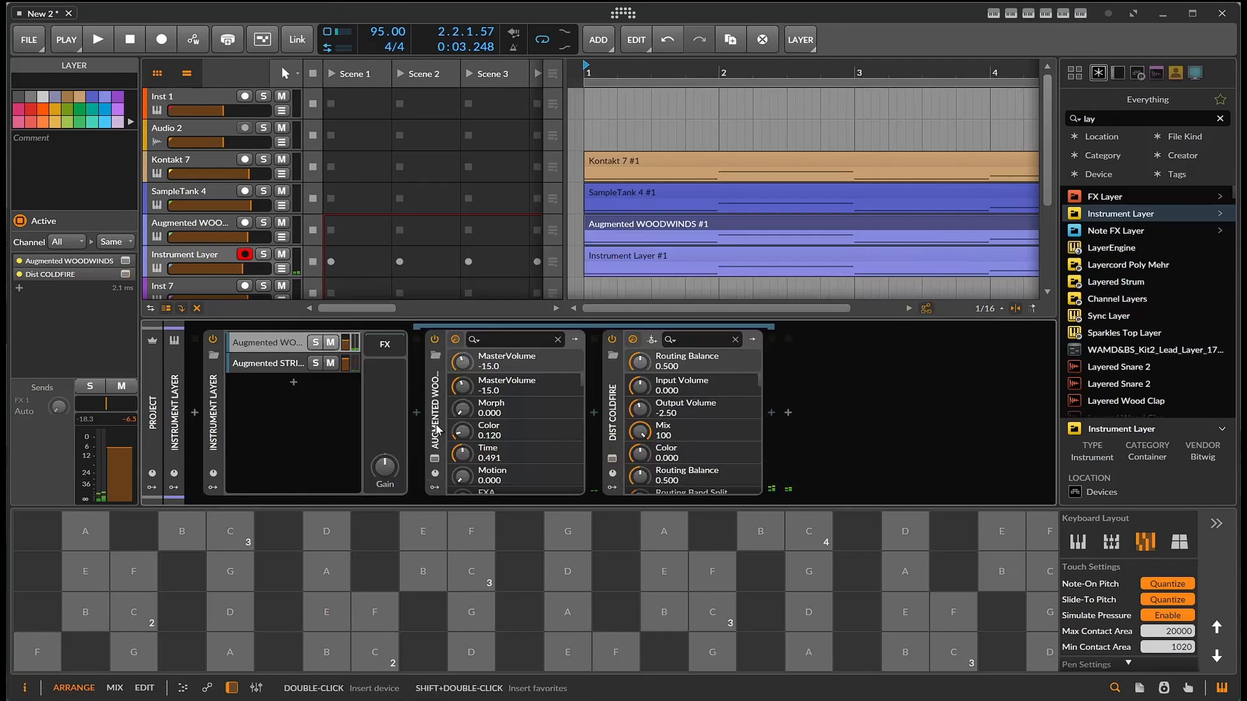
pyautogui.click(286, 366)
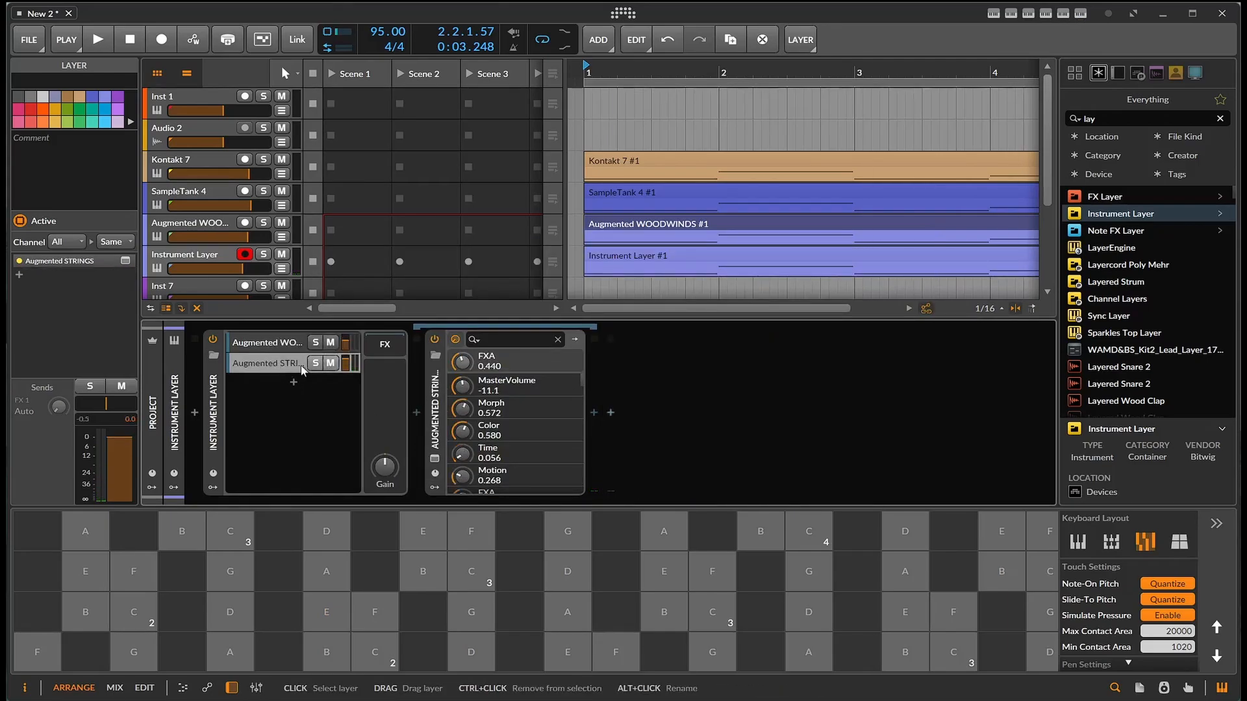